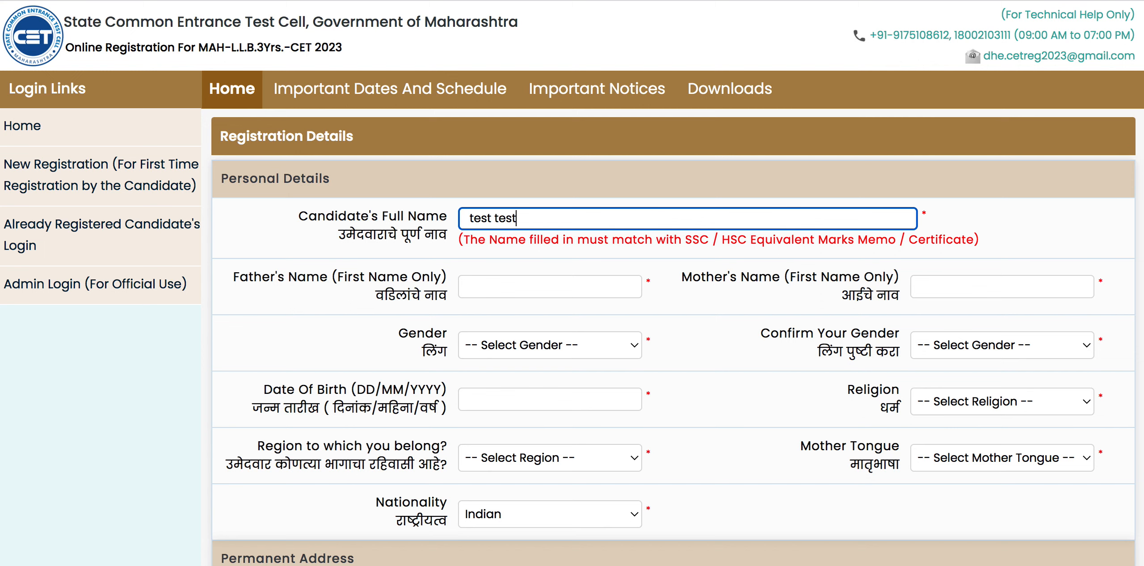
Fill the father's and mother's name fields with 'test surname'.
type("test")
key("Tab")
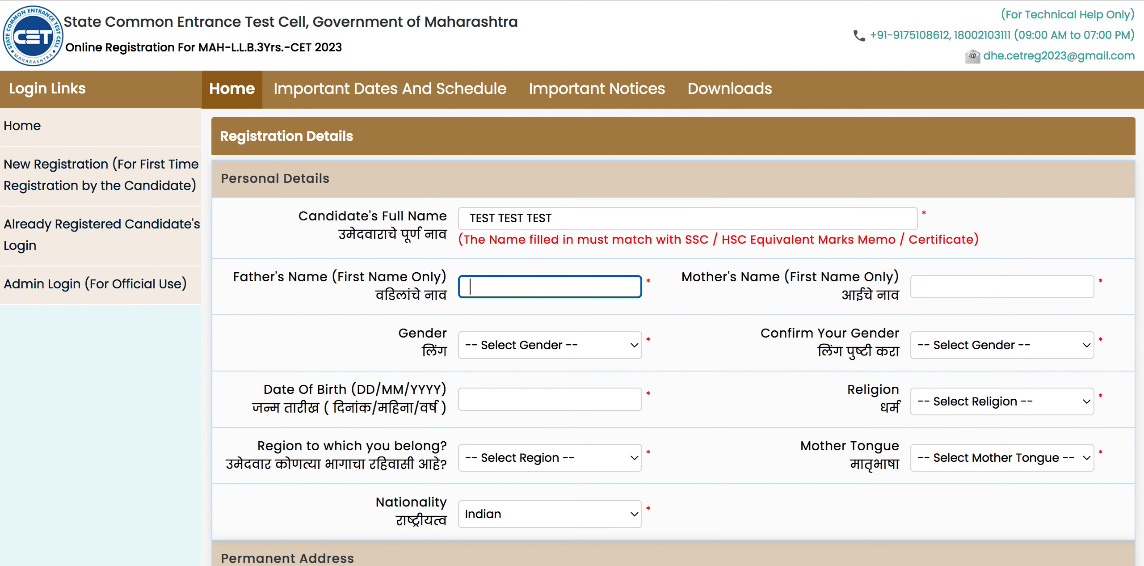
type("test")
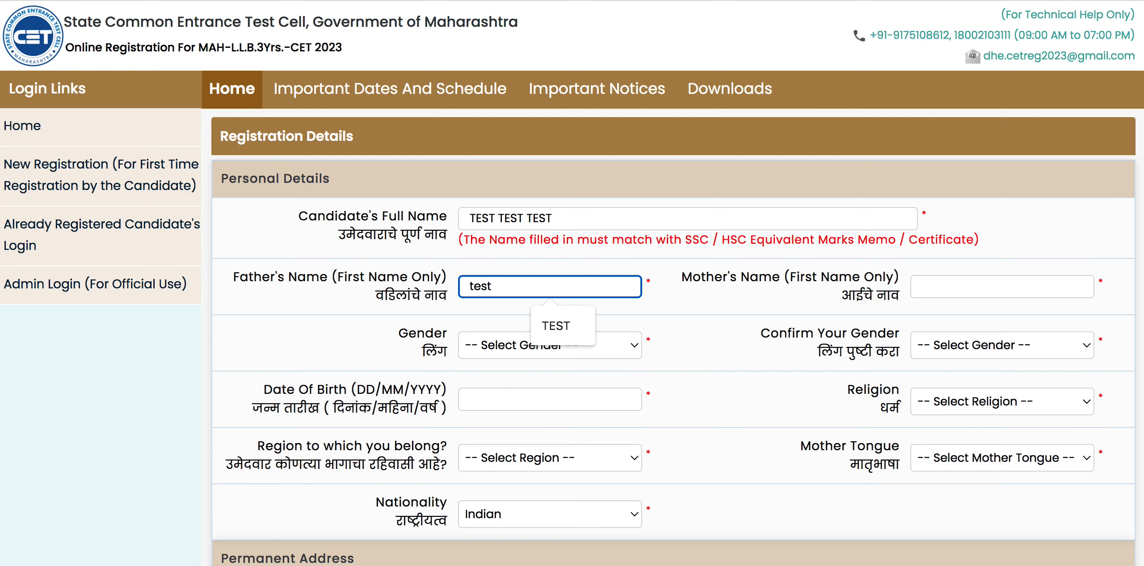
type(" surname")
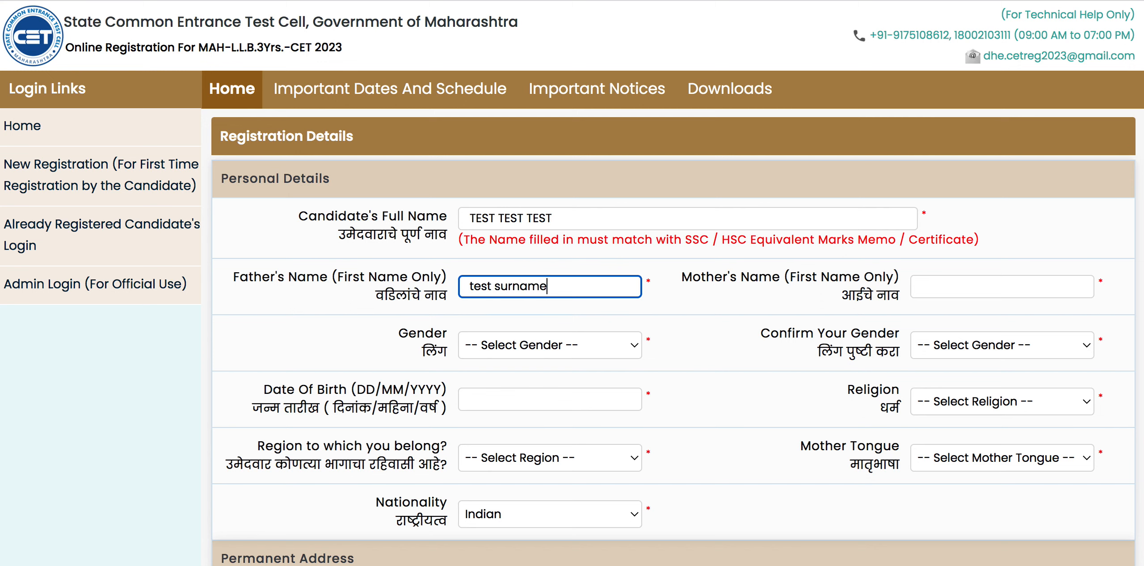
key("Tab")
type("tes")
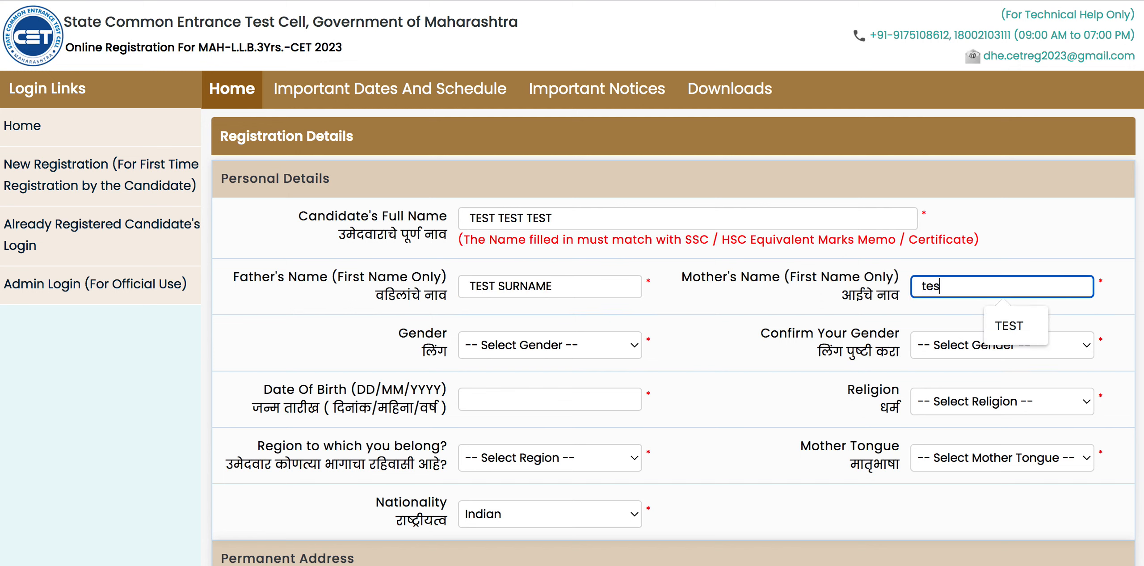
type("t surname")
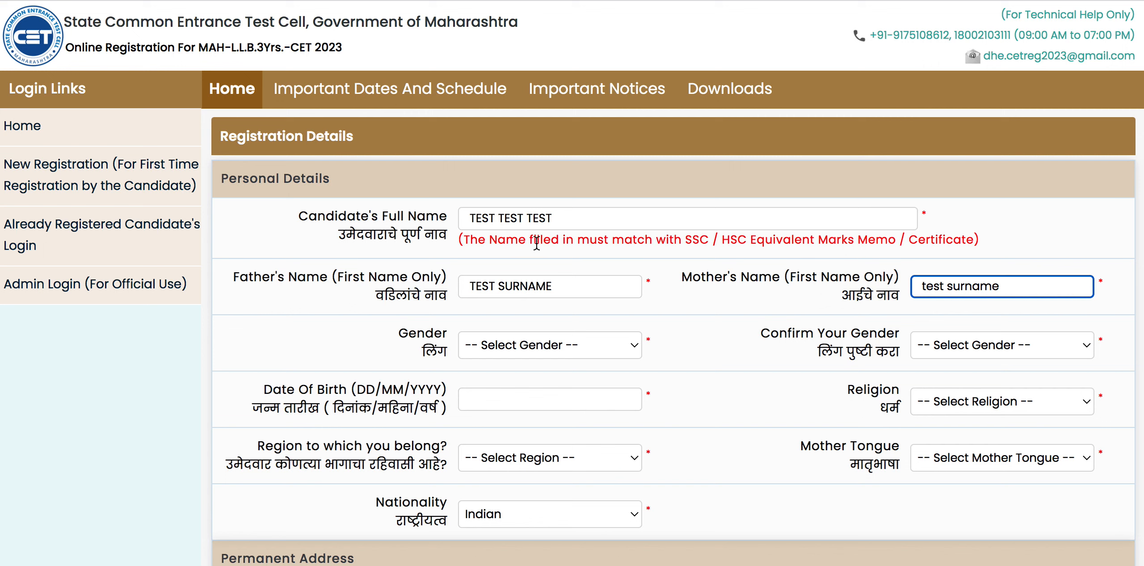
Set both gender and confirmed gender to Male.
left_click(502, 347)
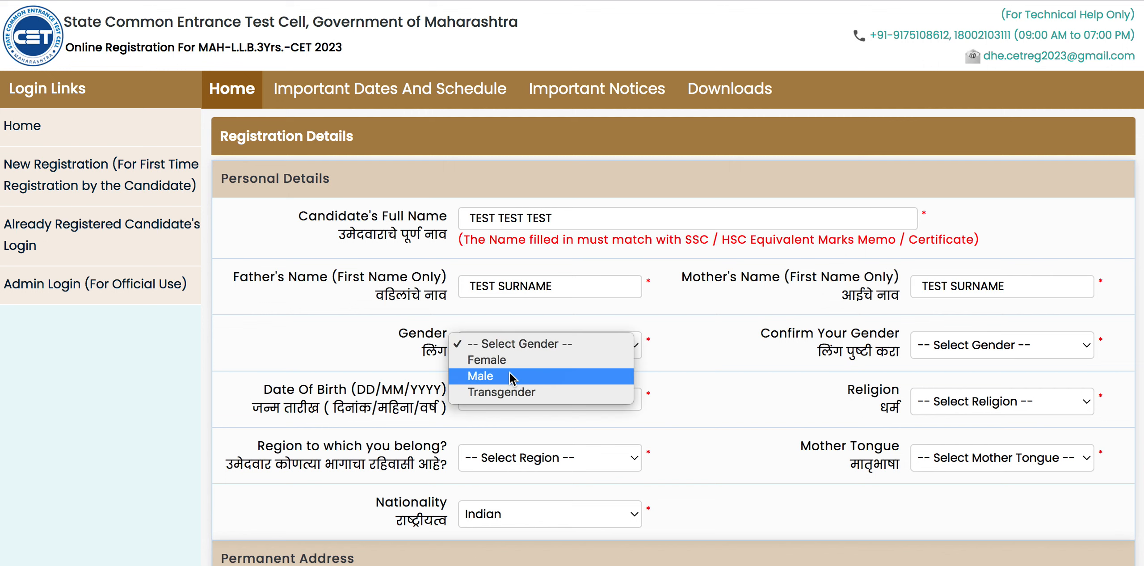
left_click(509, 376)
left_click(944, 343)
left_click(938, 379)
Pick 1 January 2000 as the date of birth in the calendar.
scroll(715, 357, "down", 2)
left_click(551, 314)
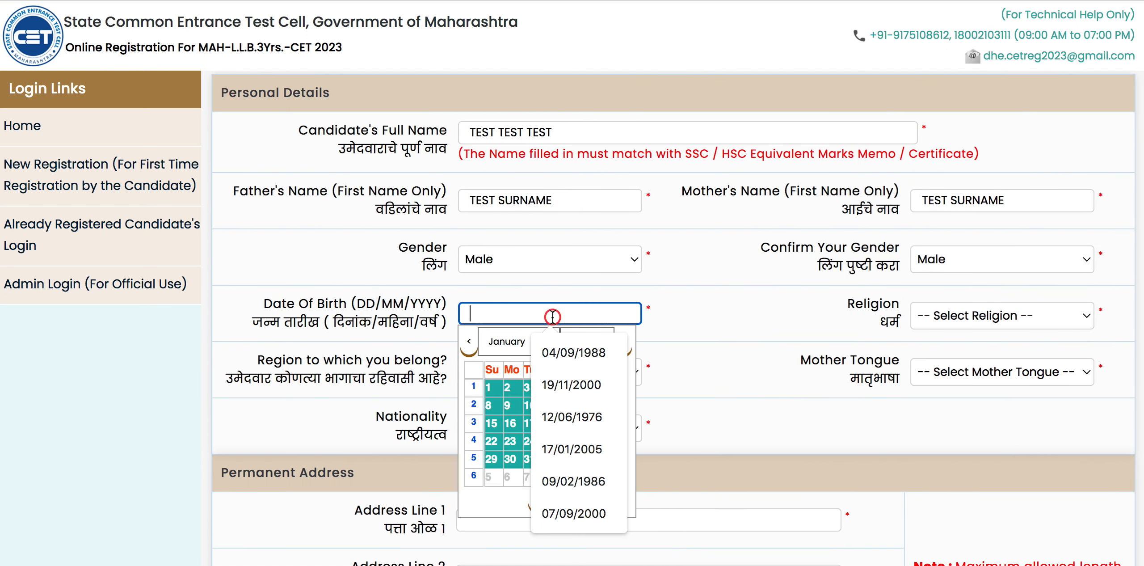
left_click(498, 340)
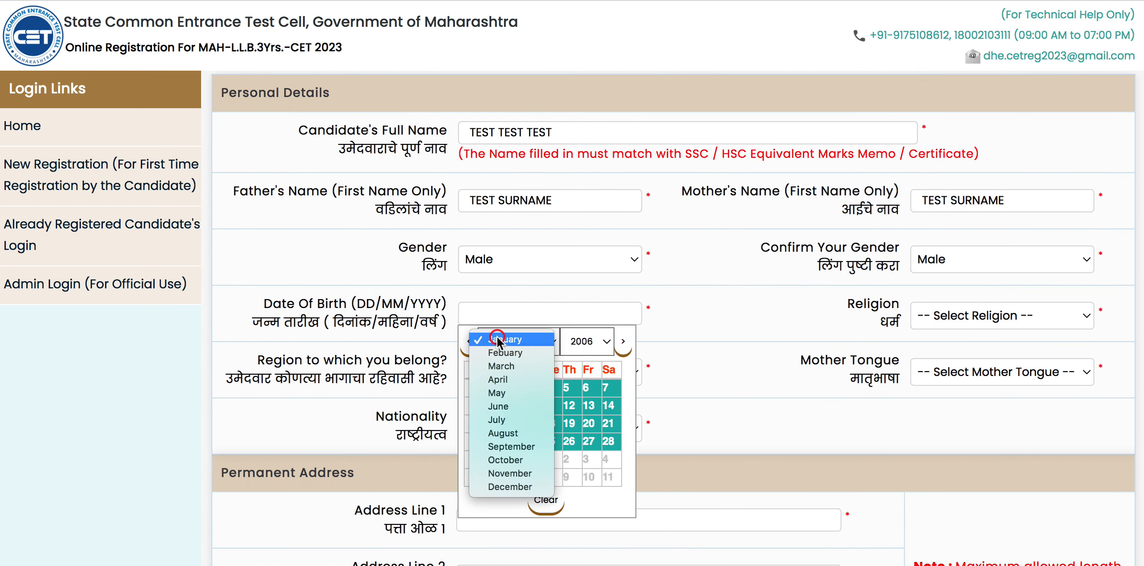
left_click(587, 341)
left_click(587, 341)
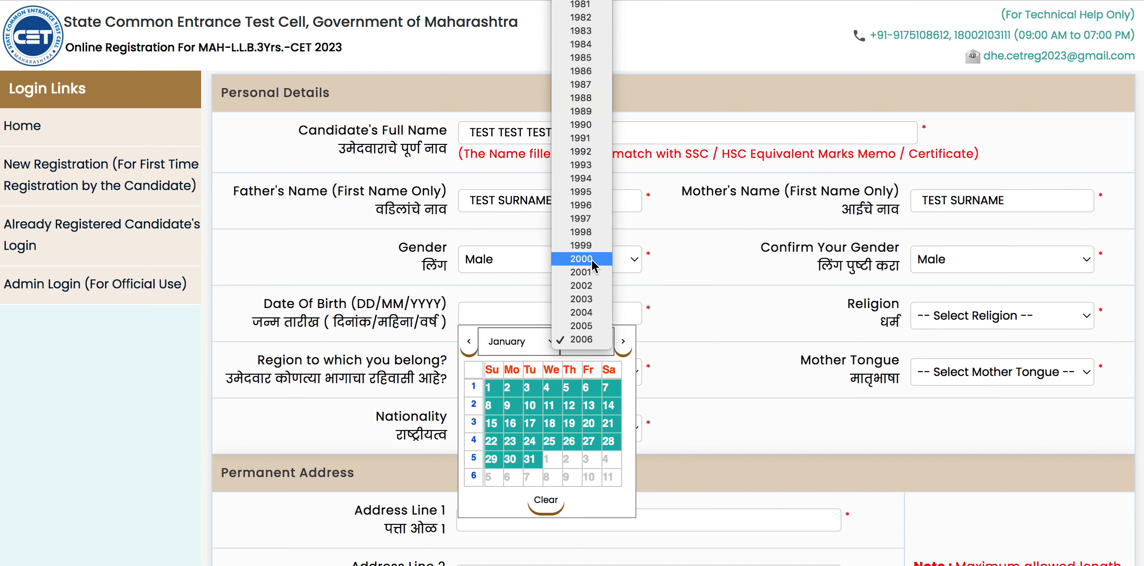
left_click(580, 259)
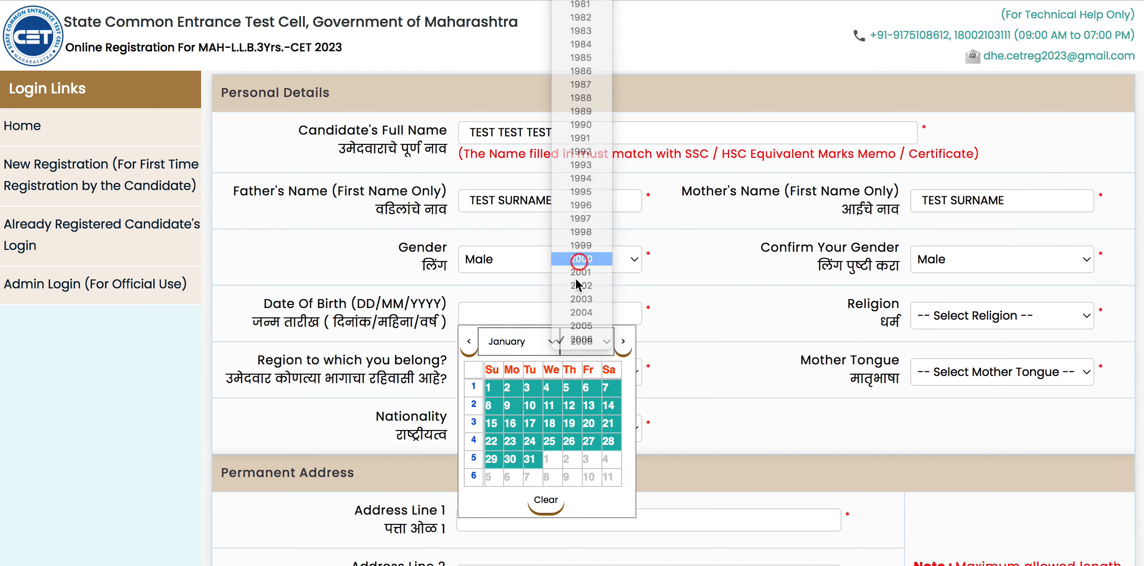
left_click(520, 341)
left_click(519, 340)
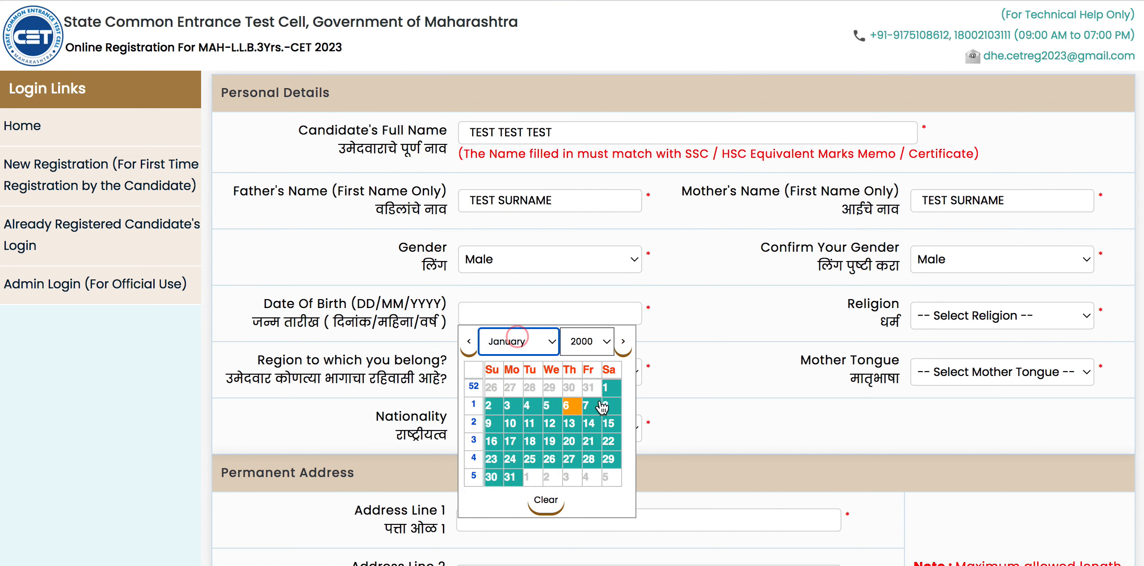
left_click(605, 386)
scroll(749, 333, "down", 1)
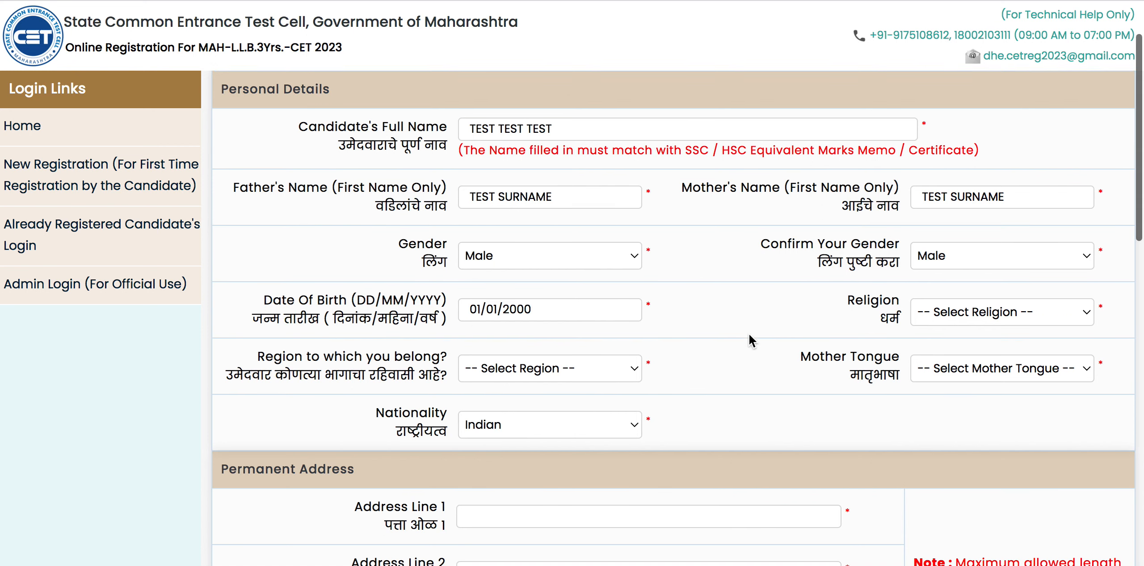
Set religion to Hindu and region to Rural.
left_click(956, 299)
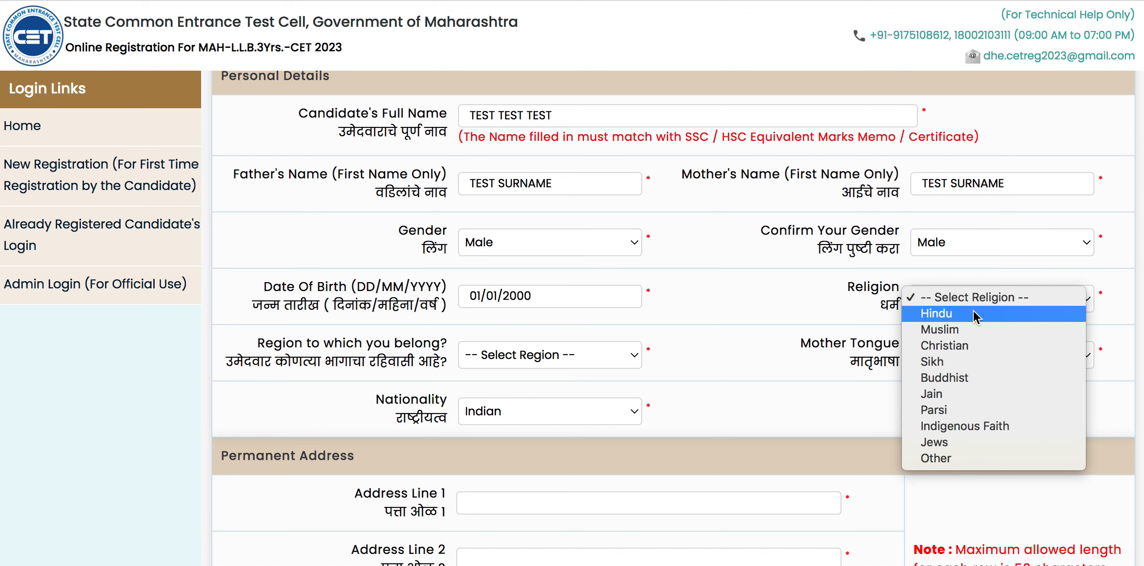
left_click(952, 317)
scroll(568, 345, "down", 2)
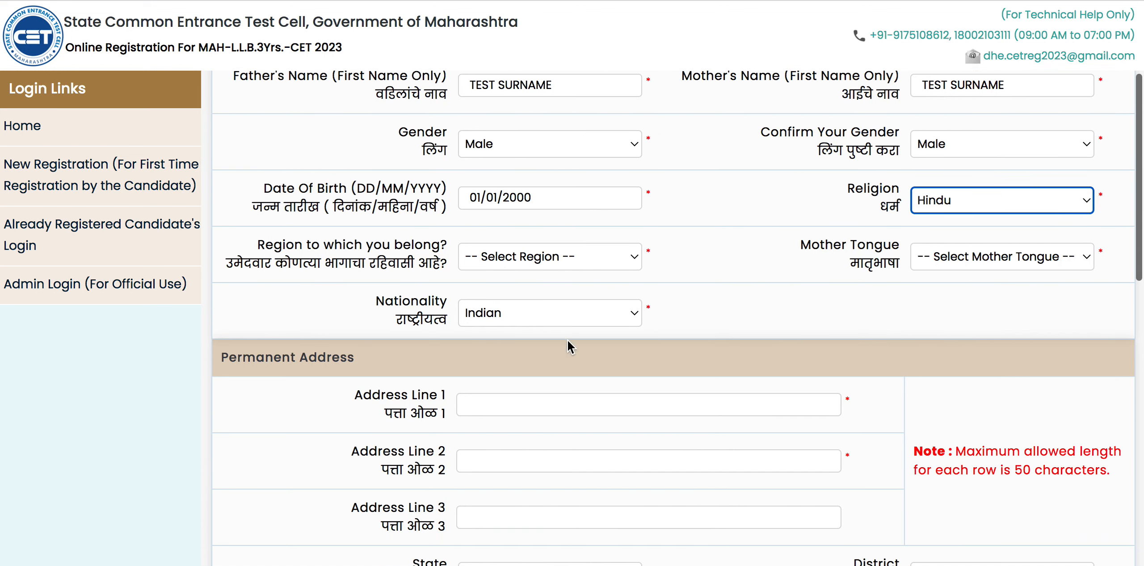
left_click(509, 256)
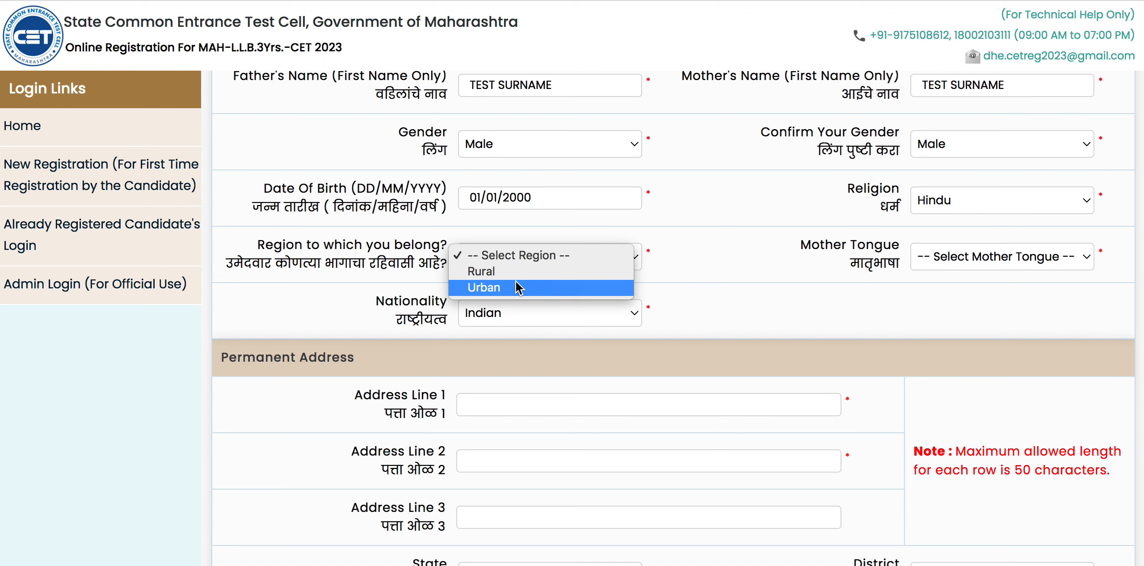
left_click(502, 272)
Set the mother tongue to Marathi, correcting an accidental Gujarati choice.
left_click(960, 255)
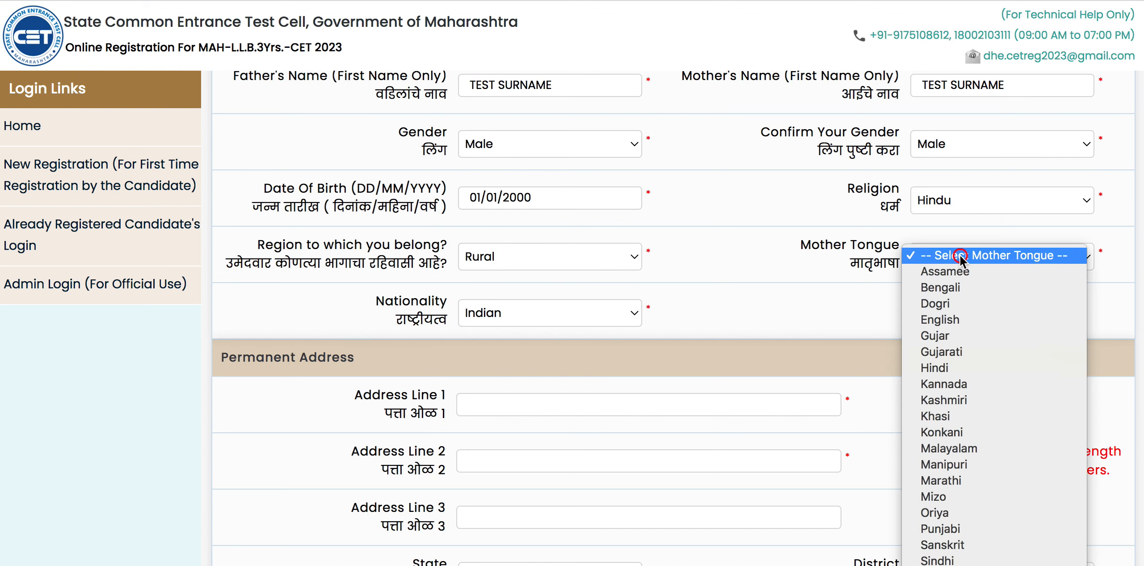
scroll(949, 288, "down", 3)
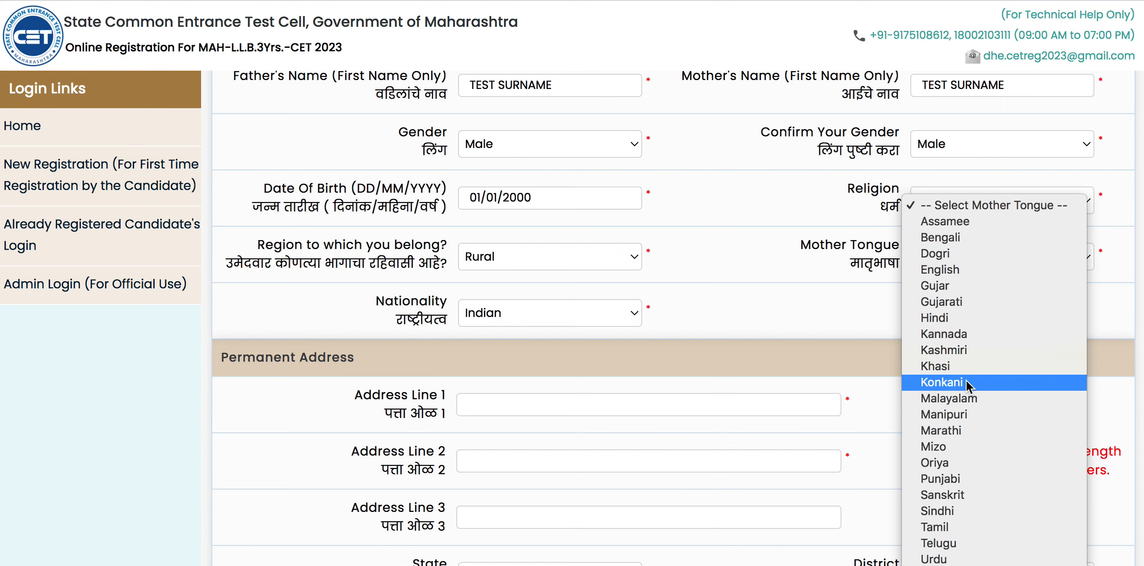
left_click(948, 301)
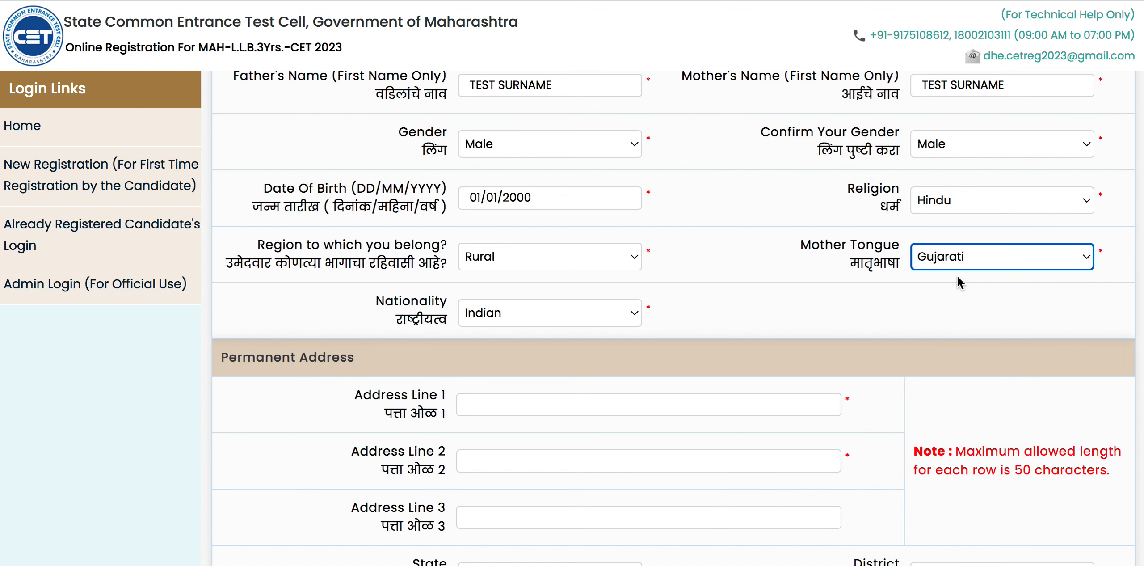
left_click(967, 260)
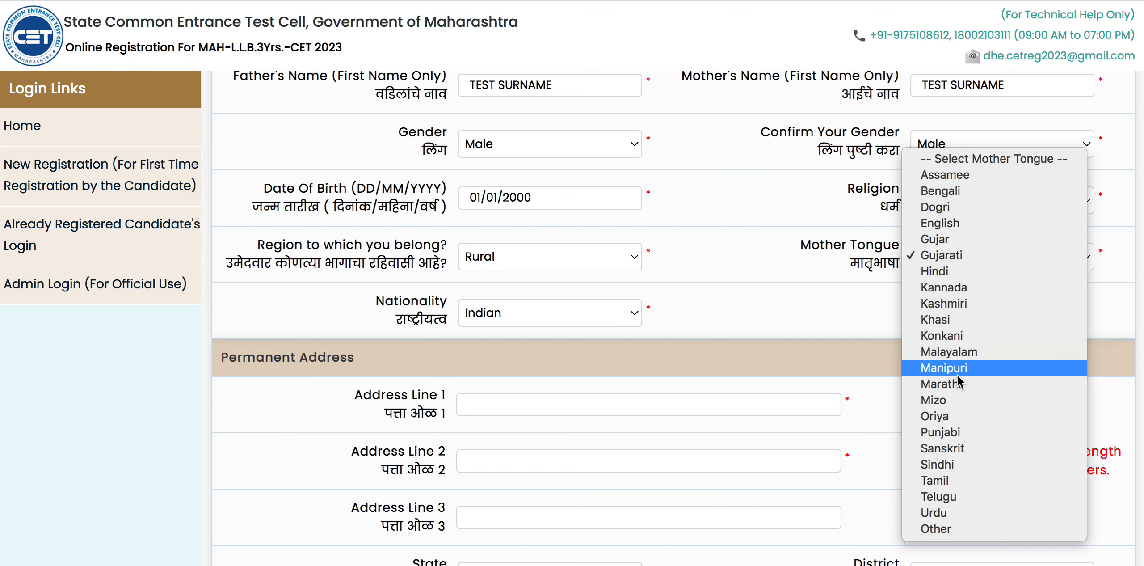
left_click(969, 384)
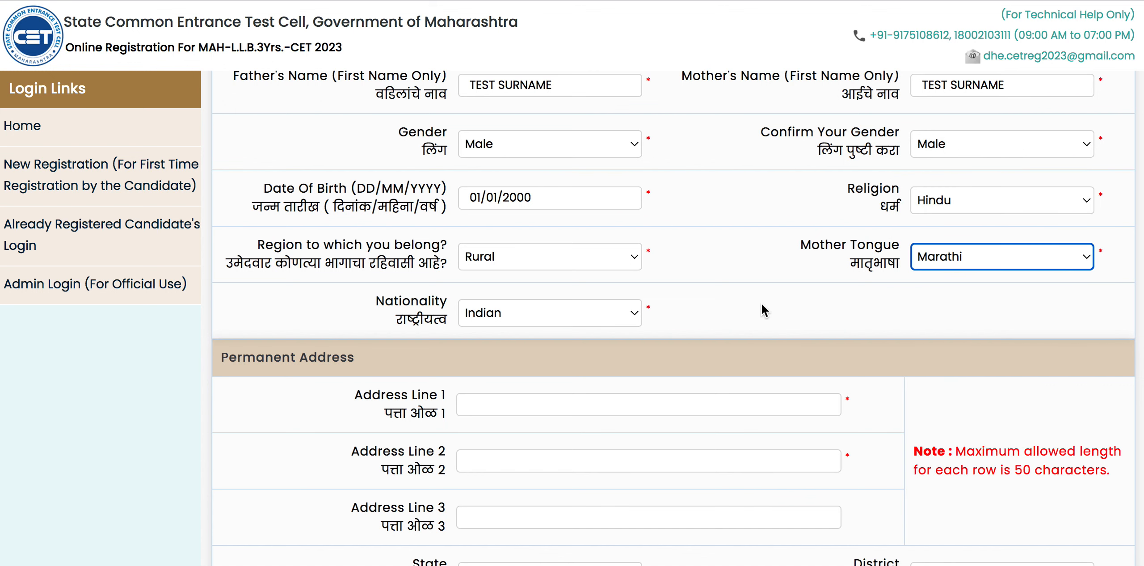
scroll(539, 329, "down", 3)
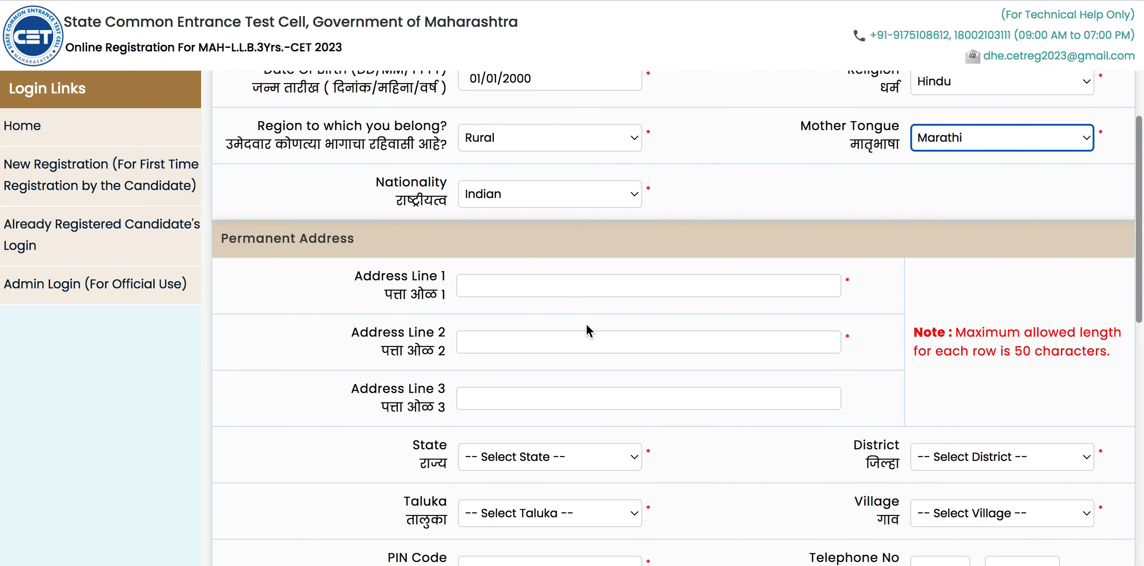
scroll(570, 290, "down", 1)
Enter 'test' in Address Lines 1, 2 and 3.
left_click(541, 246)
key("Escape")
type("test")
key("Tab")
type("test")
key("Tab")
type("test")
key("Tab")
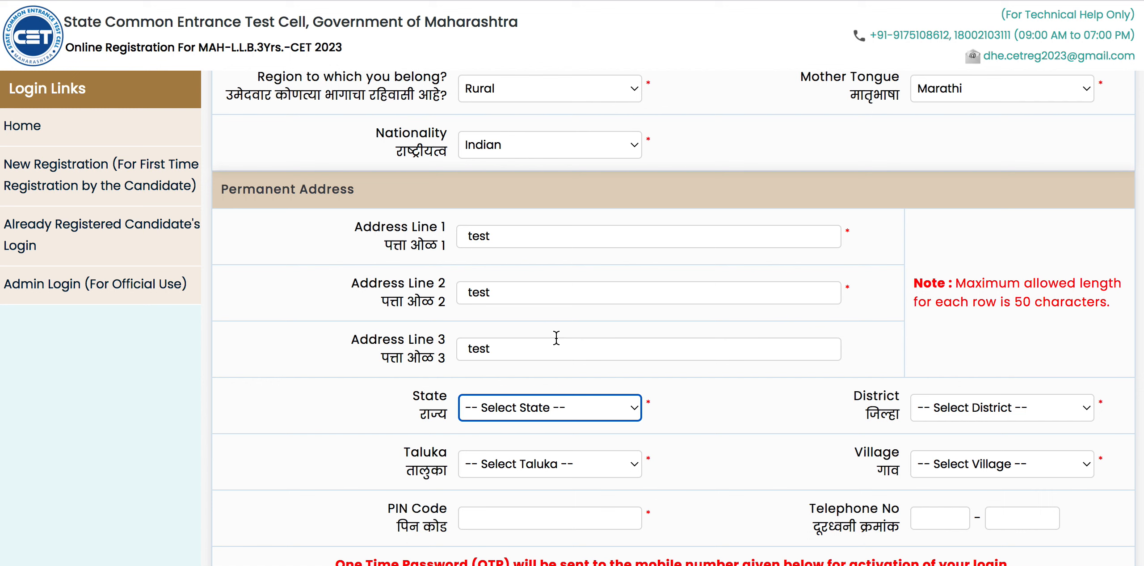
Choose Maharashtra as the state and Thane as the district.
key("m")
left_click(574, 402)
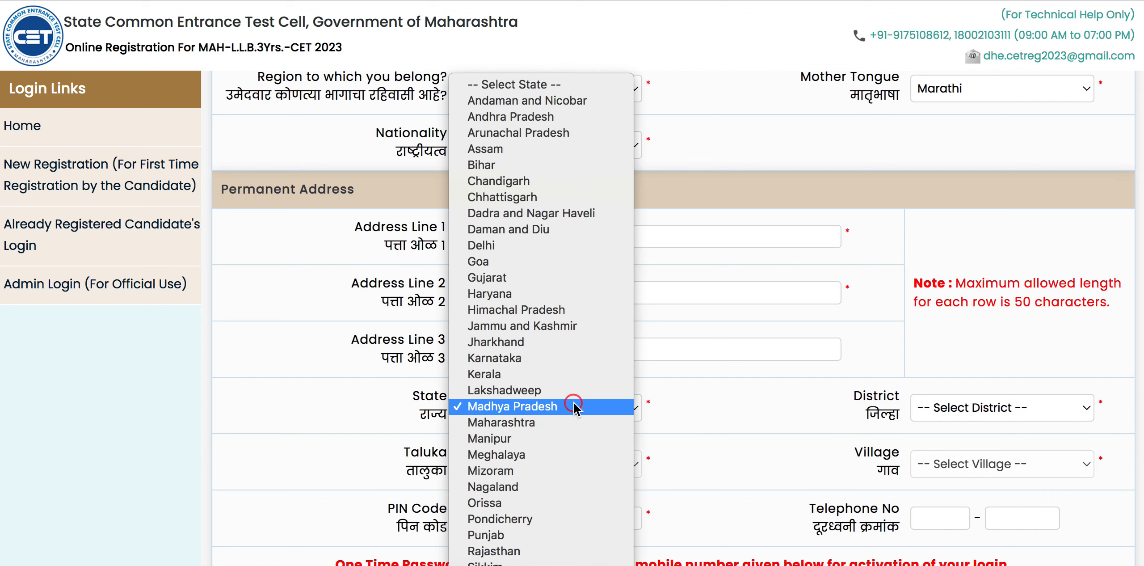
left_click(576, 423)
scroll(649, 390, "down", 3)
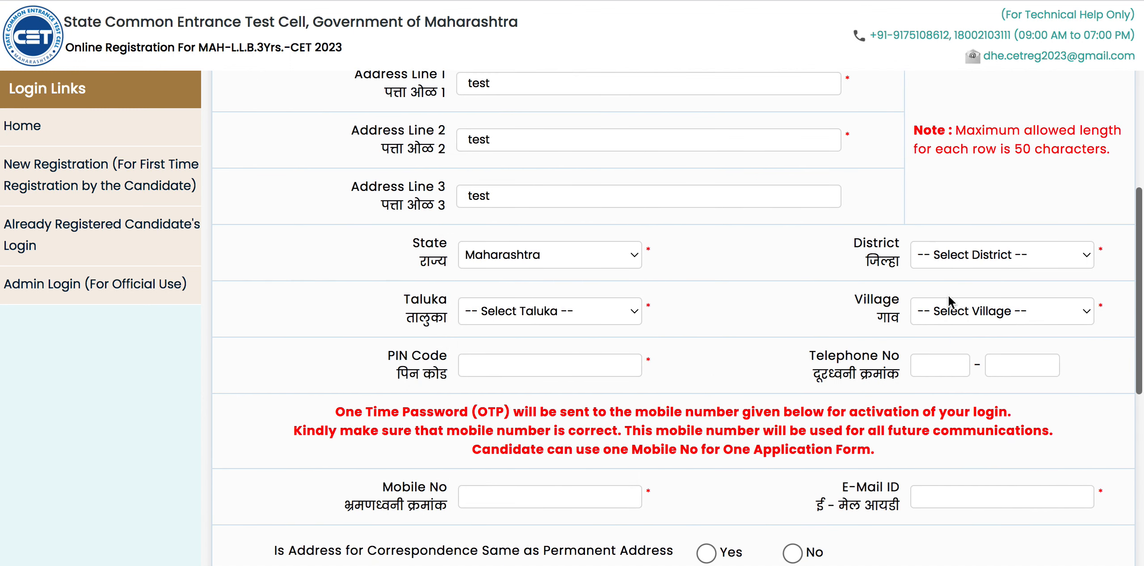
left_click(968, 275)
key("t")
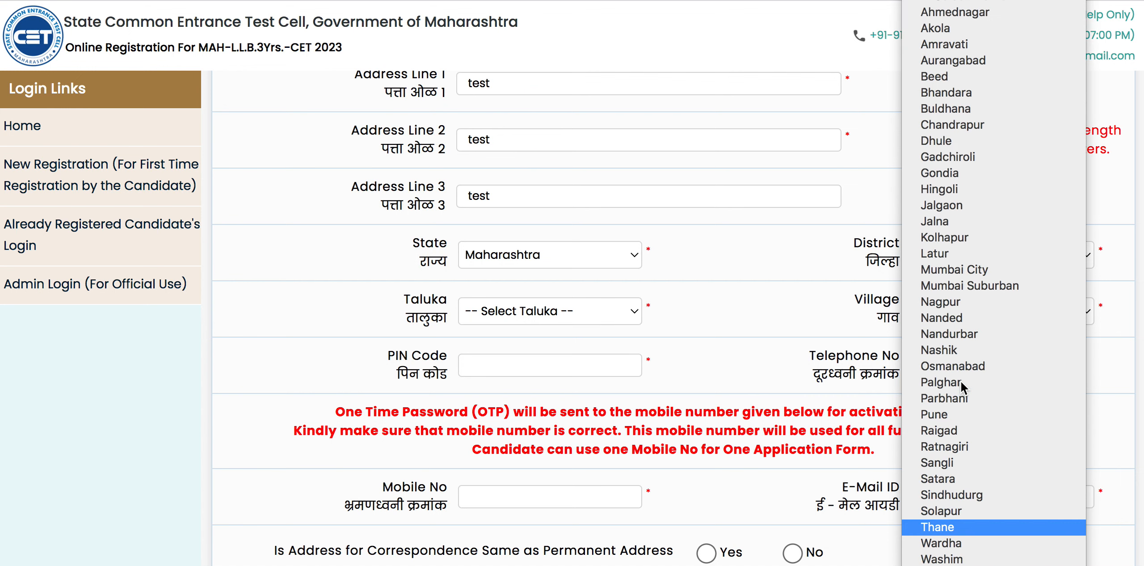
key("Return")
Choose Thane as the taluka and Thane (M Corp.) as the village.
left_click(558, 318)
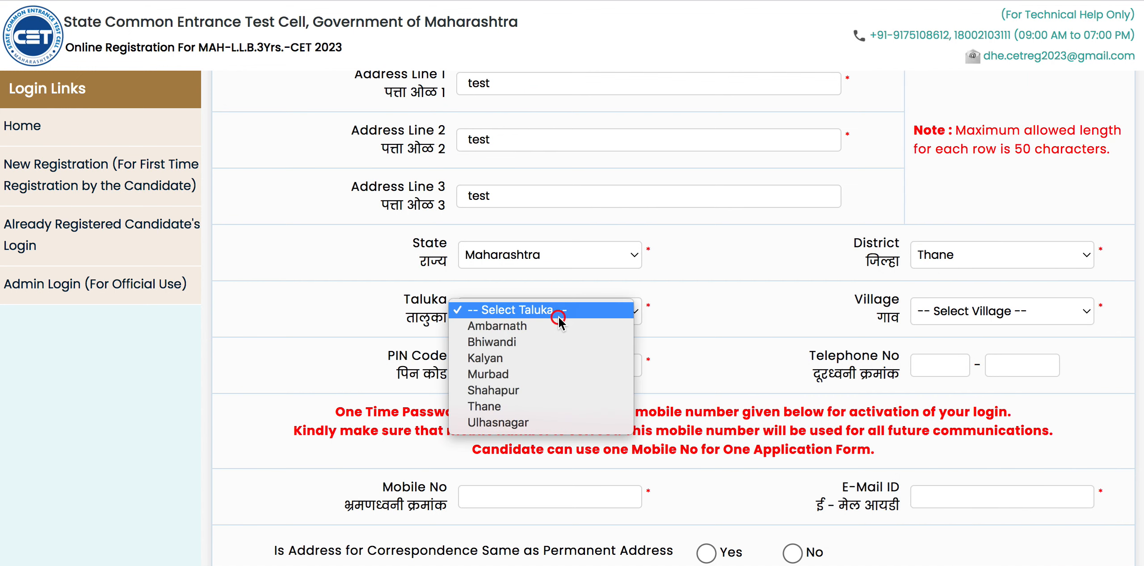
left_click(505, 405)
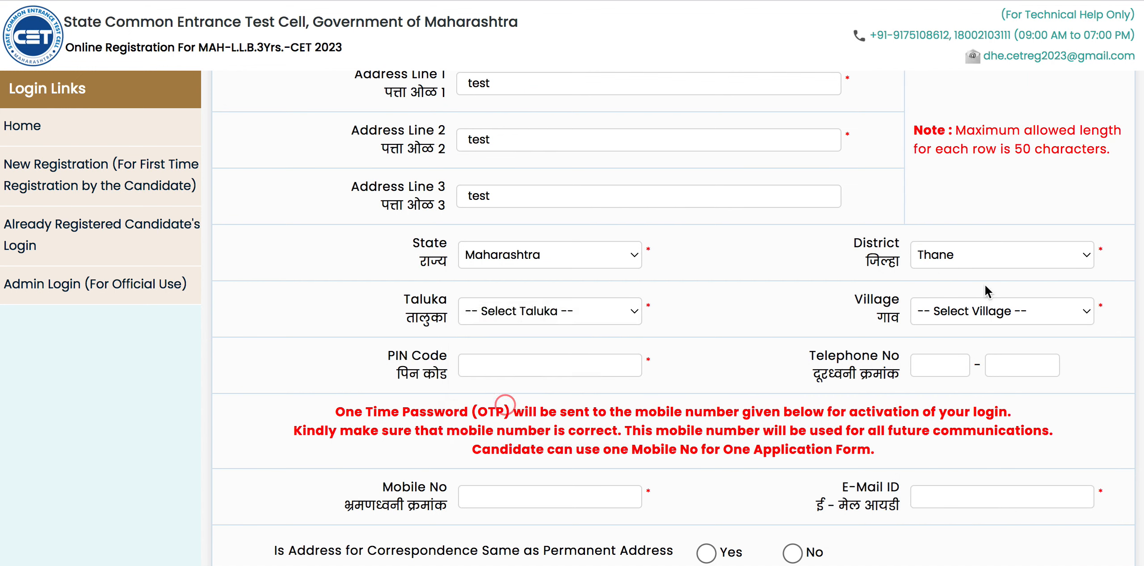
left_click(969, 314)
scroll(972, 391, "down", 1)
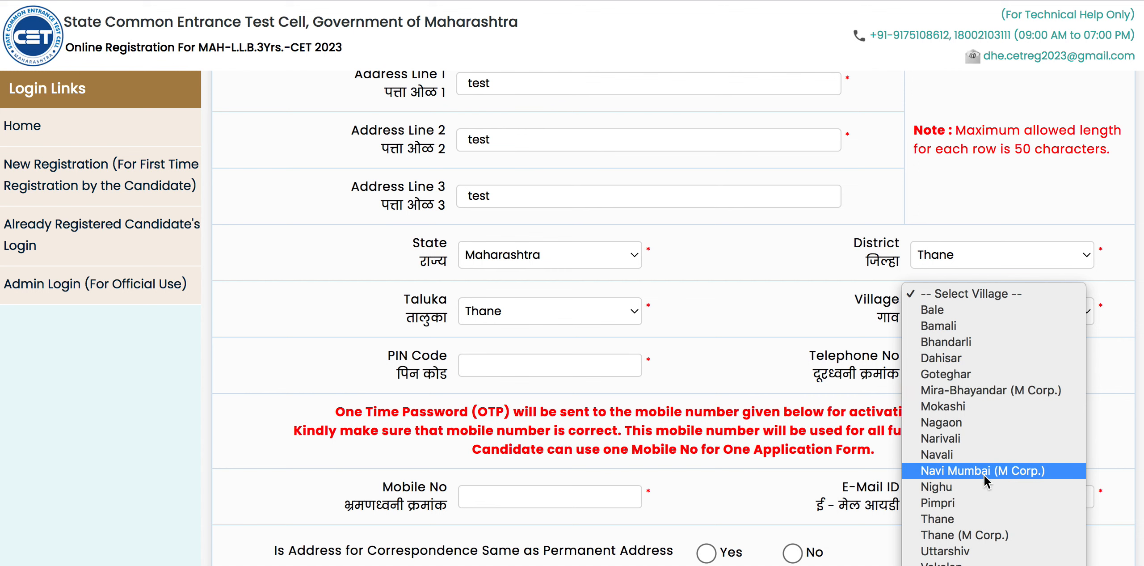
left_click(1015, 534)
scroll(720, 309, "down", 3)
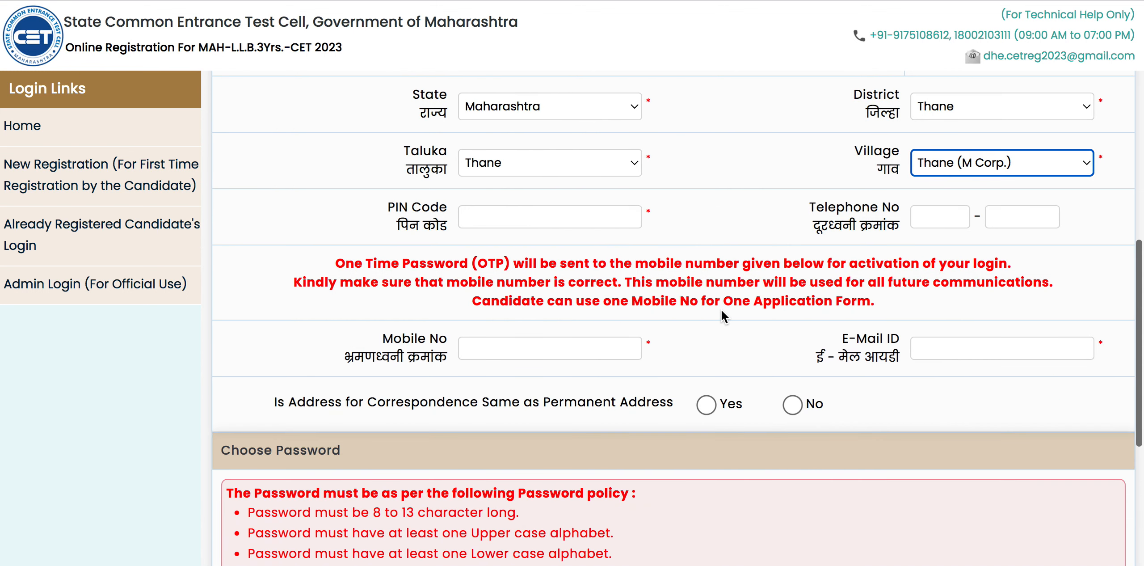
scroll(720, 309, "down", 1)
Enter the address PIN code.
left_click(496, 179)
type("4006")
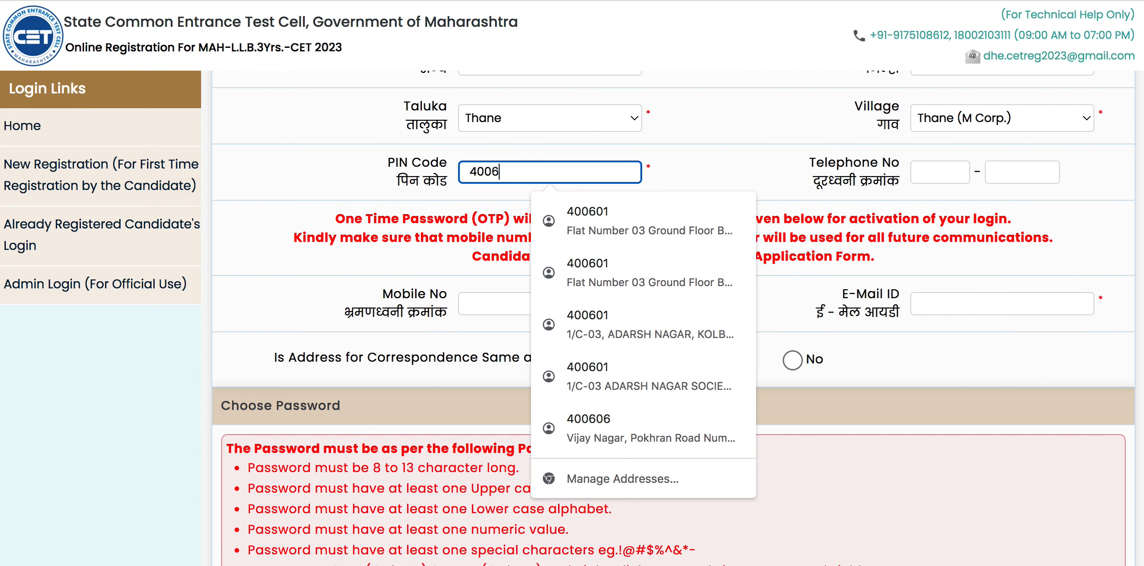
type("01")
key("Tab")
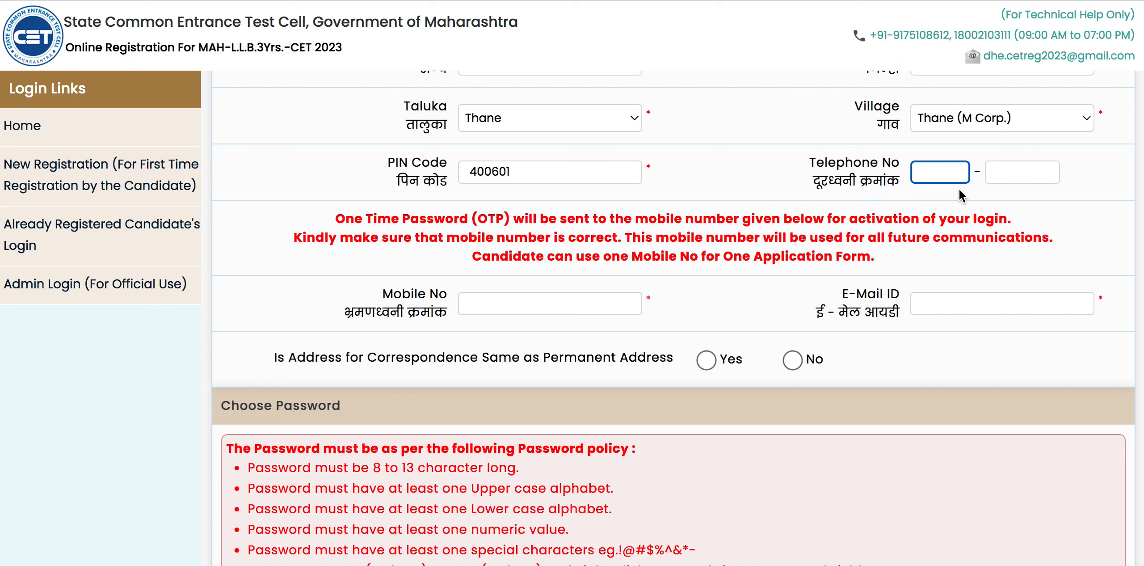
scroll(634, 329, "down", 2)
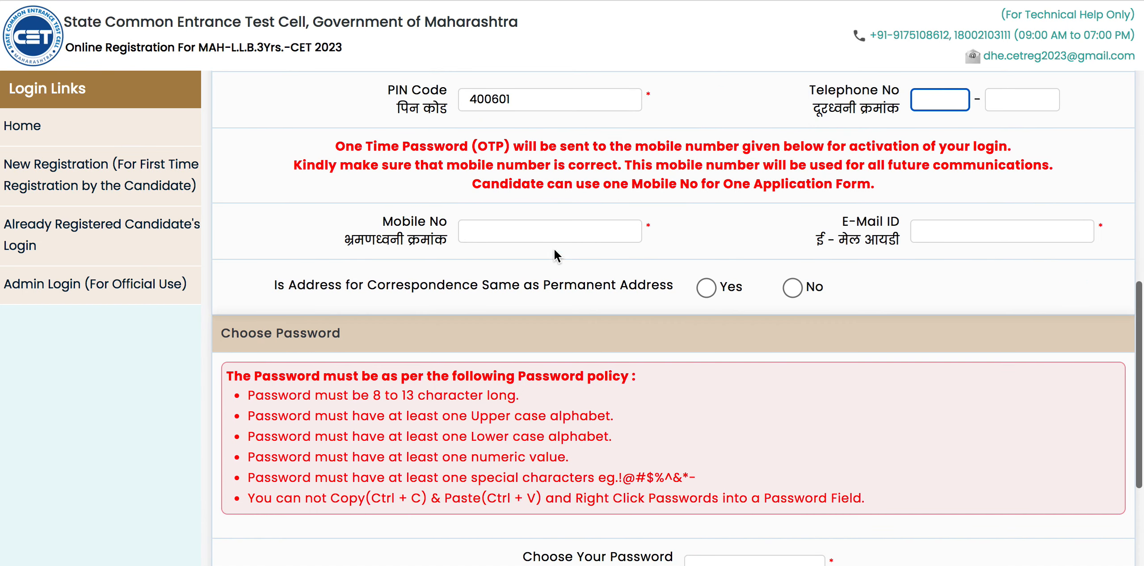
scroll(559, 244, "up", 1)
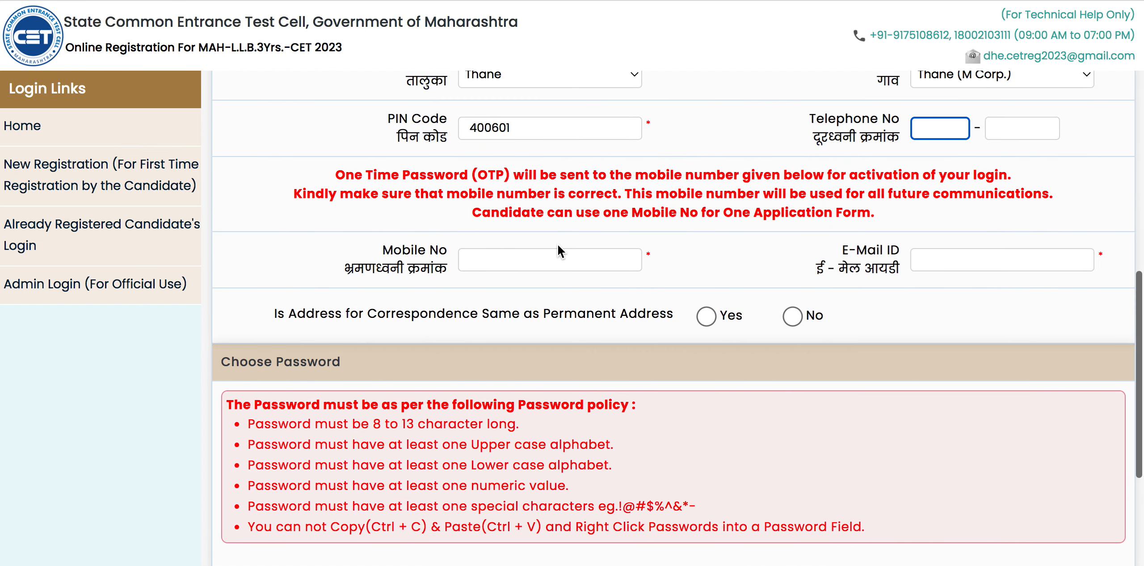
Enter the candidate's mobile number and e-mail ID, and mark correspondence address as same.
left_click(501, 264)
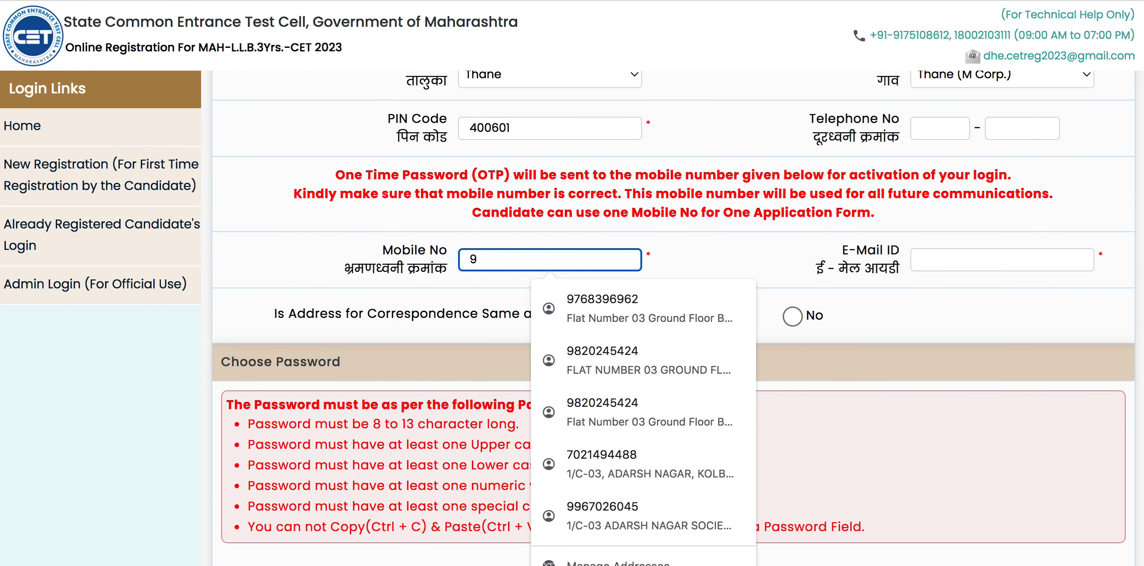
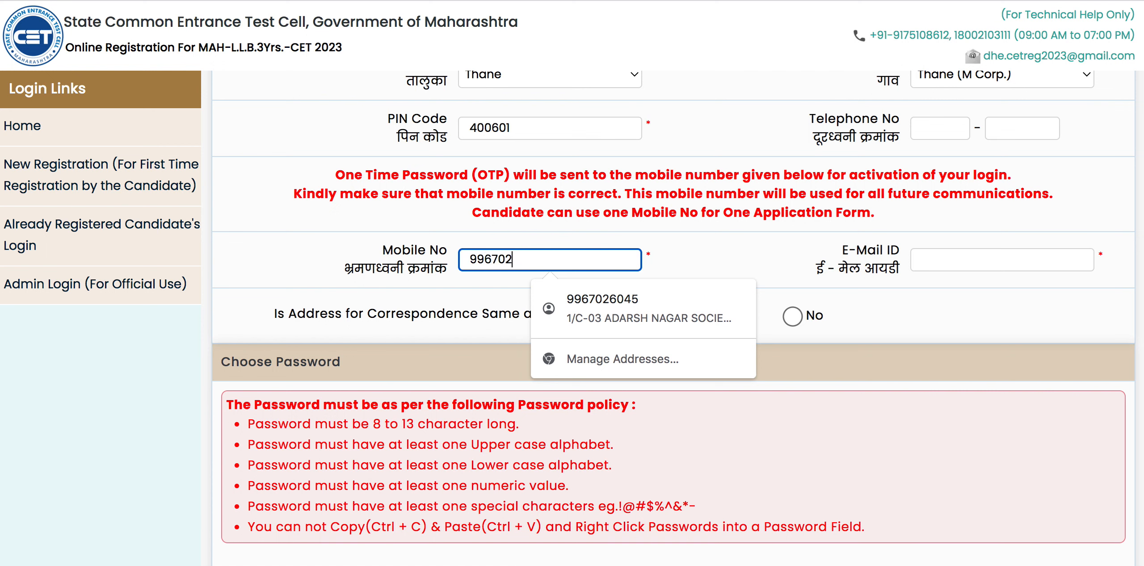
key("Tab")
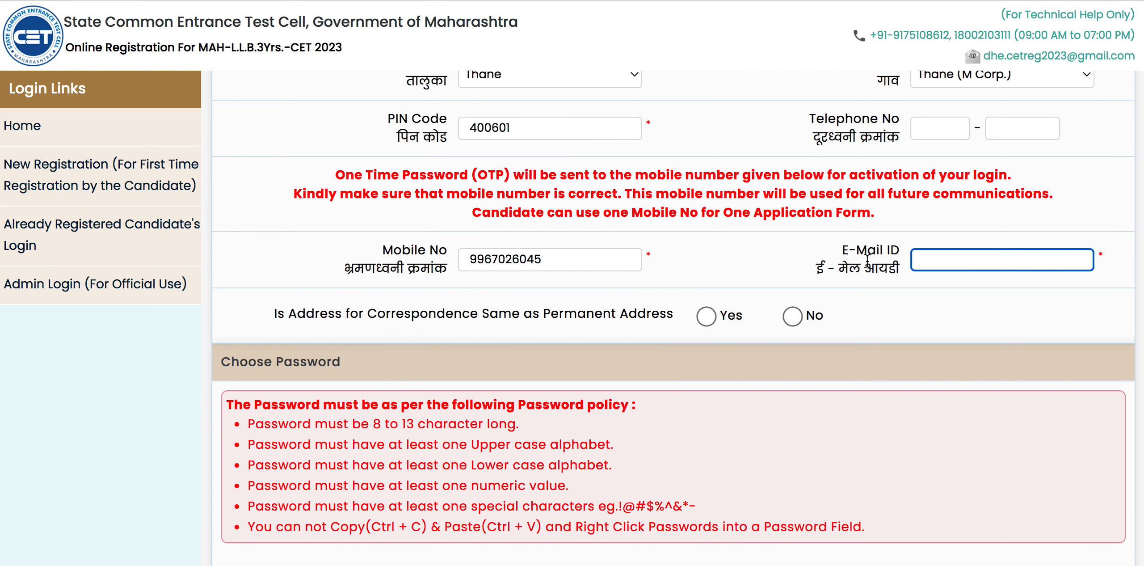
key("Tab")
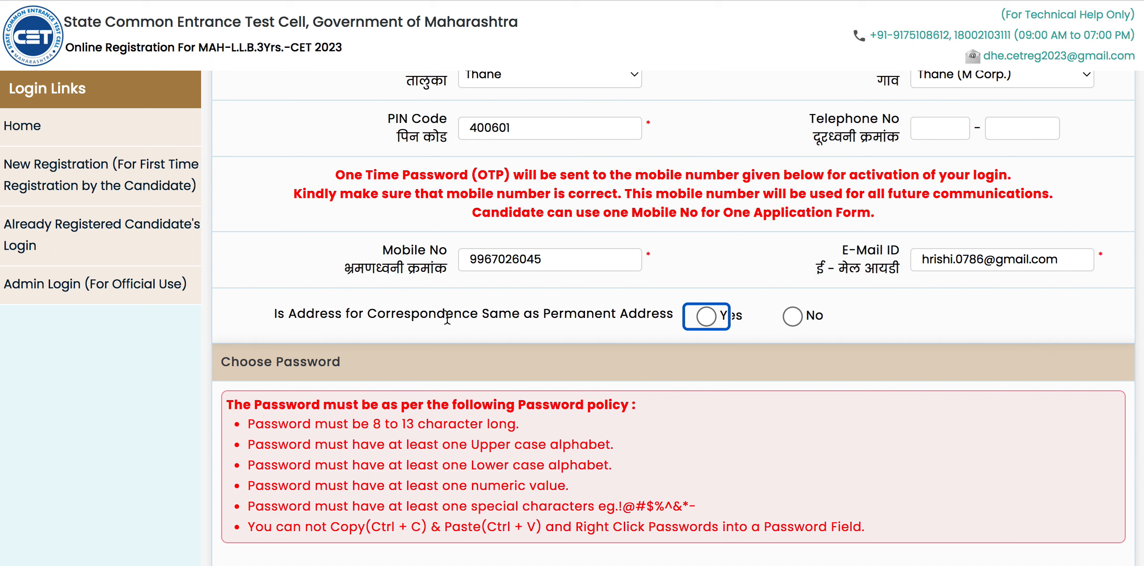
left_click(710, 314)
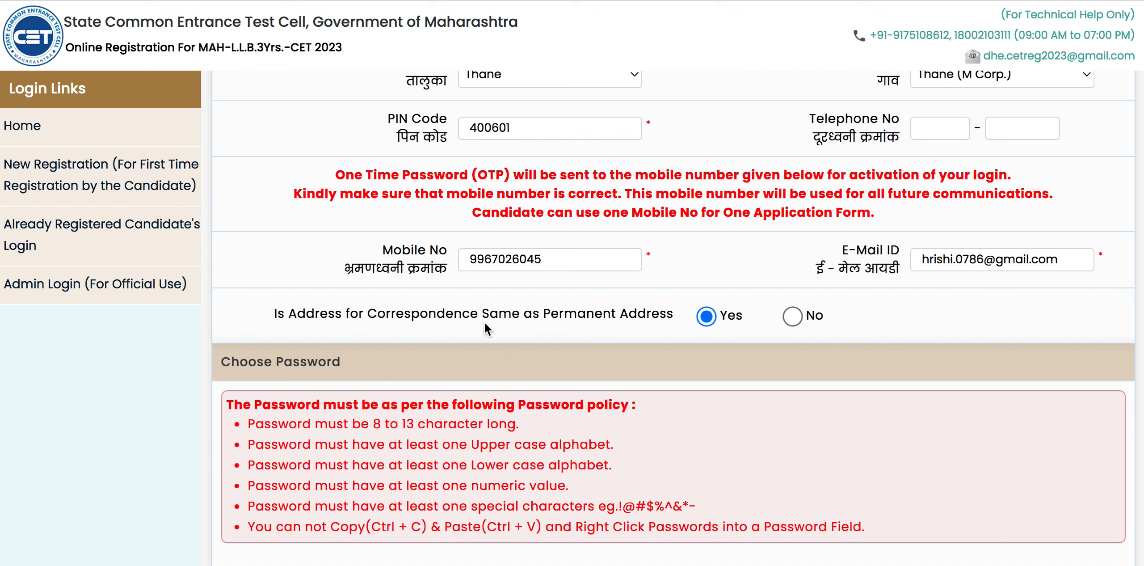
scroll(688, 331, "down", 5)
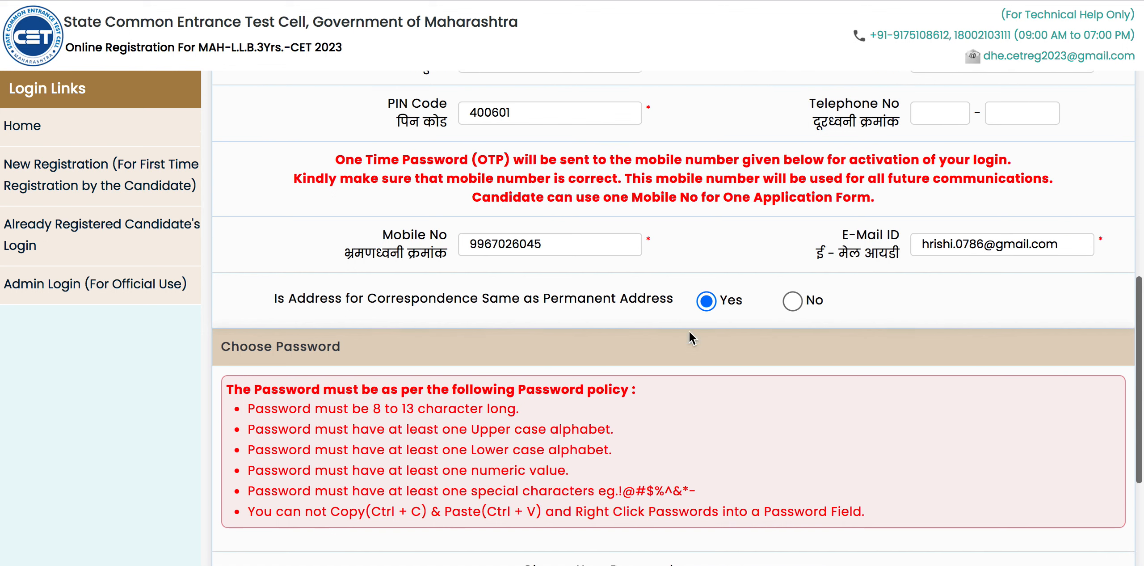
Enter the chosen login password and confirm it.
left_click(766, 345)
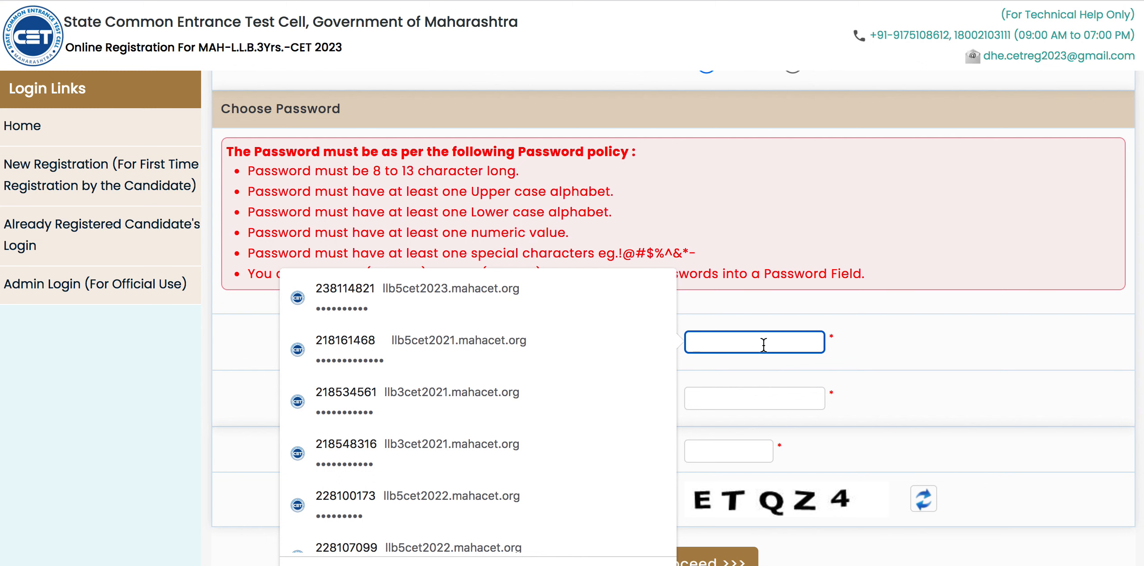
type("••••")
key("BackSpace")
key("BackSpace")
key("BackSpace")
key("BackSpace")
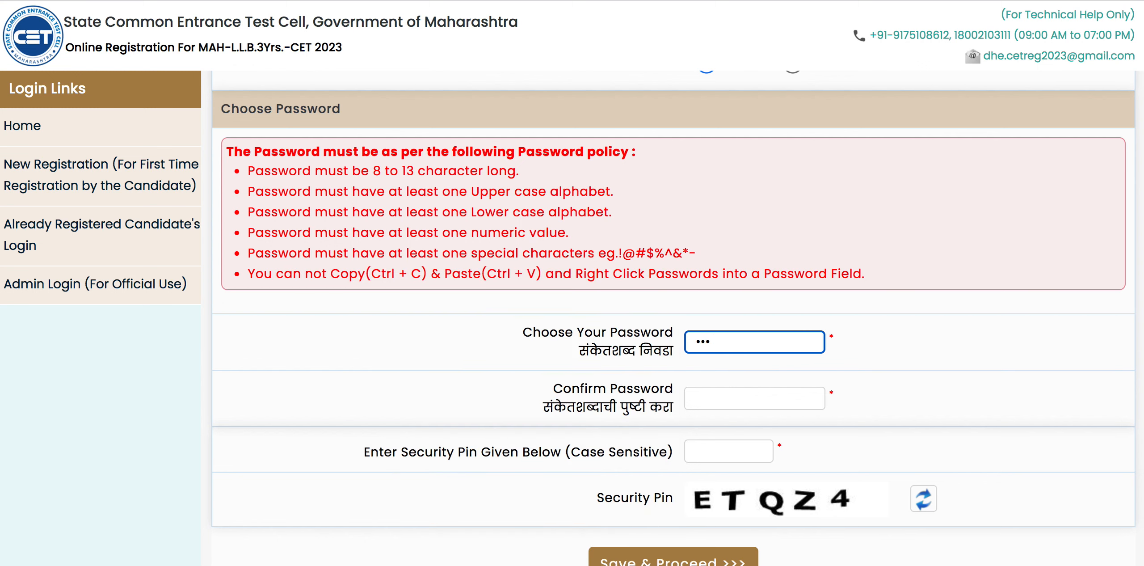
type("•••••••••")
key("Tab")
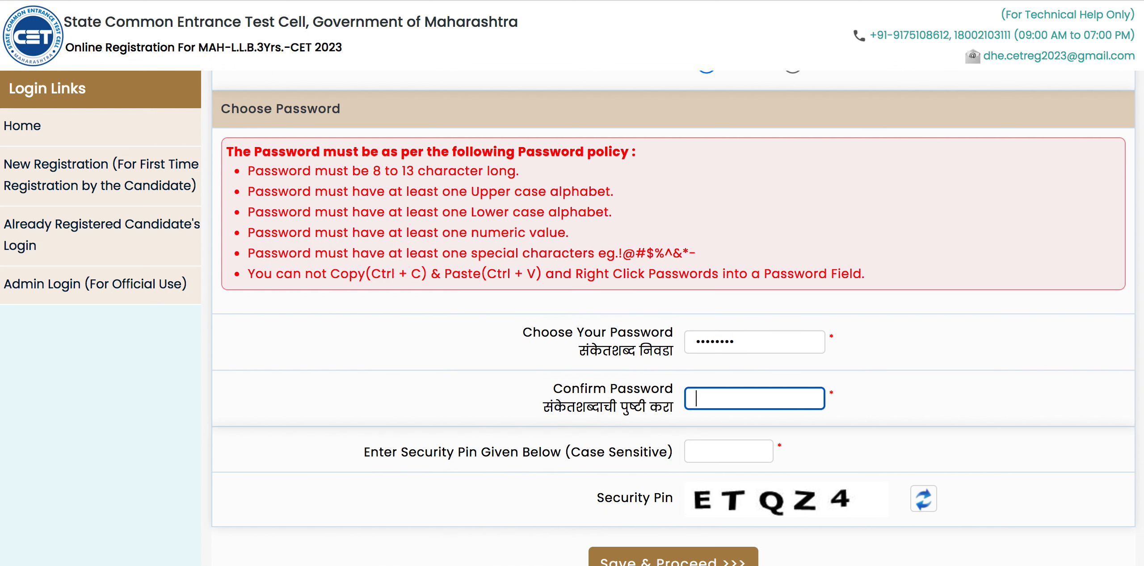
type("••••••••")
Enter the displayed security pin and submit with Save & Proceed.
left_click(731, 453)
type("ETQZ4")
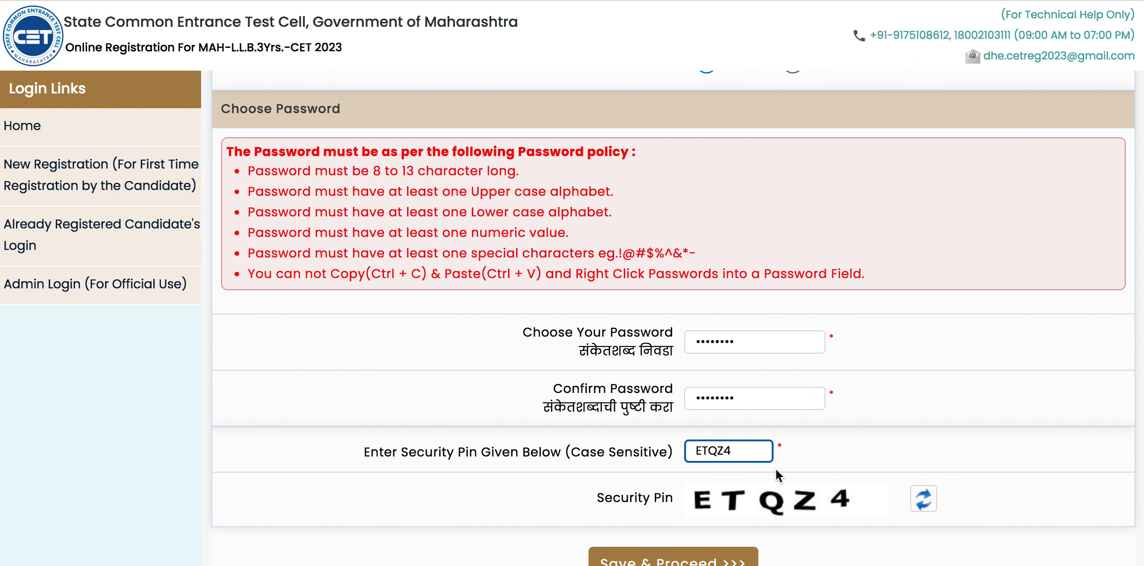
scroll(776, 469, "down", 2)
left_click(695, 489)
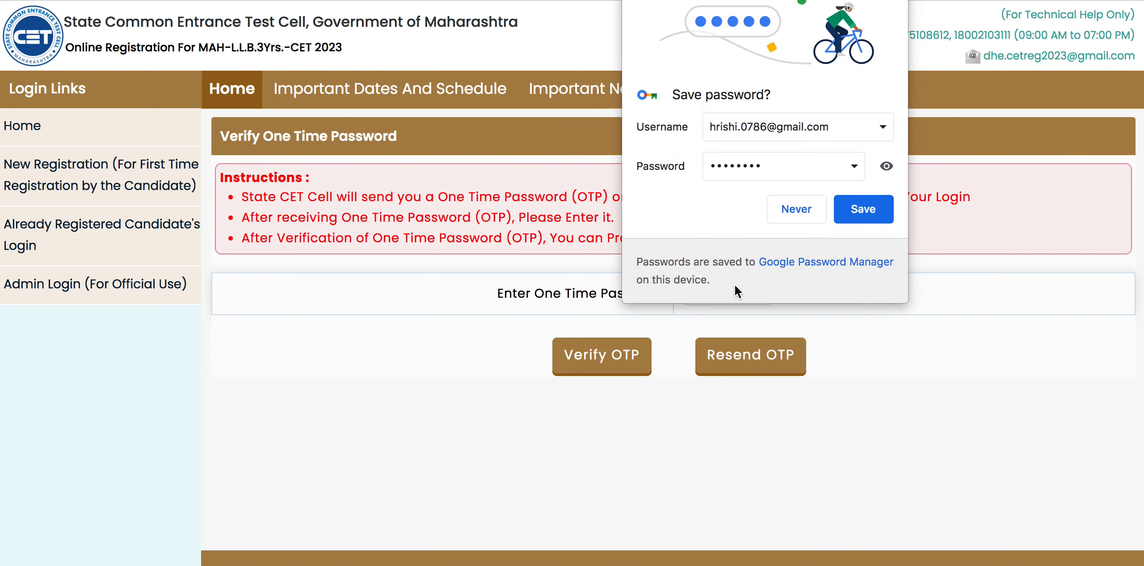
Save the login in the browser, then enter the SMS one-time password and verify it.
left_click(849, 207)
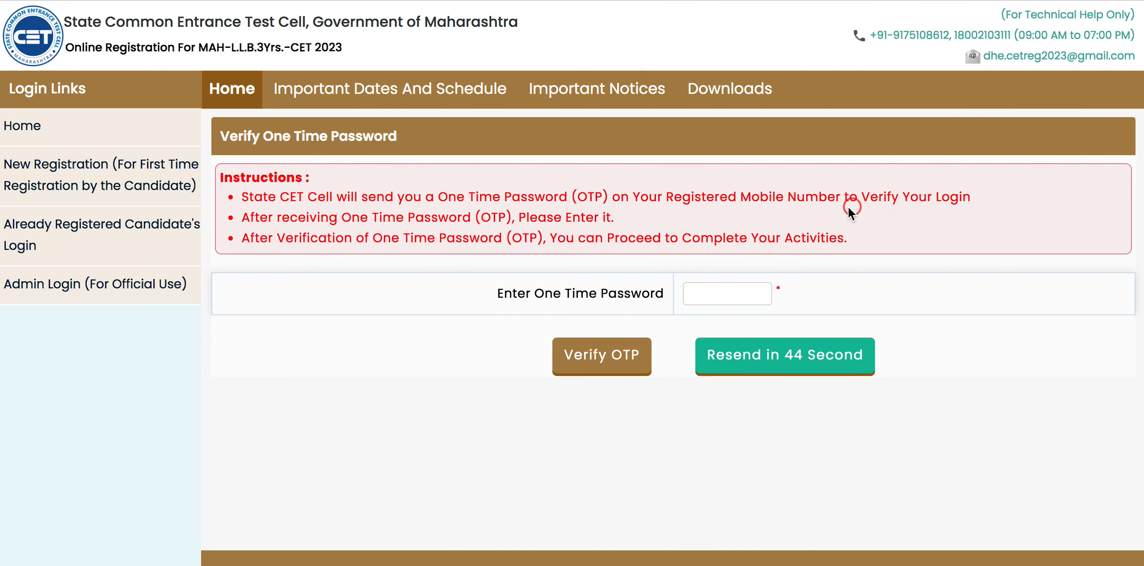
left_click(708, 295)
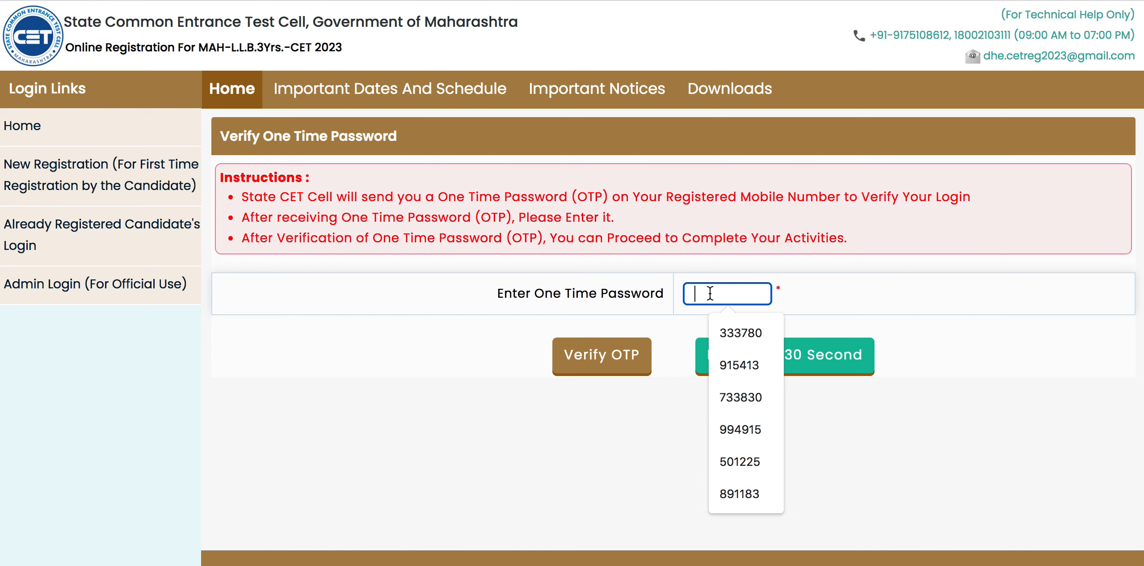
left_click(454, 379)
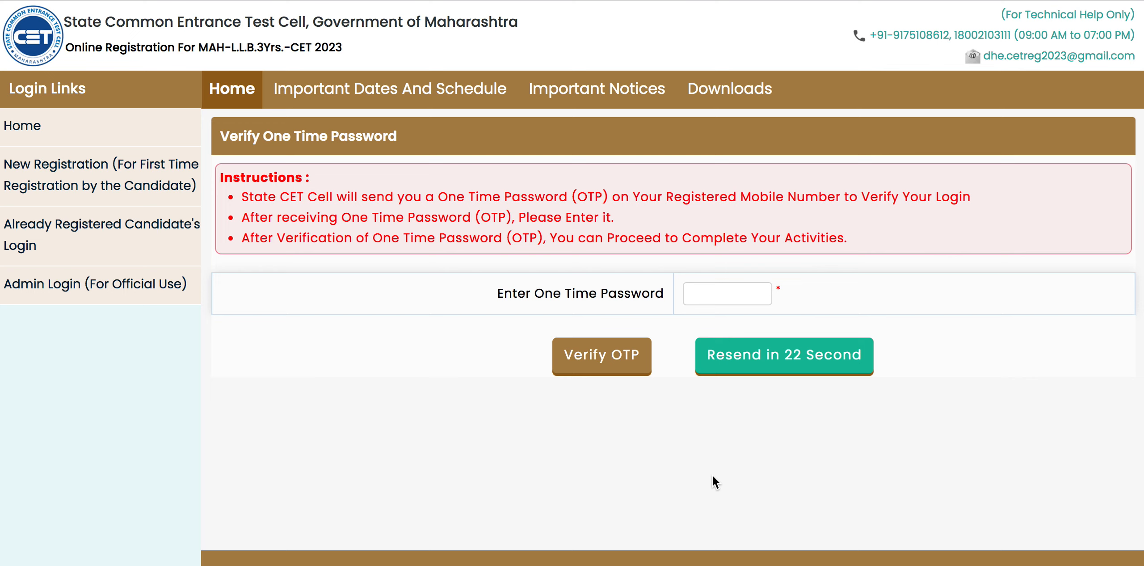
left_click(728, 288)
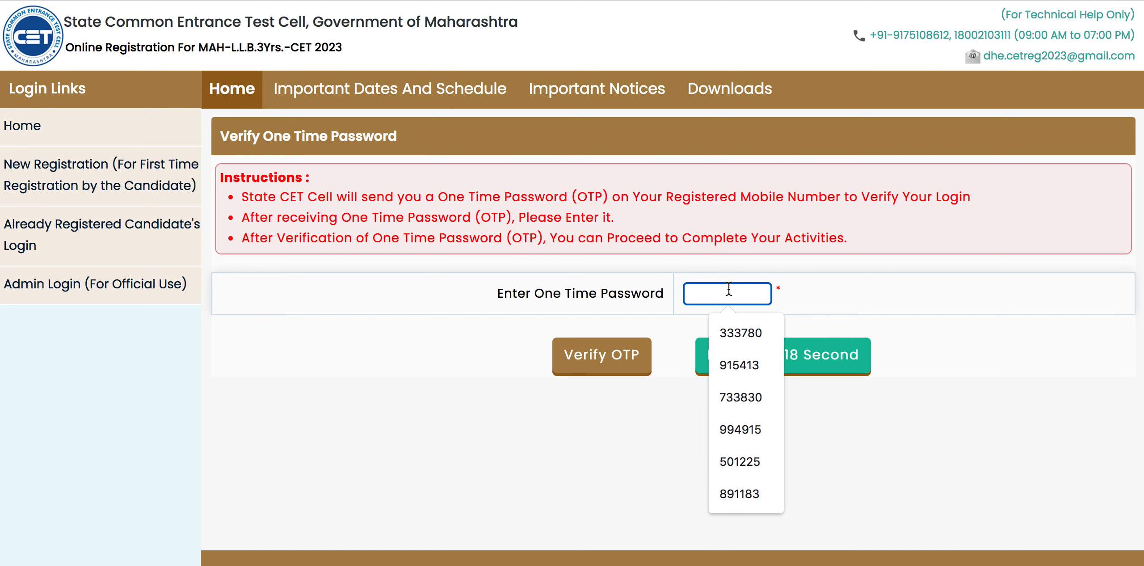
left_click(661, 424)
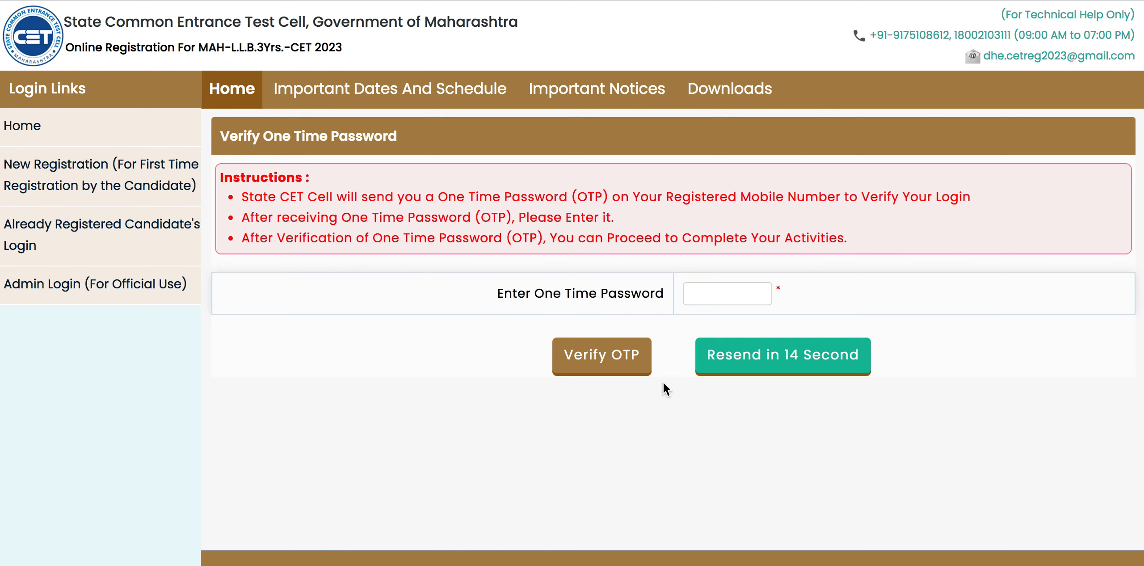
left_click(710, 291)
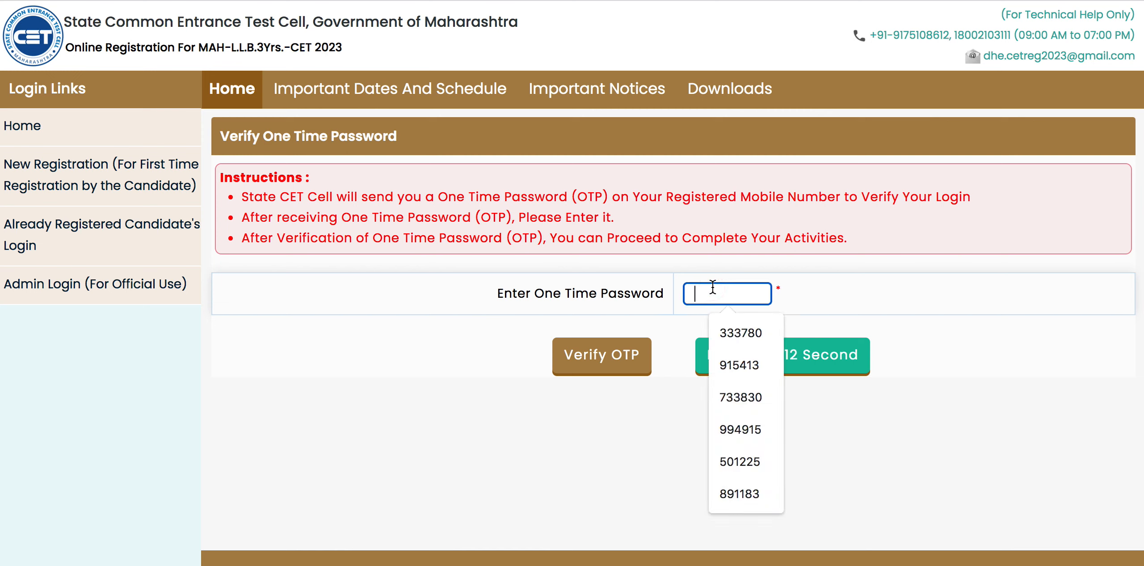
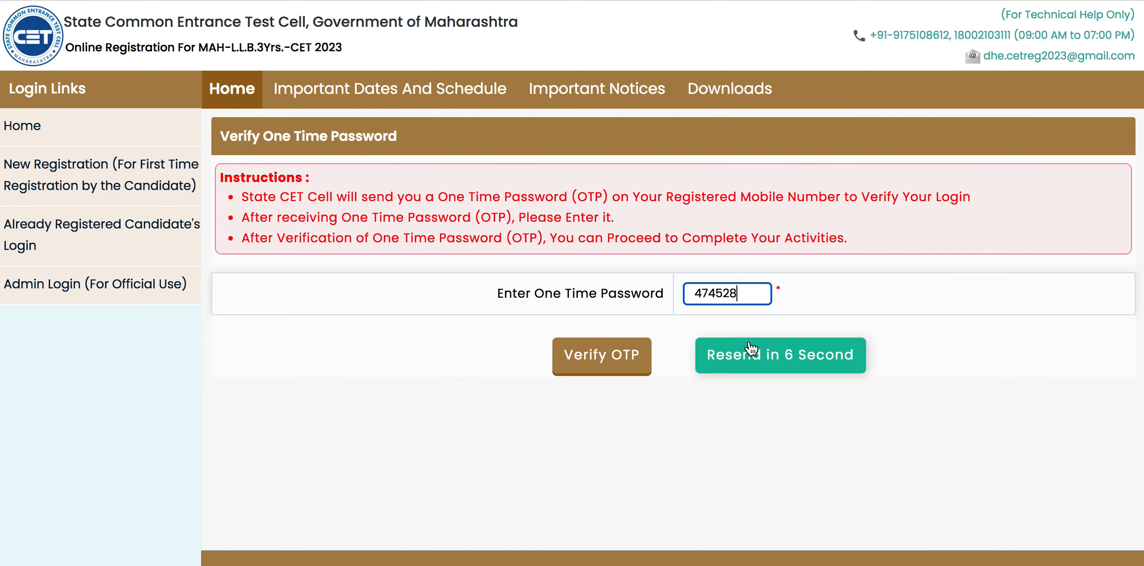
left_click(625, 356)
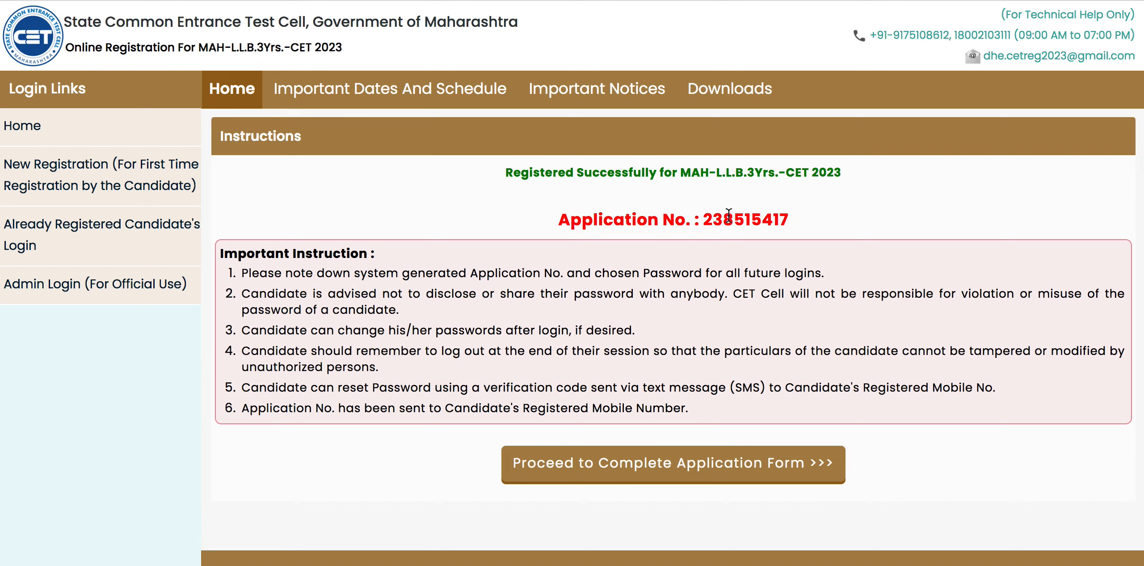
Copy the new application number into a blank Google Doc.
double_click(729, 218)
key("ctrl+c")
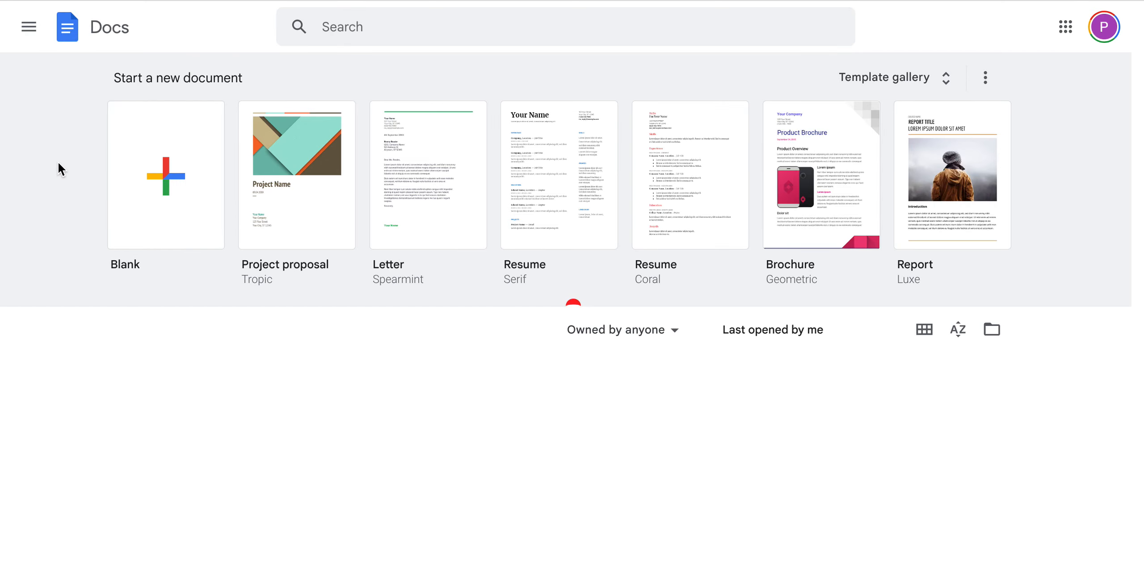
left_click(170, 148)
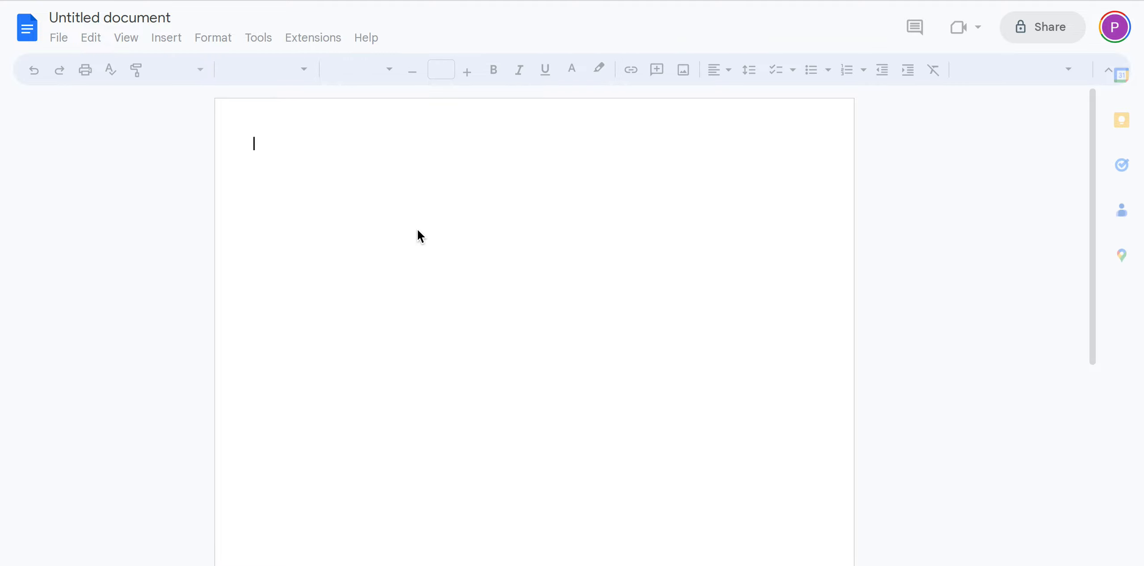
key("ctrl+v")
key("Return")
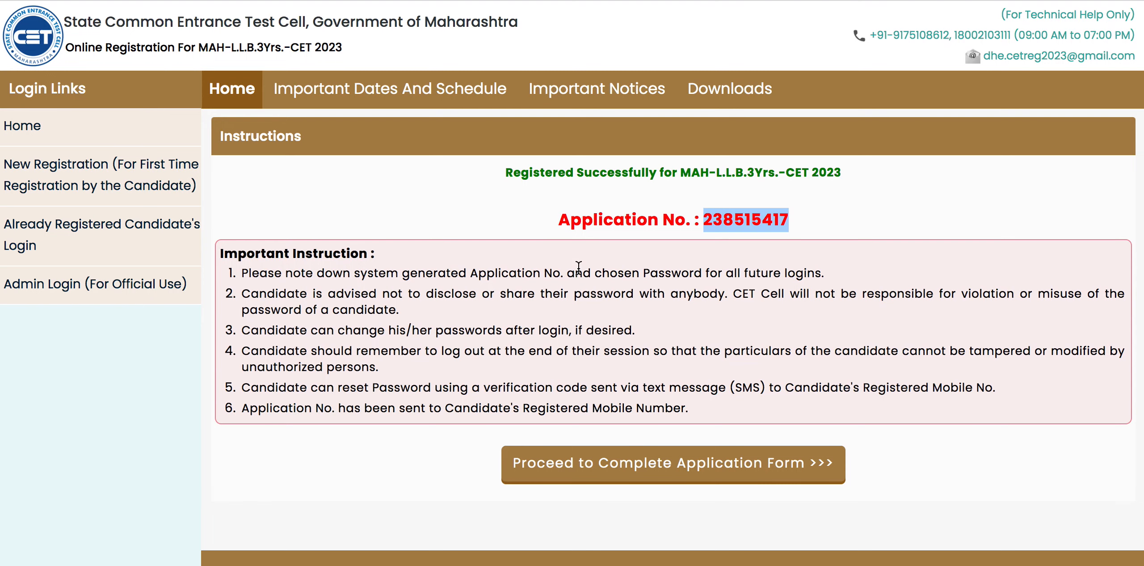
Return to the portal tab and proceed to complete the application form.
key("ctrl+shift+Tab")
left_click(759, 215)
left_click(672, 460)
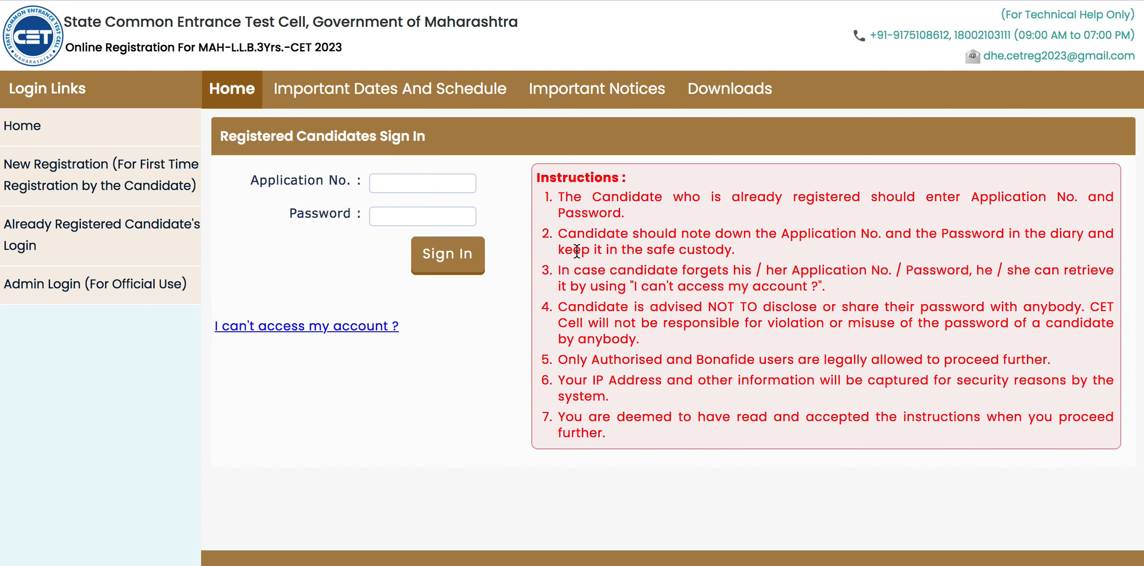
Sign in with the pasted application number and the account password.
left_click(391, 187)
key("ctrl+a")
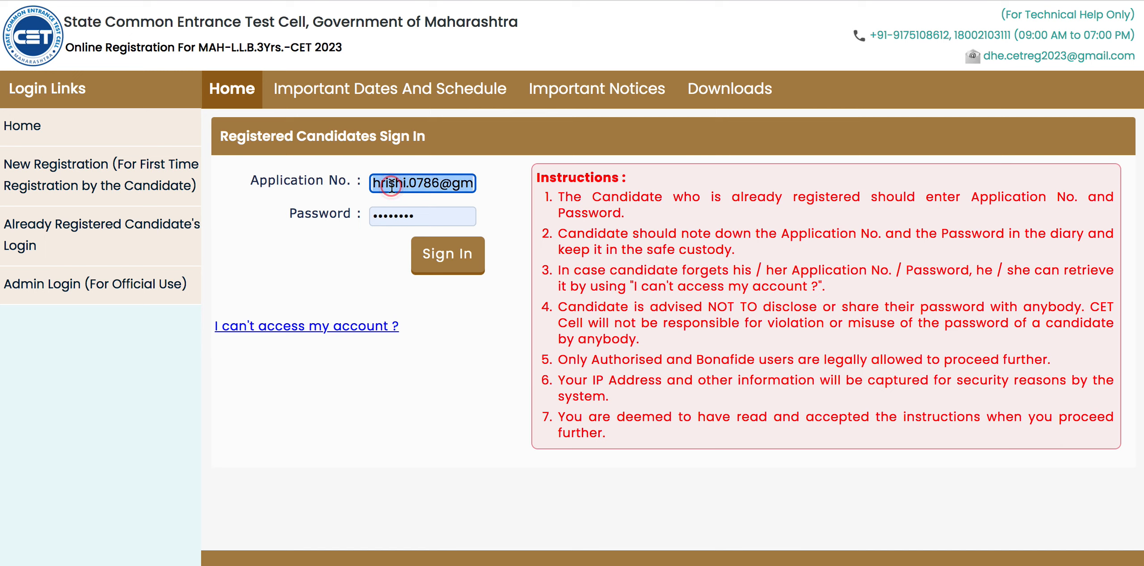
key("ctrl+v")
double_click(401, 214)
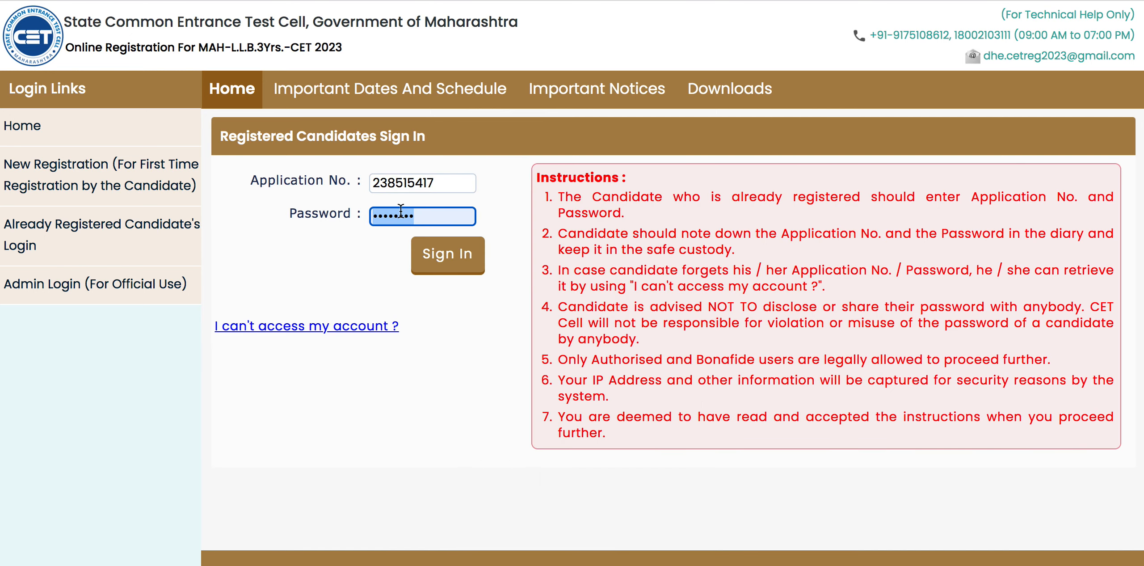
type("•••••")
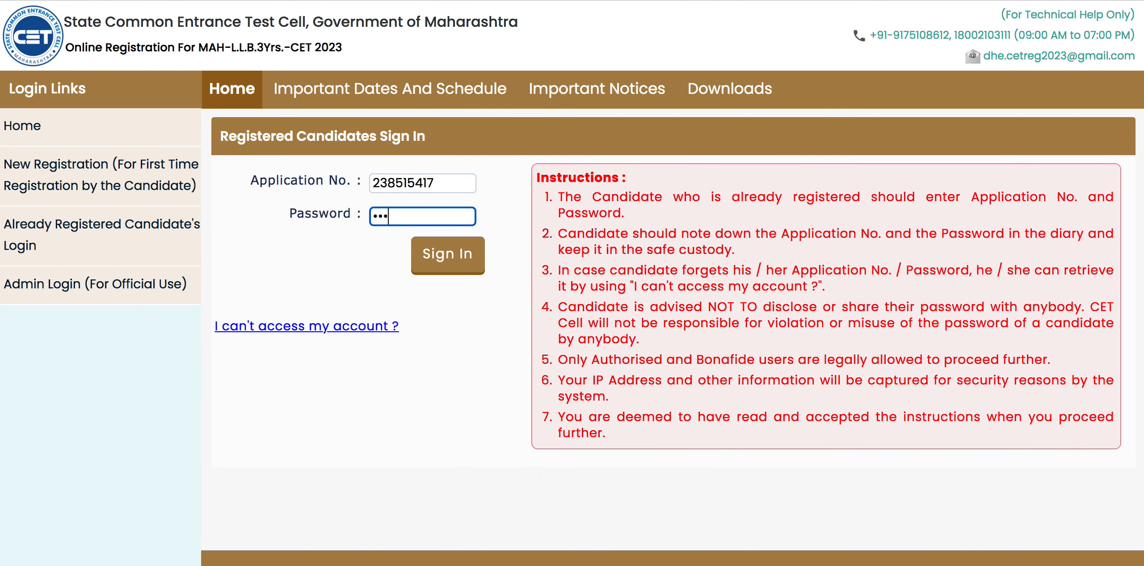
type("•••")
left_click(449, 245)
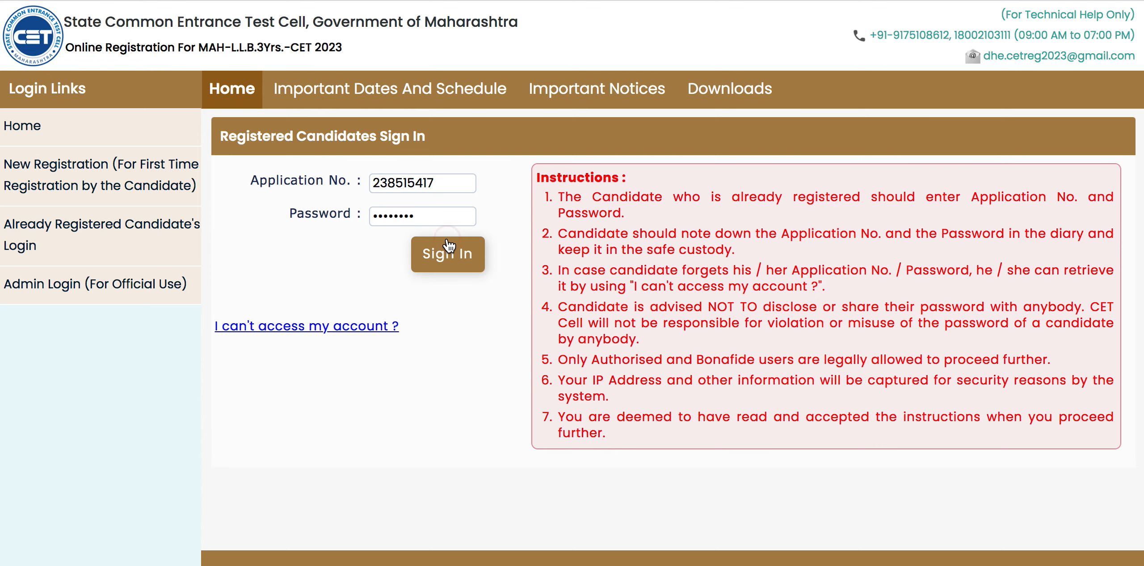
Dismiss the save-password prompt, review the status table, and proceed to the application form.
scroll(591, 293, "down", 1)
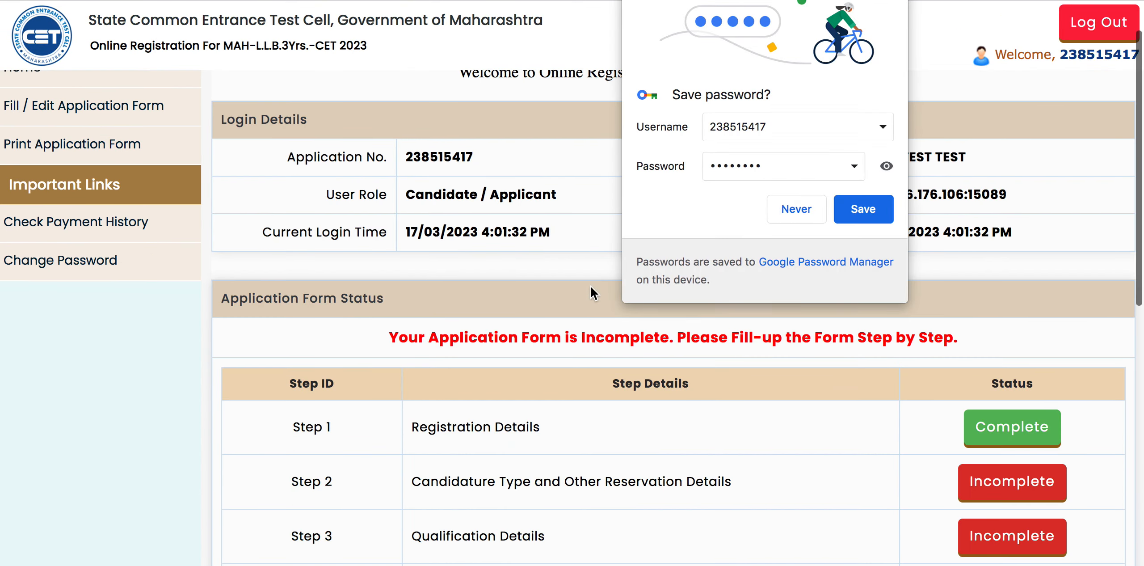
left_click(863, 209)
scroll(689, 295, "down", 3)
scroll(668, 298, "down", 8)
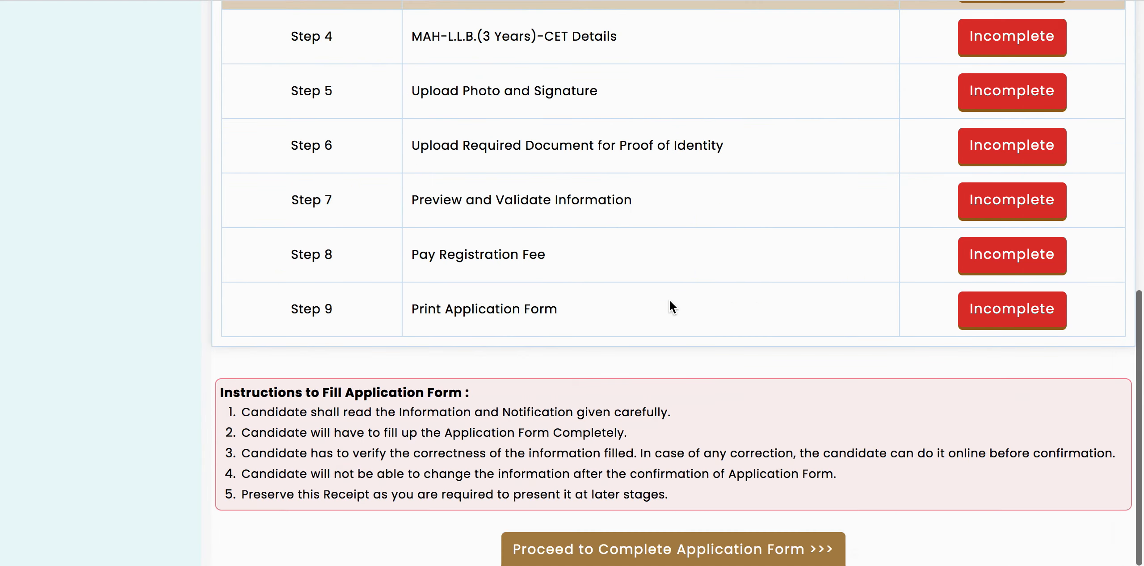
scroll(669, 299, "up", 8)
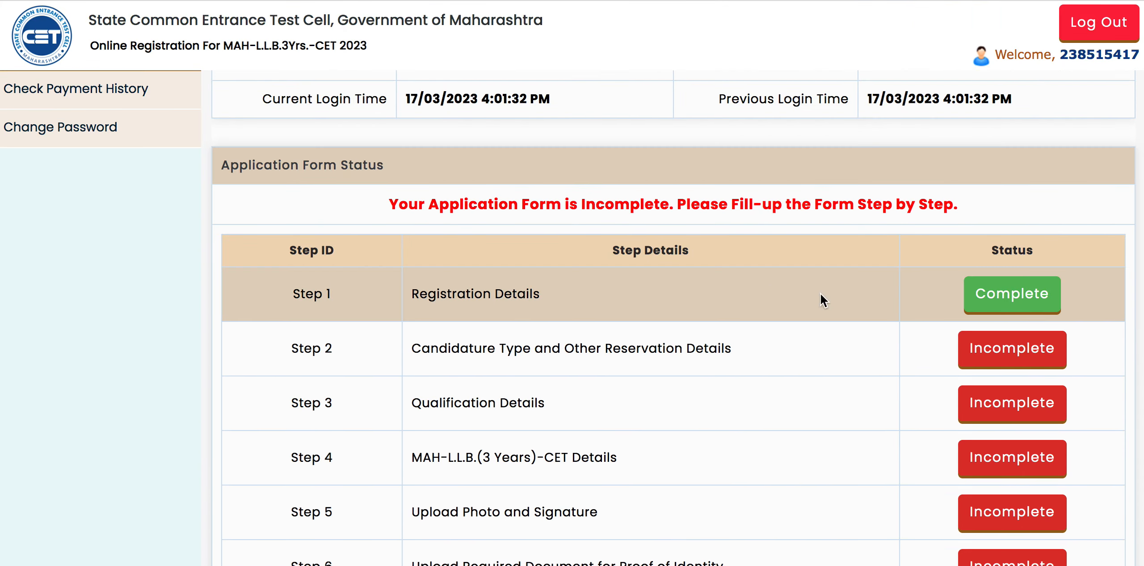
scroll(850, 299, "down", 3)
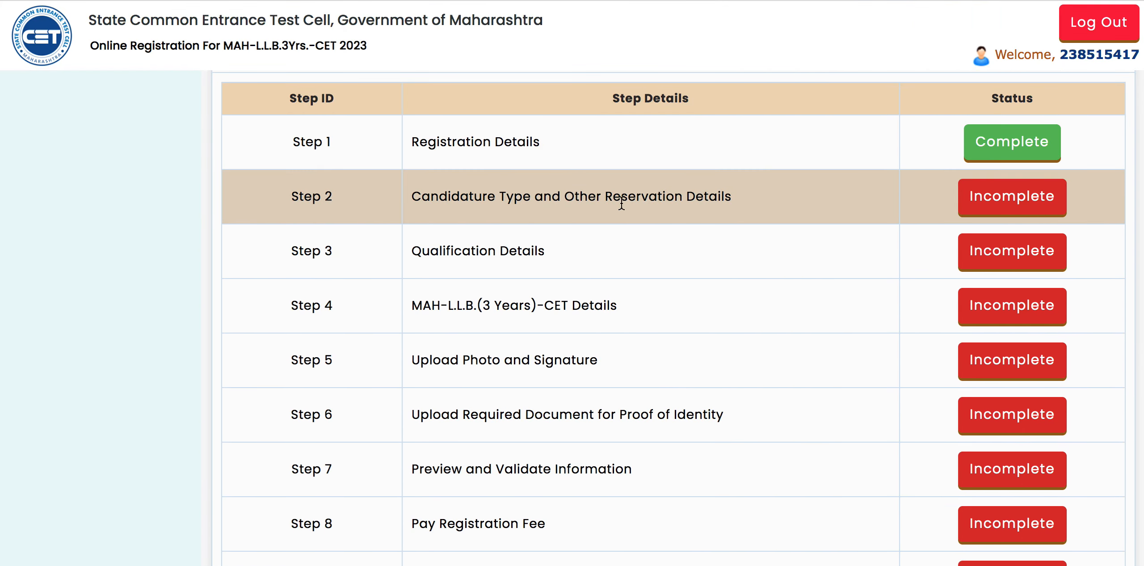
scroll(1008, 215, "down", 6)
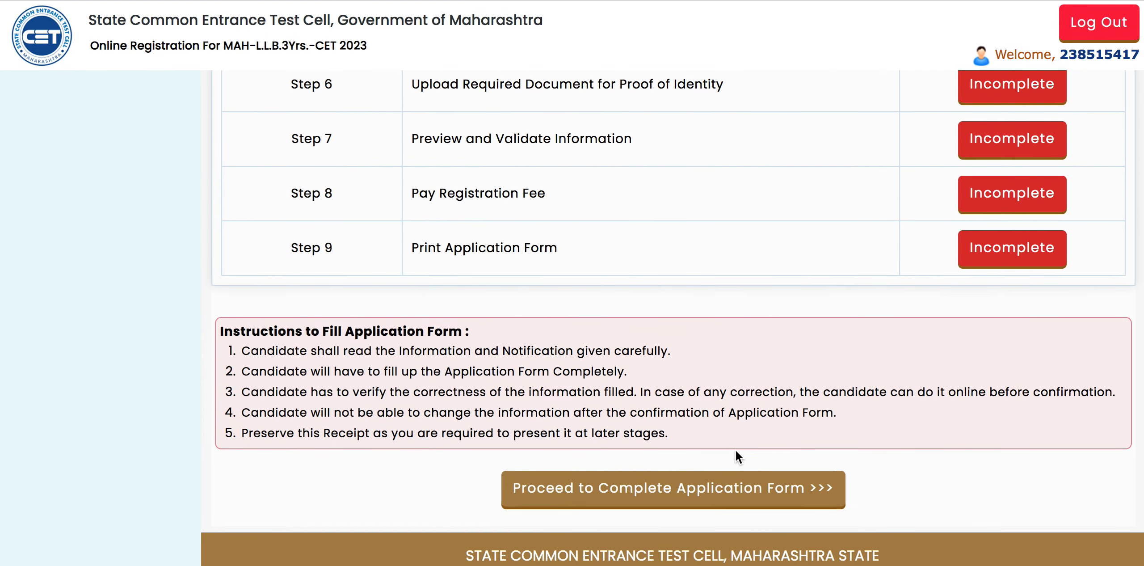
left_click(670, 490)
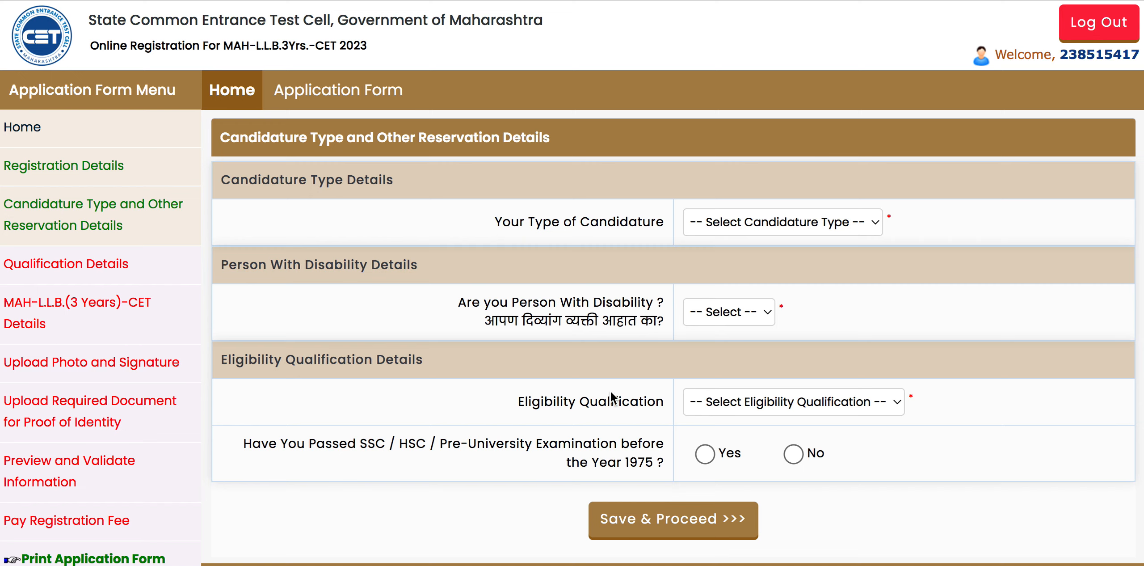
Select Maharashtra - Type A and read its graduation, domicile and birth conditions.
left_click(783, 221)
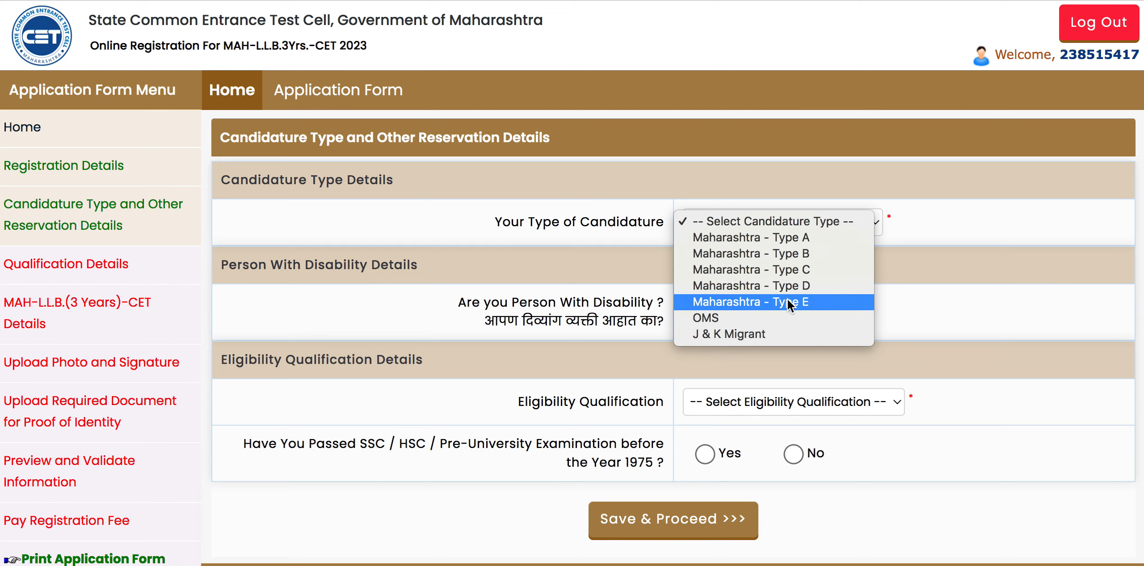
left_click(764, 238)
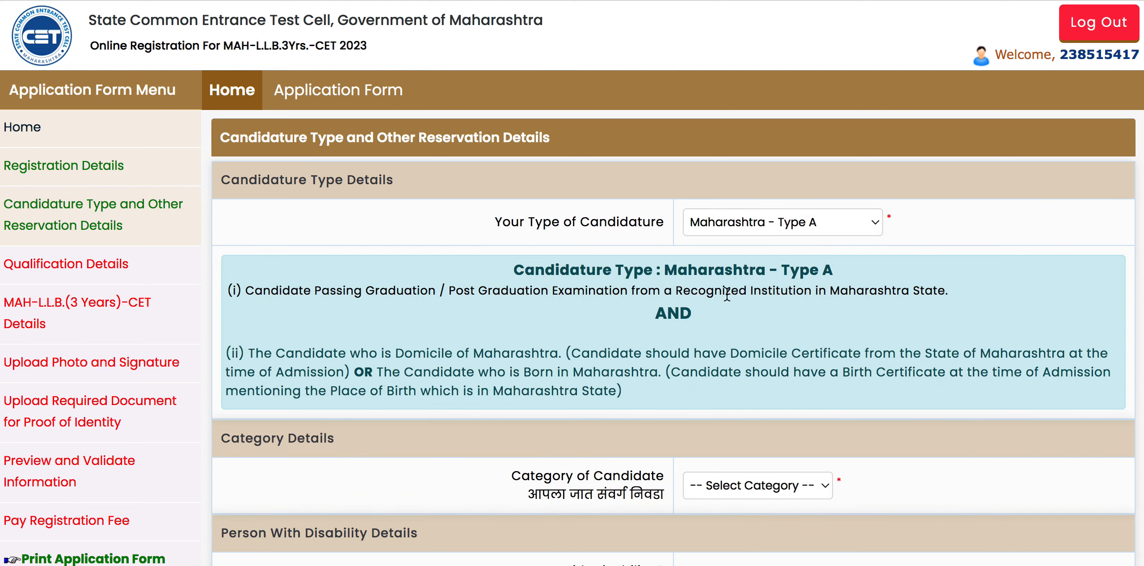
left_click_drag(488, 291, 558, 294)
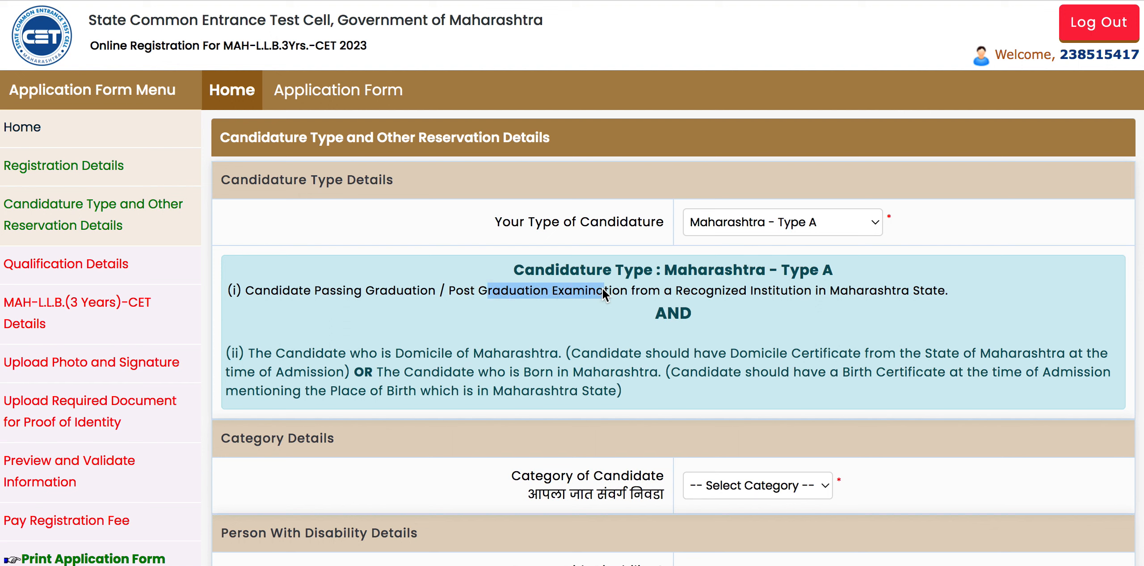
left_click(667, 294)
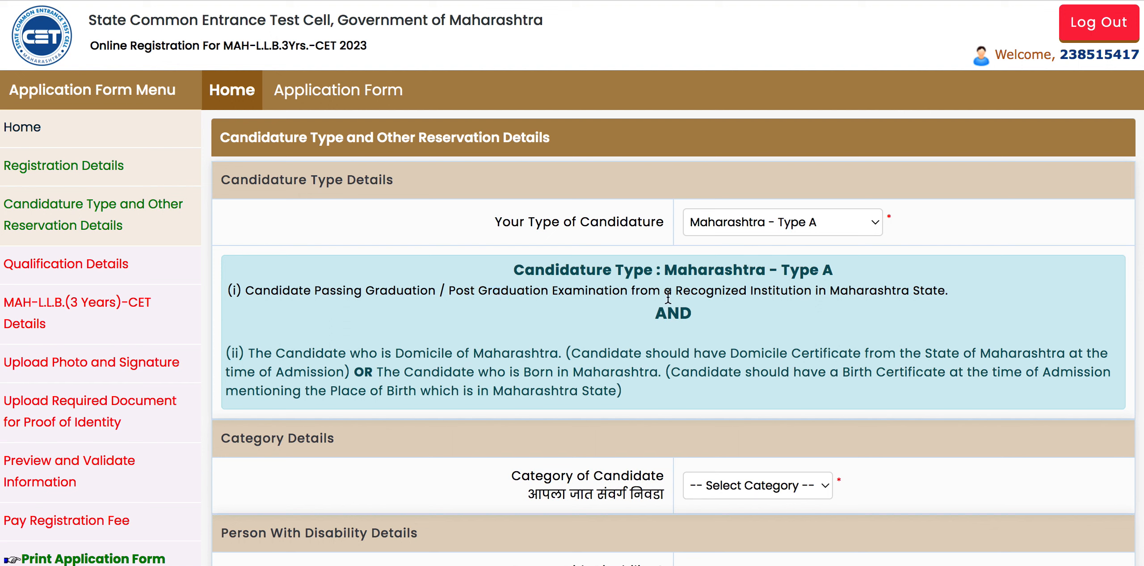
left_click_drag(392, 353, 639, 371)
left_click(533, 345)
left_click(639, 371)
scroll(657, 295, "down", 2)
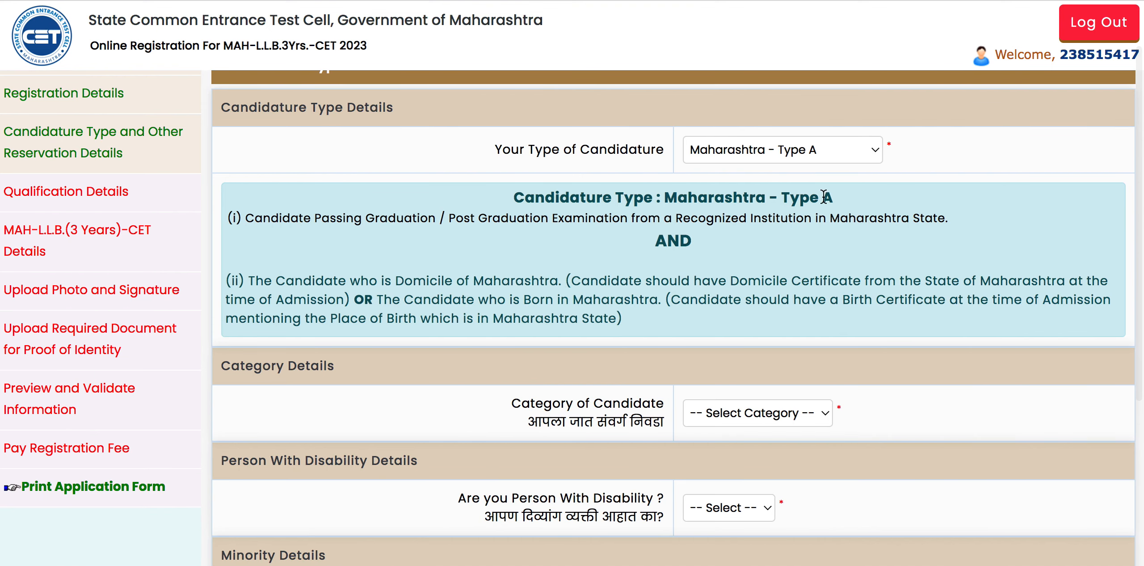
Compare the eligibility descriptions of Maharashtra Types B, C and D.
left_click(804, 152)
left_click(784, 164)
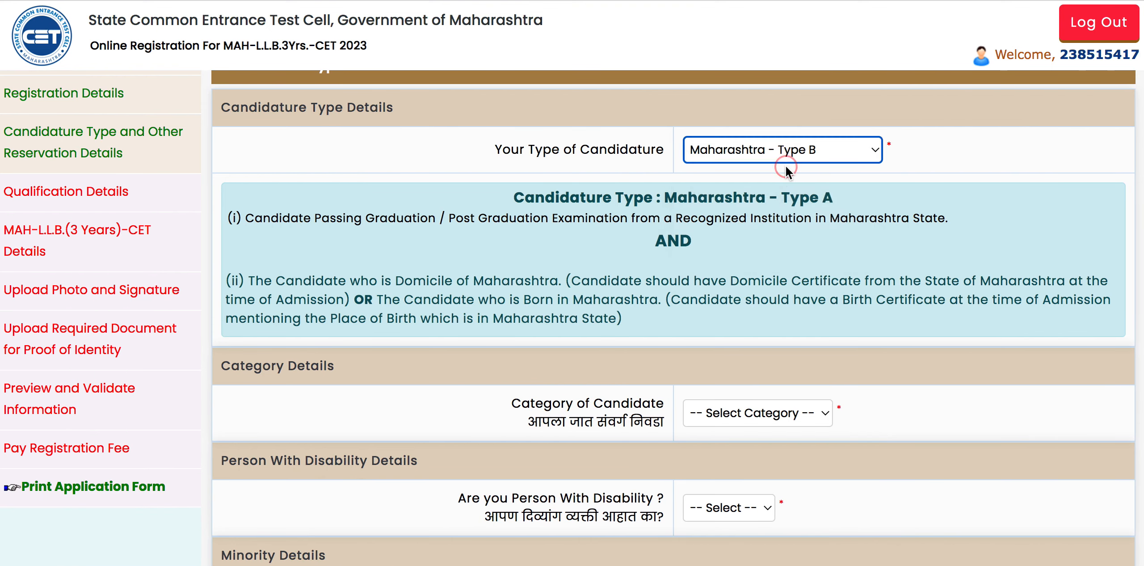
left_click(452, 295)
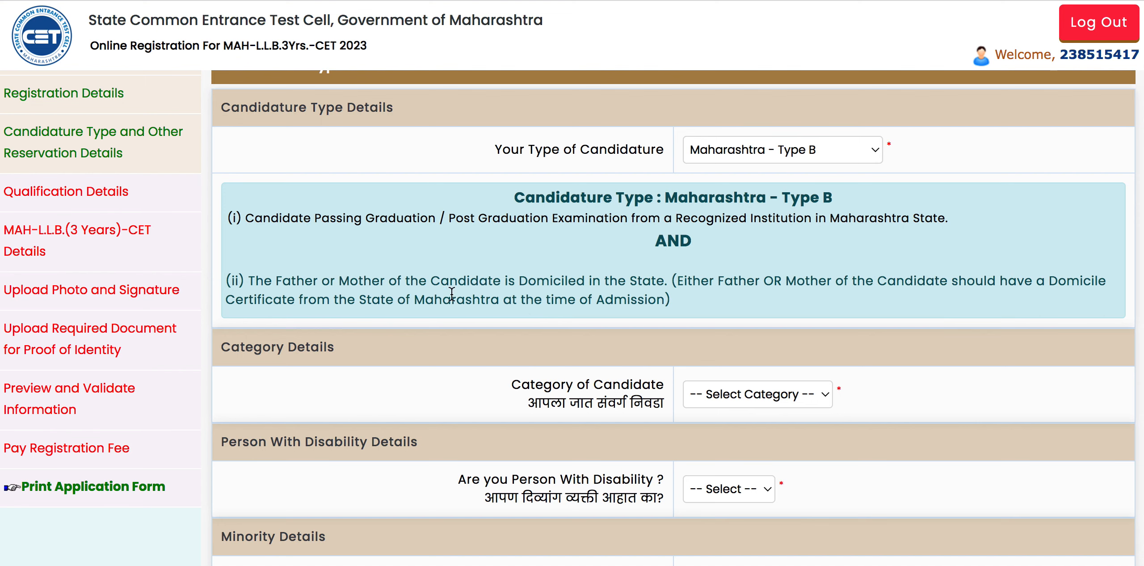
left_click(769, 153)
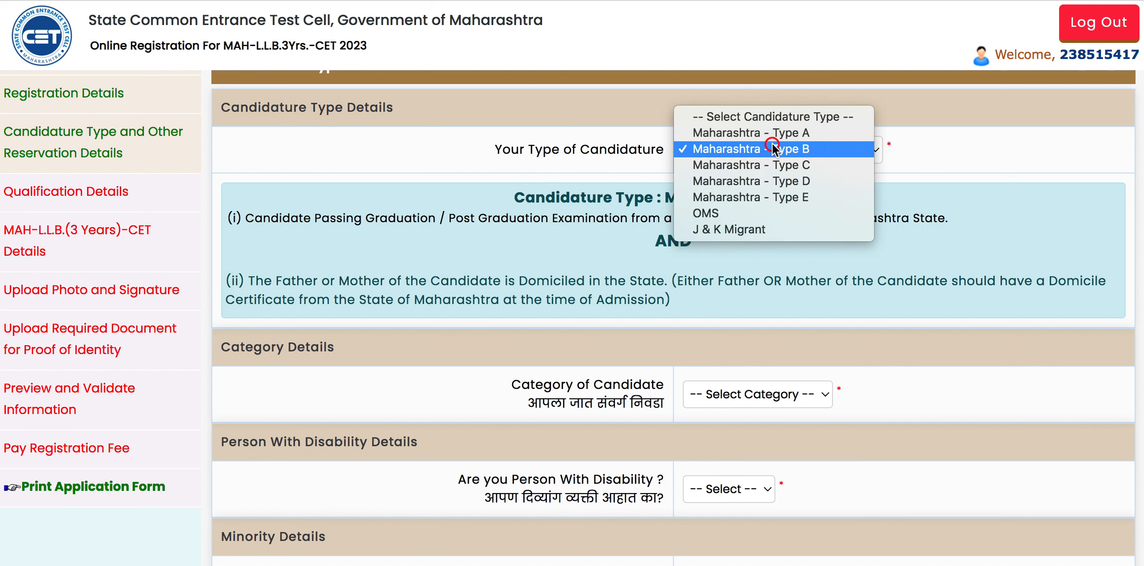
left_click(758, 161)
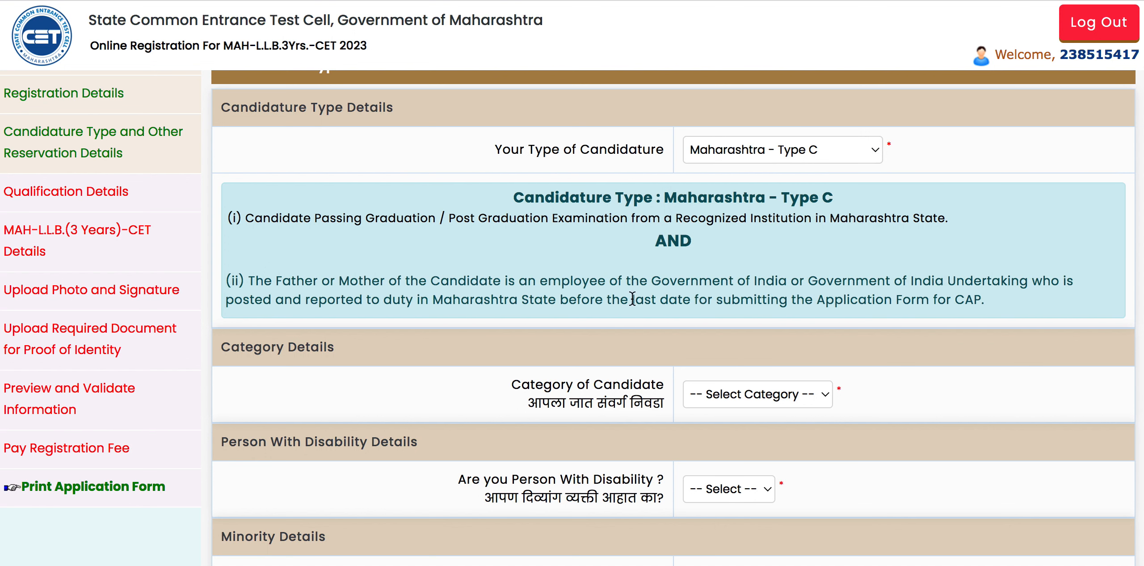
left_click_drag(655, 285, 944, 282)
left_click(500, 213)
left_click(819, 157)
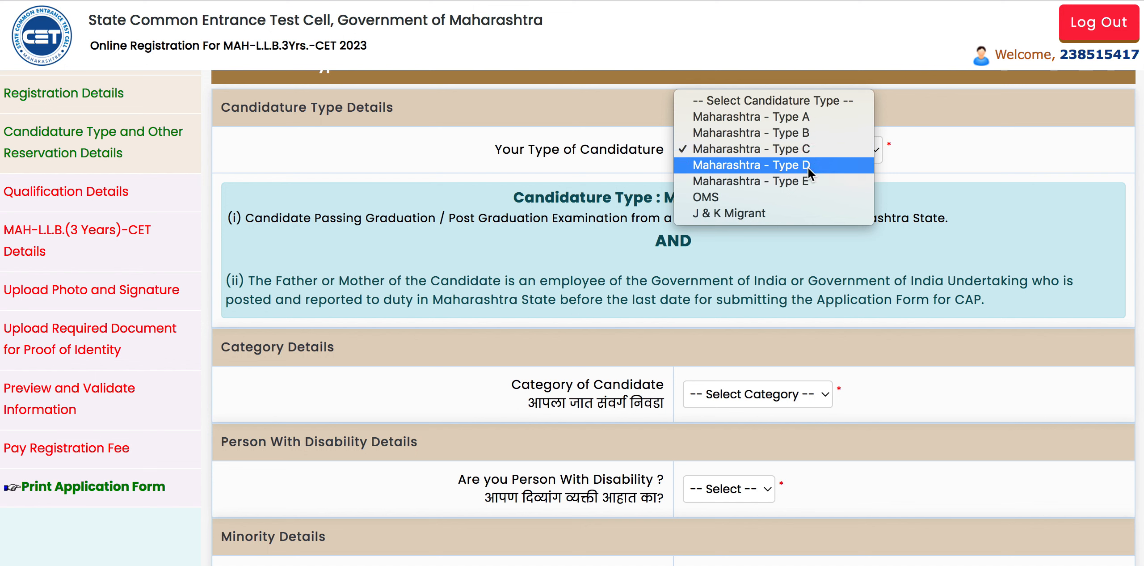
left_click(810, 170)
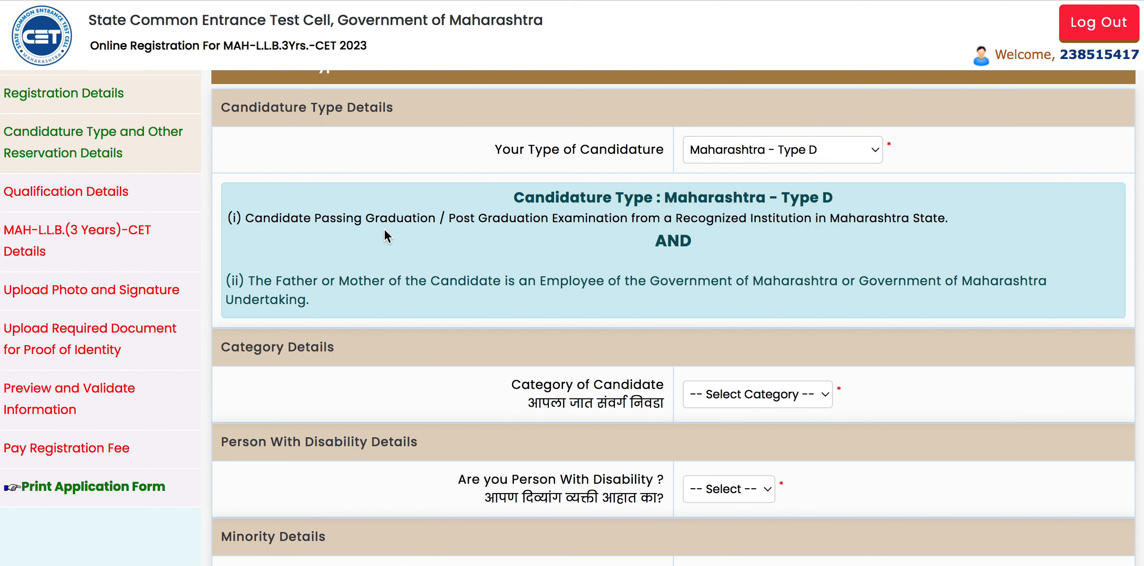
left_click_drag(361, 218, 228, 218)
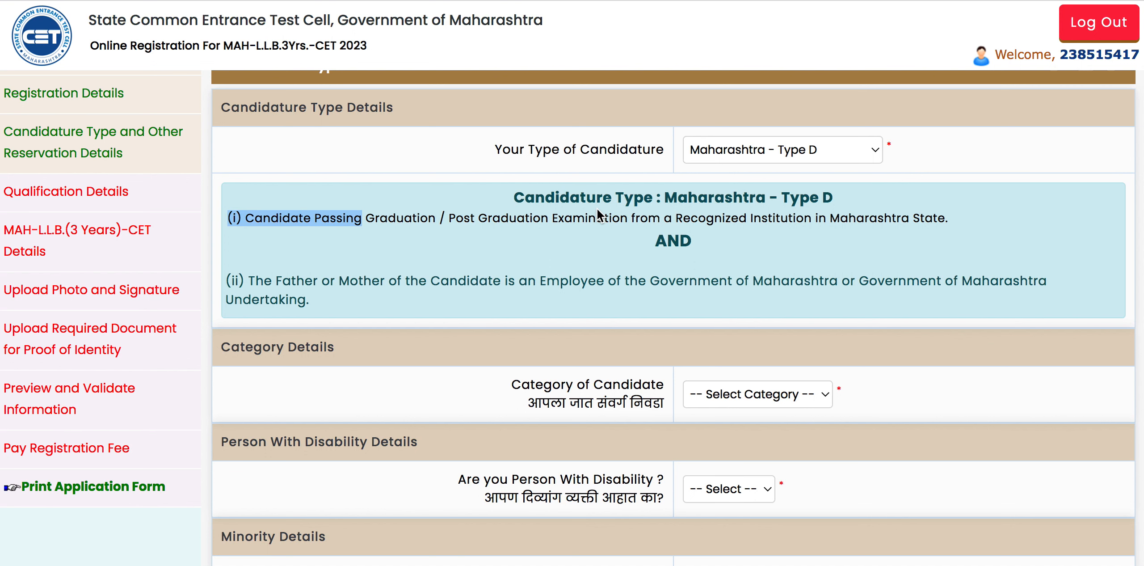
left_click(615, 215)
Check Type E, OMS and J & K Migrant, then settle on Maharashtra - Type A.
left_click(813, 149)
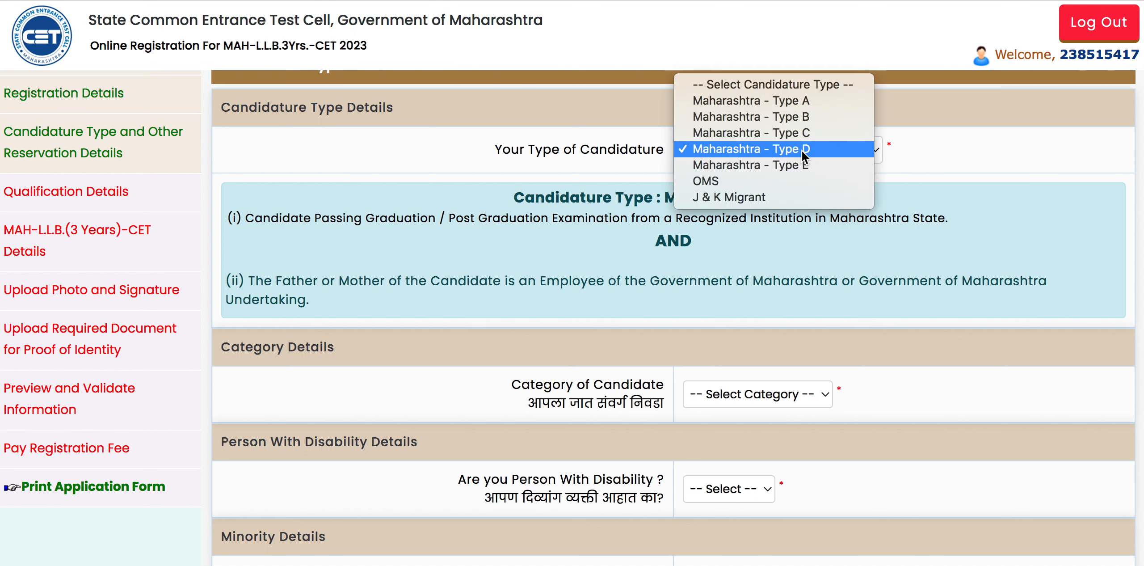
left_click(781, 164)
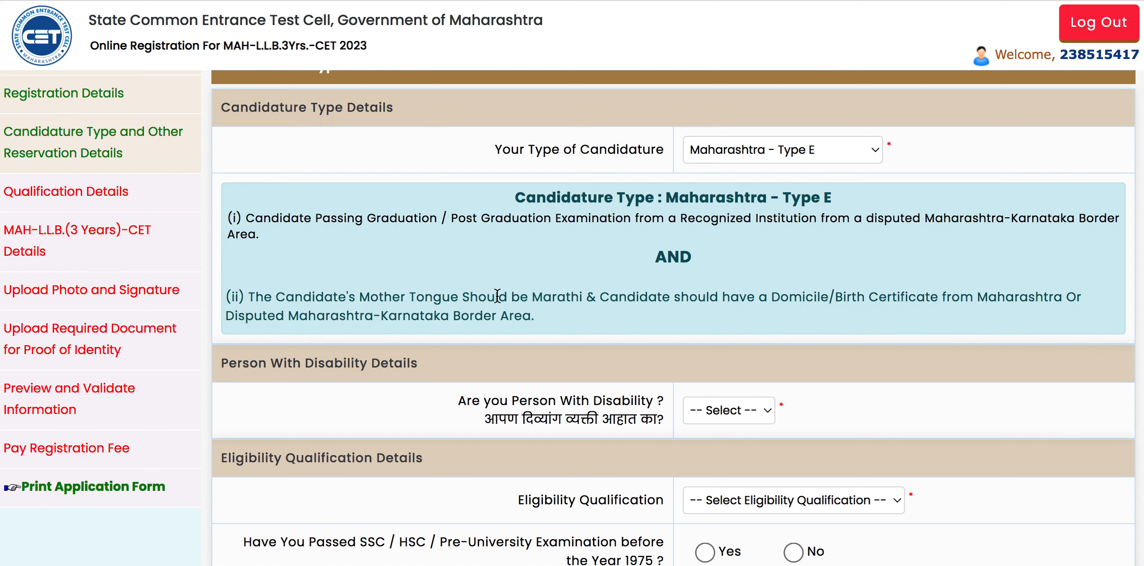
left_click(824, 157)
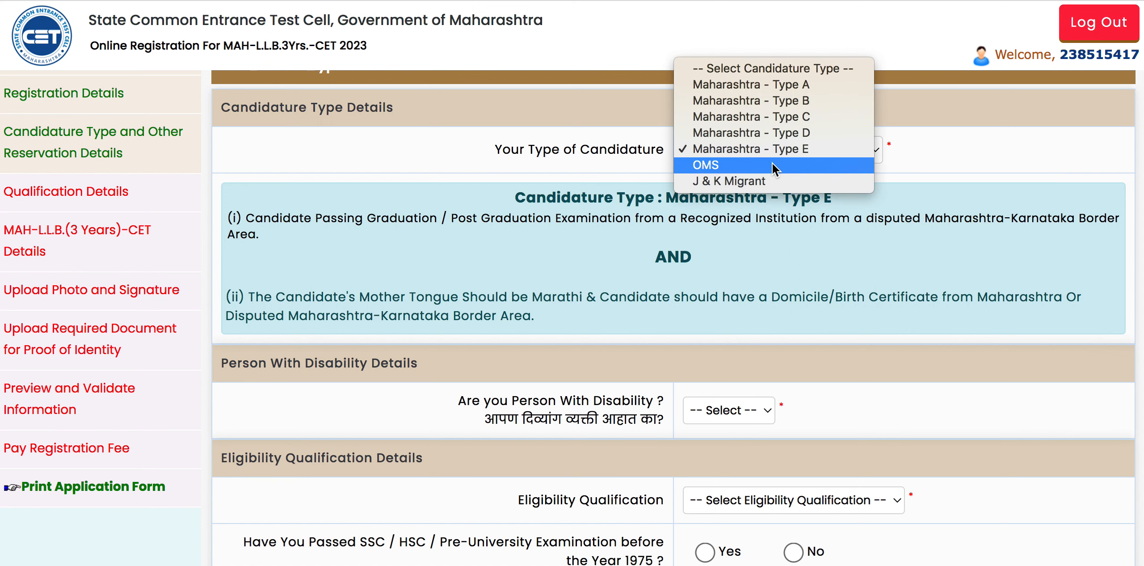
left_click(737, 163)
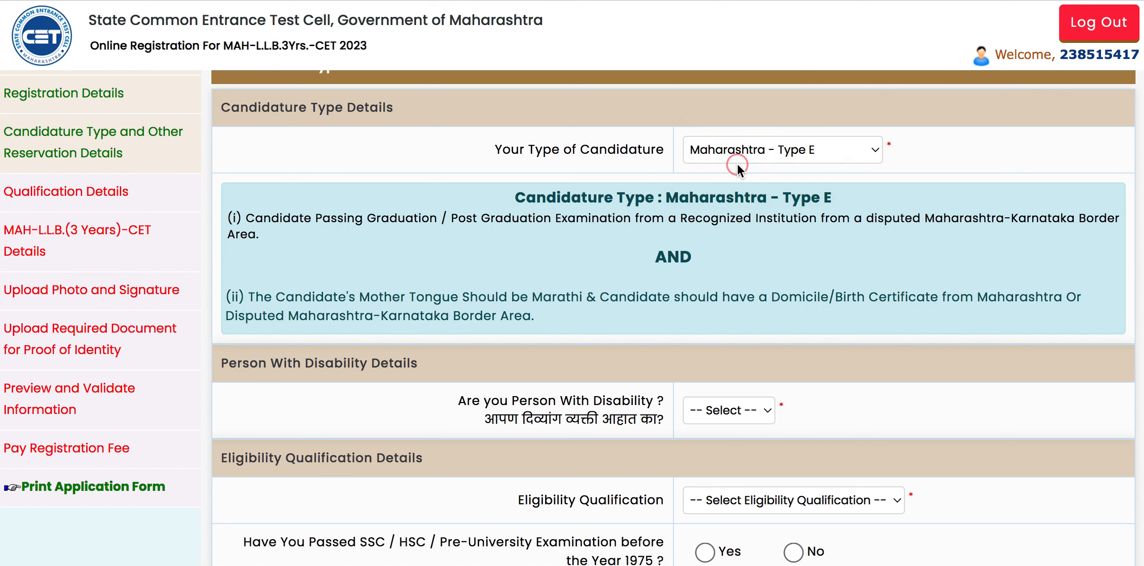
left_click(752, 151)
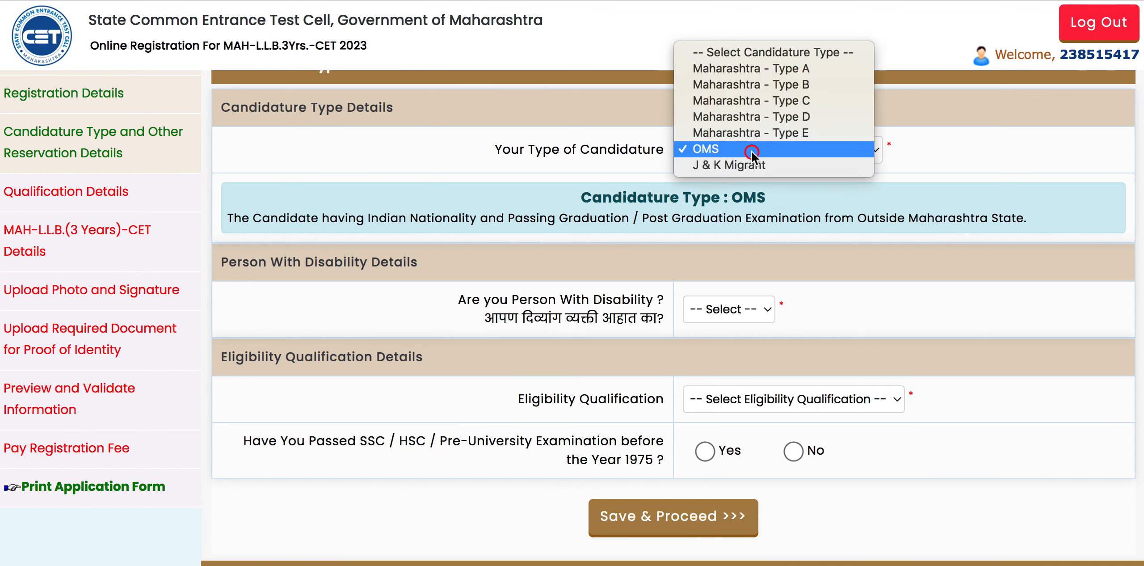
left_click(724, 147)
left_click(717, 147)
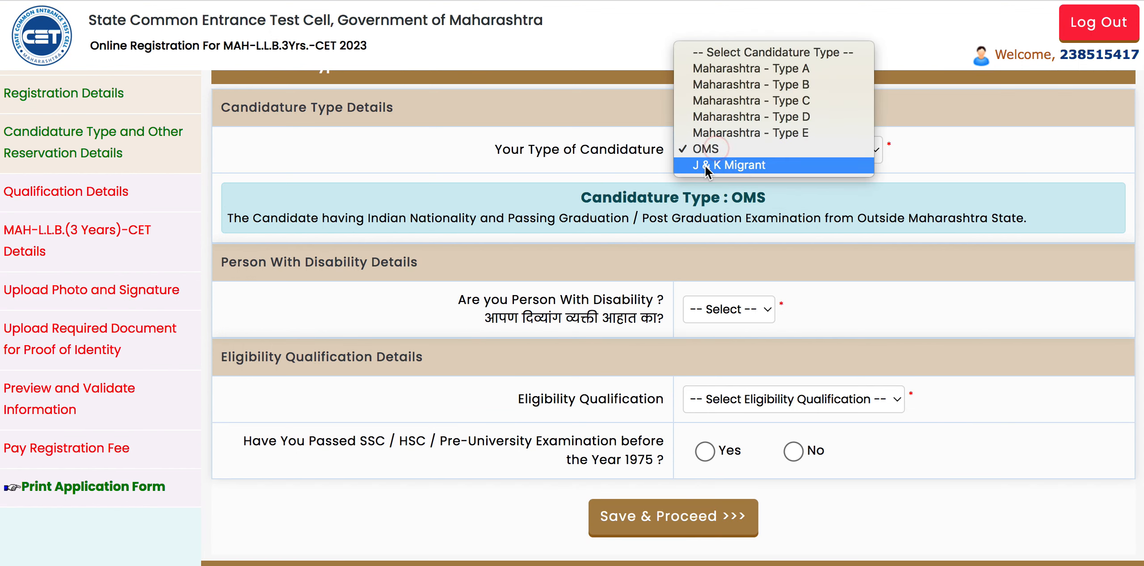
left_click(705, 164)
left_click(722, 156)
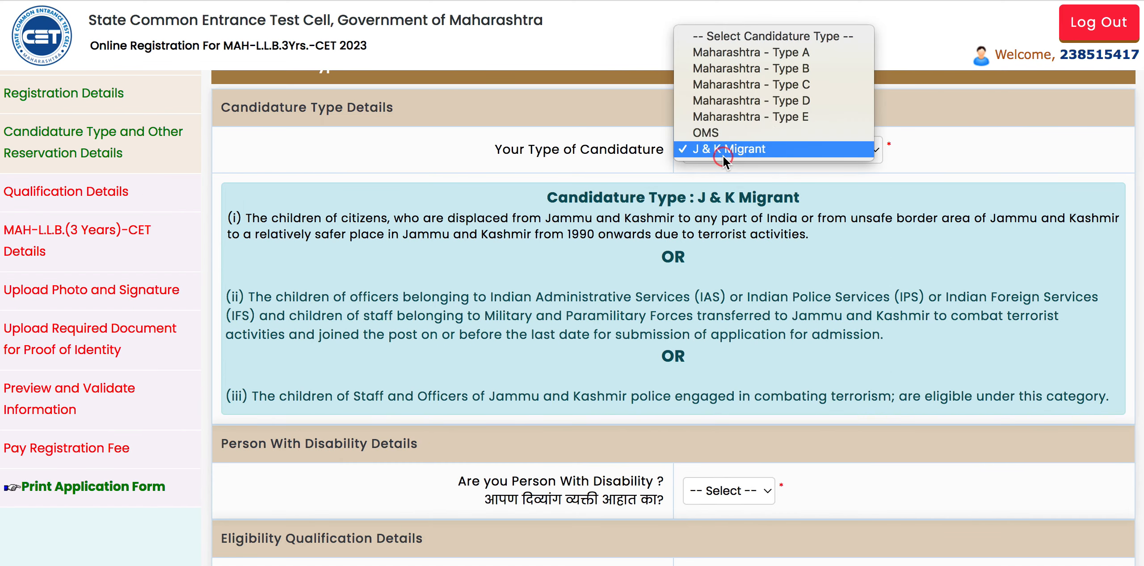
left_click(744, 52)
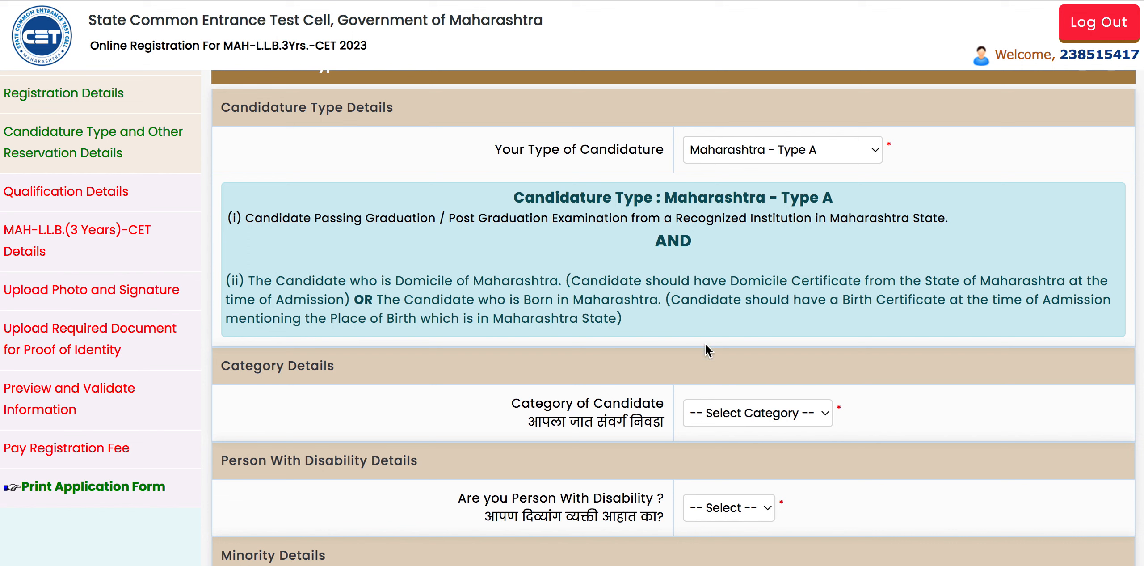
scroll(622, 274, "down", 2)
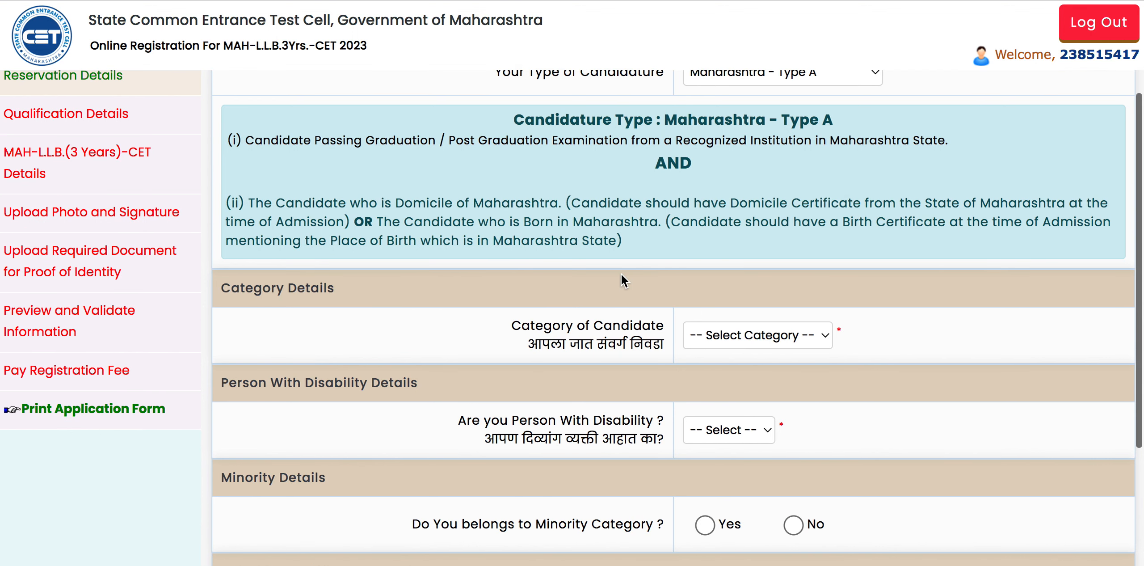
scroll(620, 274, "down", 1)
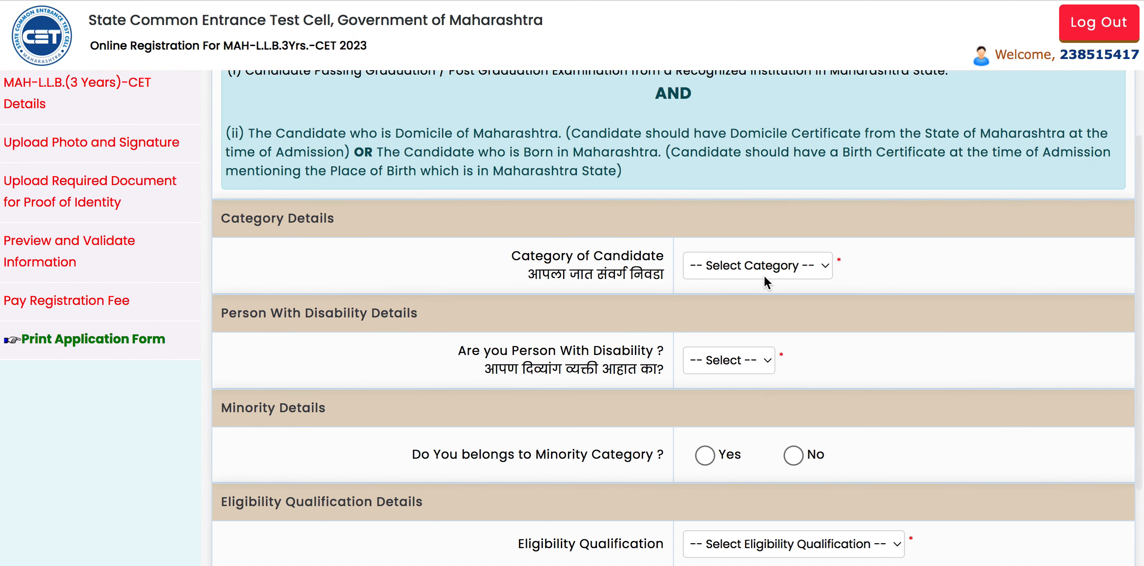
scroll(760, 269, "down", 2)
left_click(742, 211)
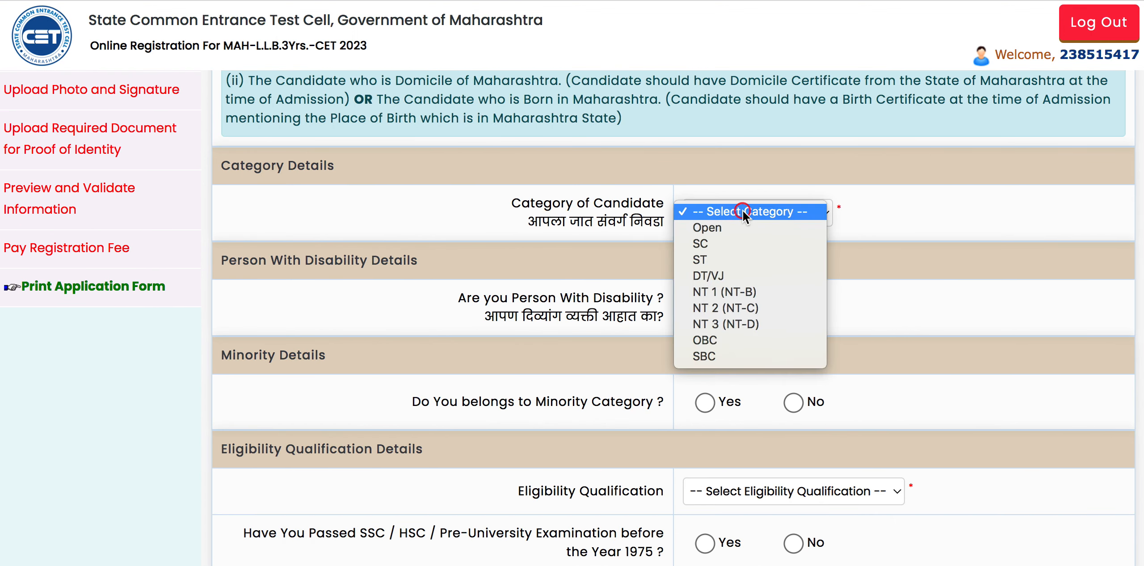
Set the candidate category to SC.
left_click(713, 243)
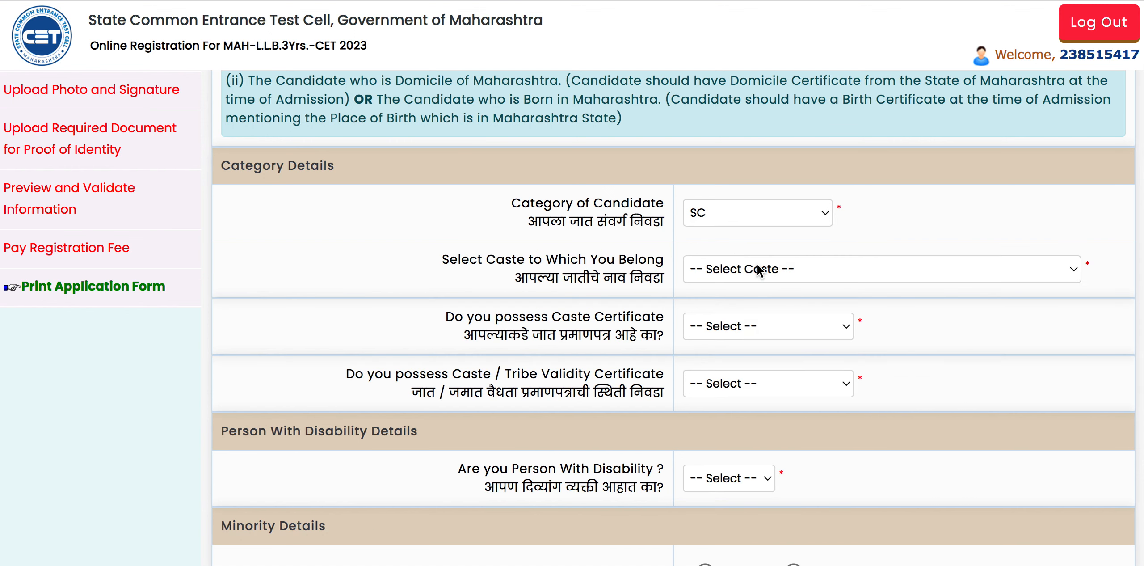
scroll(757, 263, "down", 2)
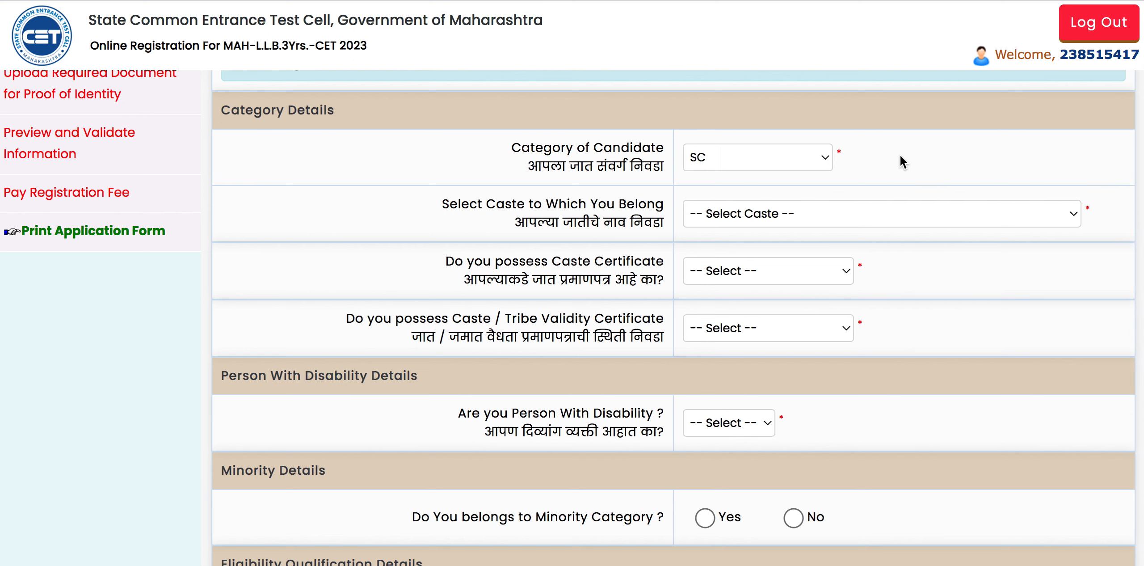
scroll(864, 177, "down", 1)
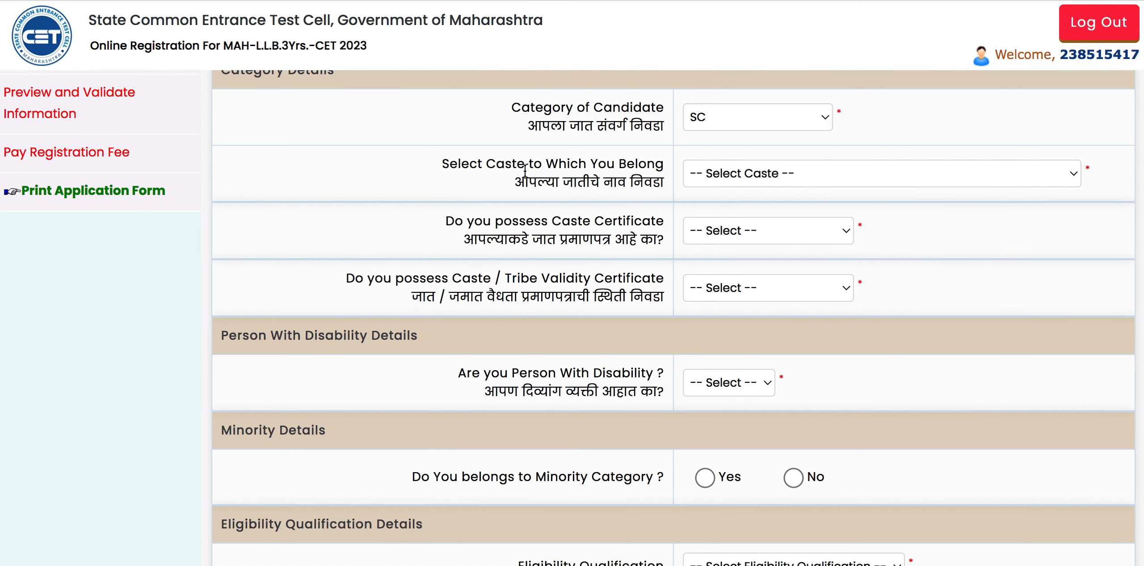
left_click(701, 173)
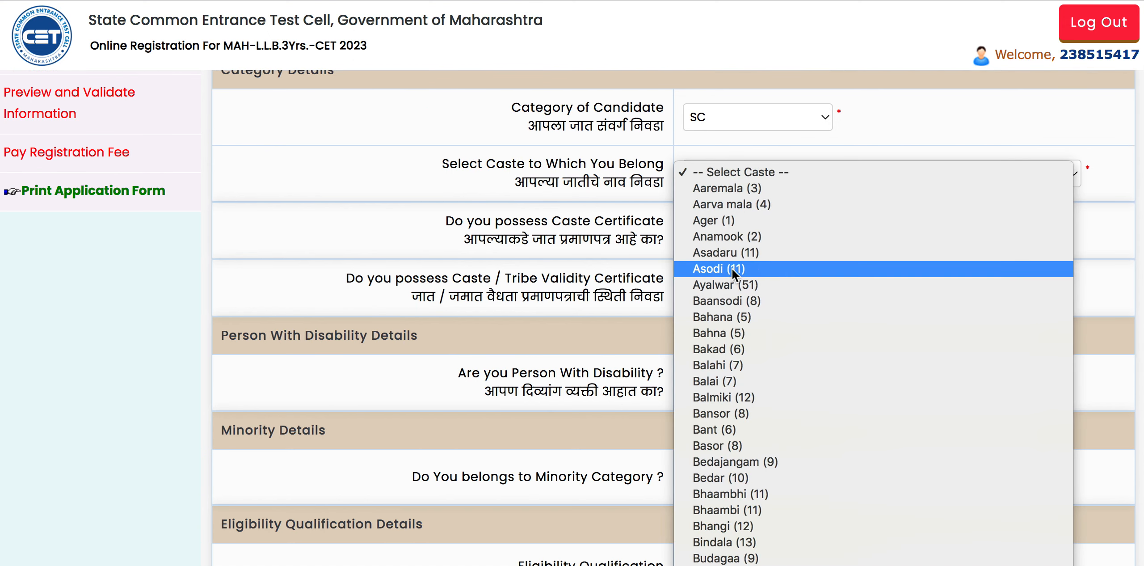
left_click(597, 238)
scroll(626, 233, "down", 3)
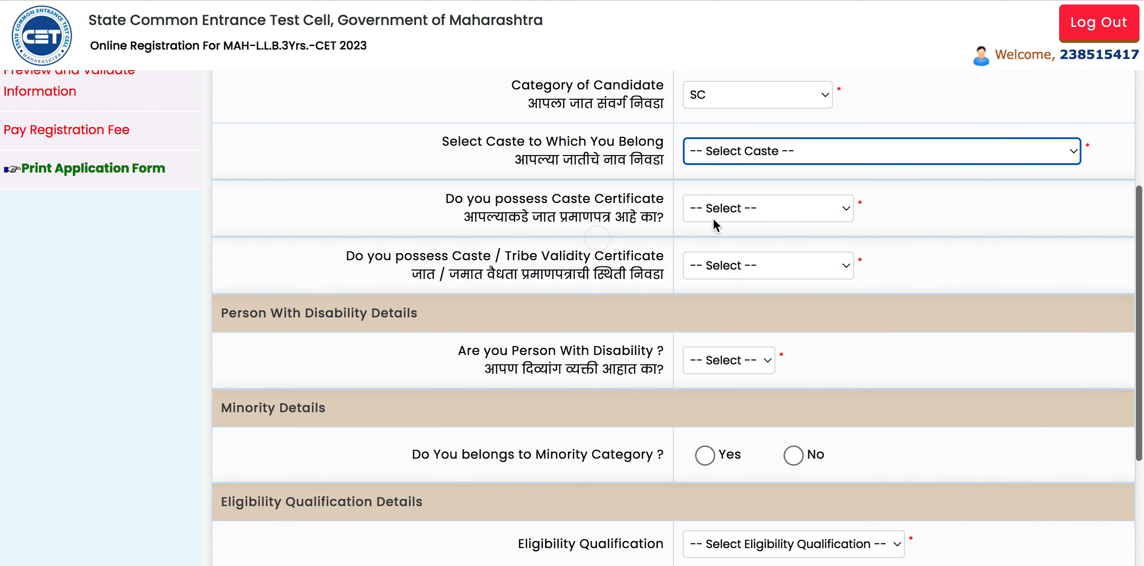
Answer Not Applied to the caste certificate question.
left_click(732, 132)
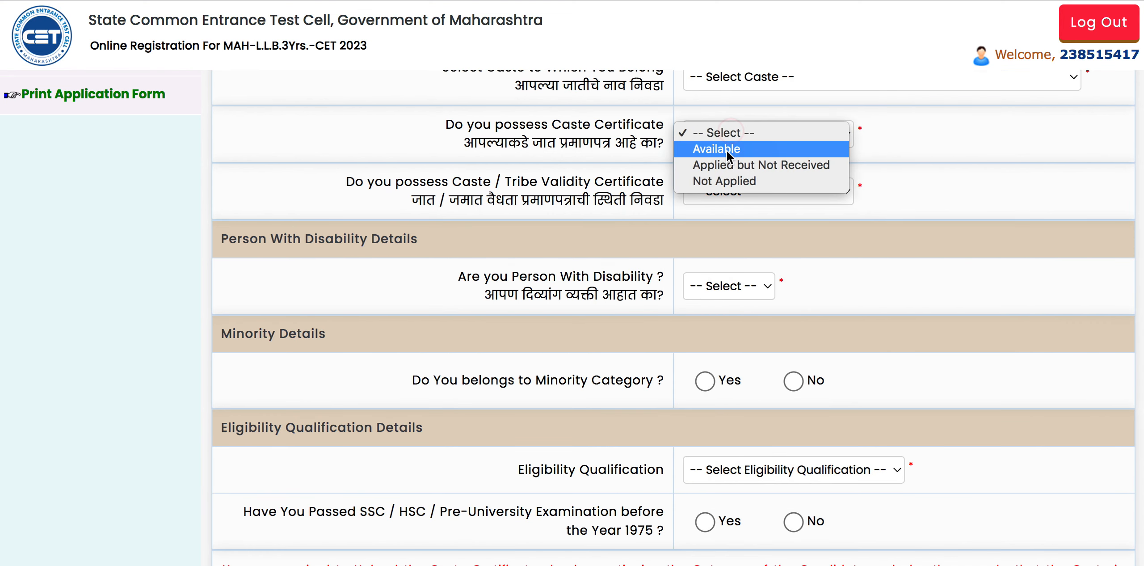
left_click(722, 150)
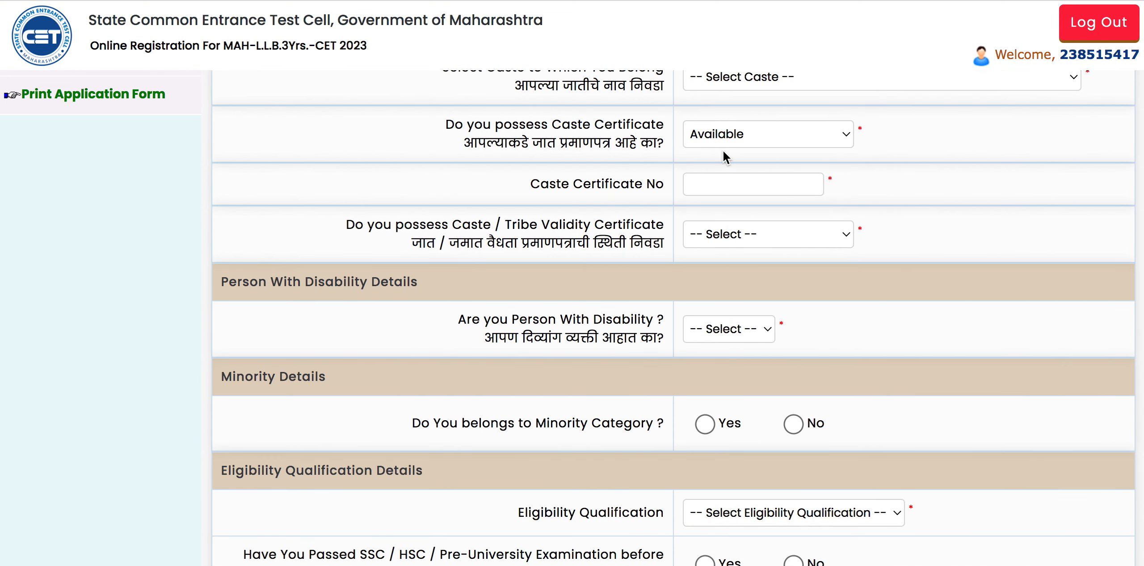
left_click(689, 188)
left_click(724, 136)
left_click(735, 147)
left_click(723, 184)
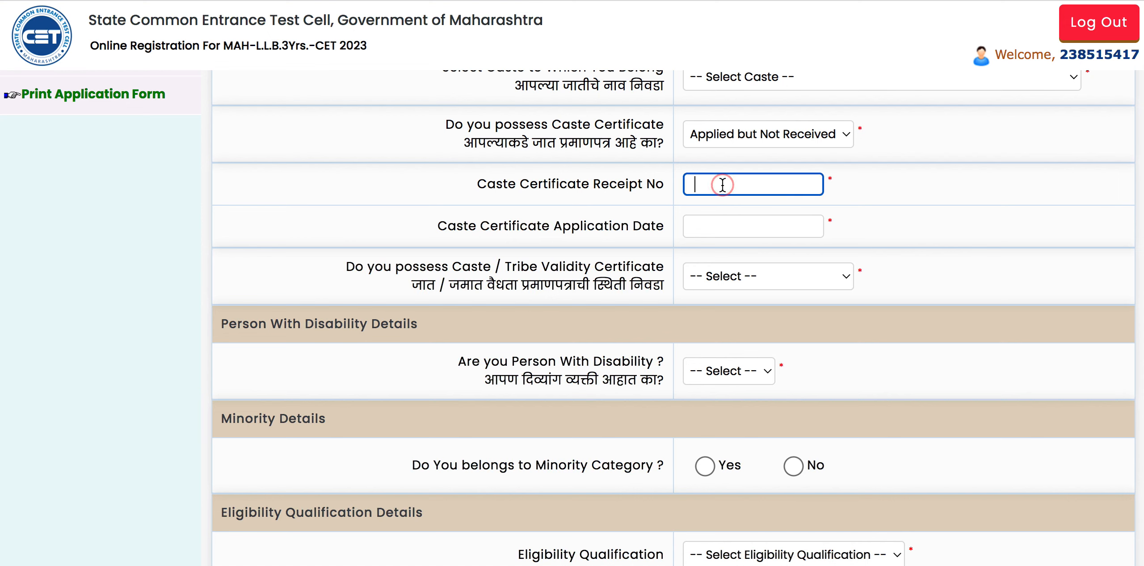
left_click(712, 222)
left_click(732, 170)
left_click(729, 138)
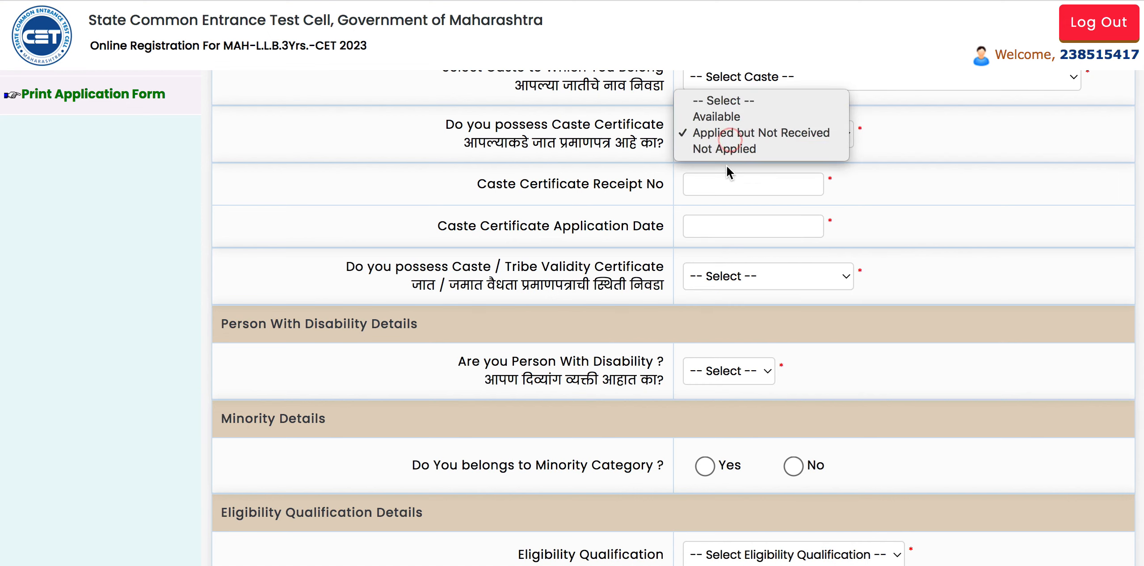
left_click(729, 151)
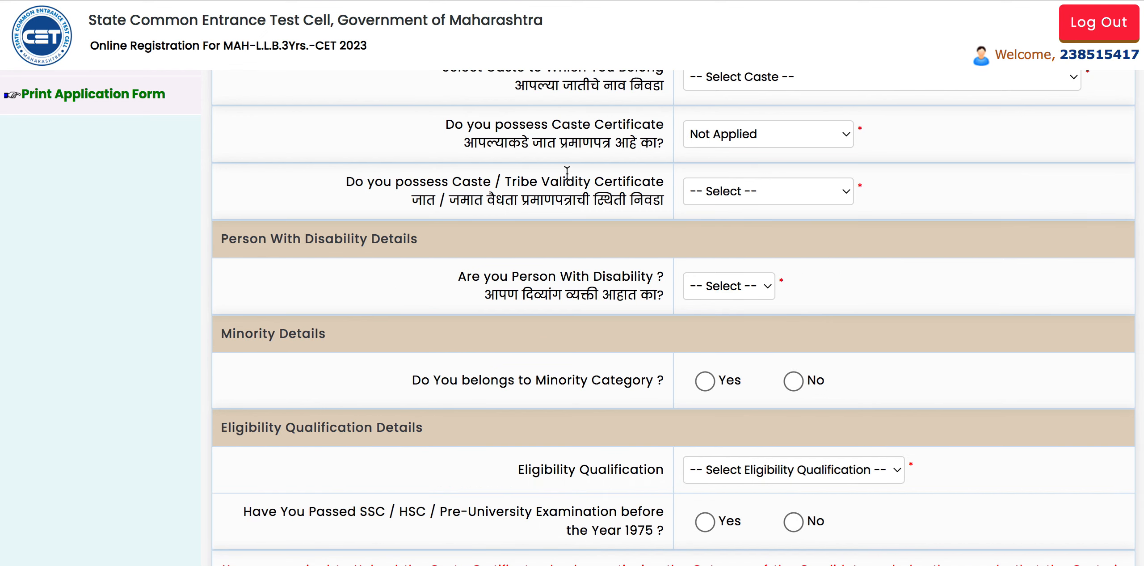
Answer Not Applied to the caste/tribe validity certificate question.
left_click(736, 178)
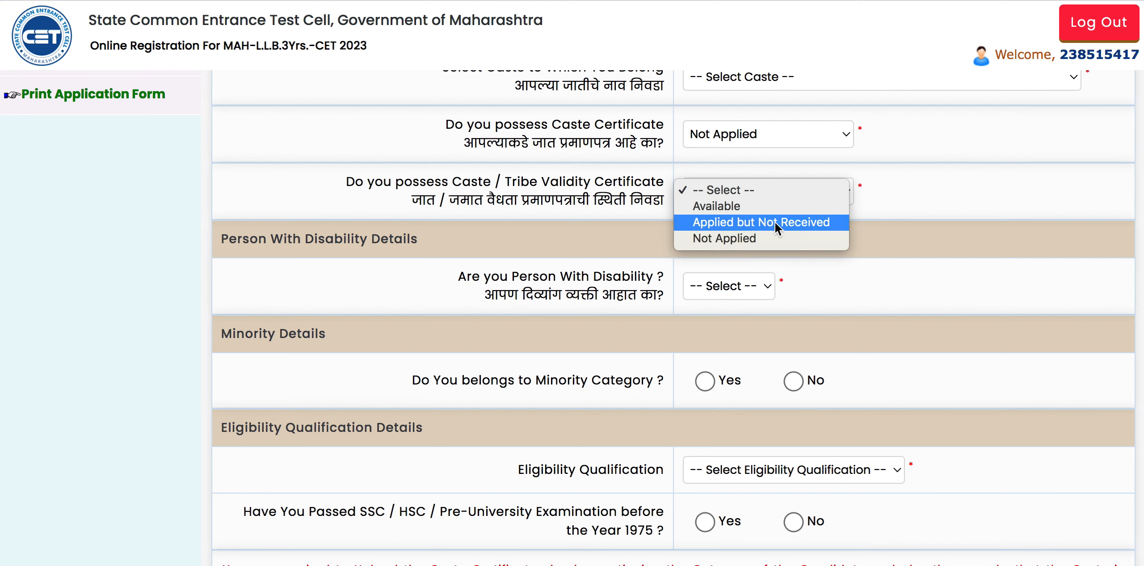
left_click(778, 239)
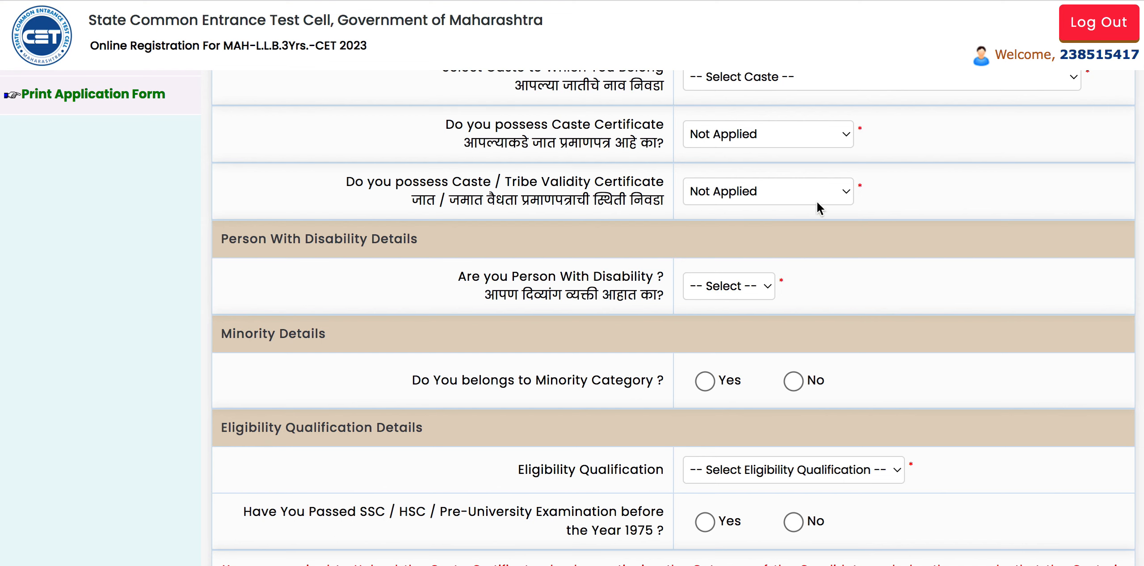
scroll(818, 230, "up", 2)
scroll(818, 233, "down", 4)
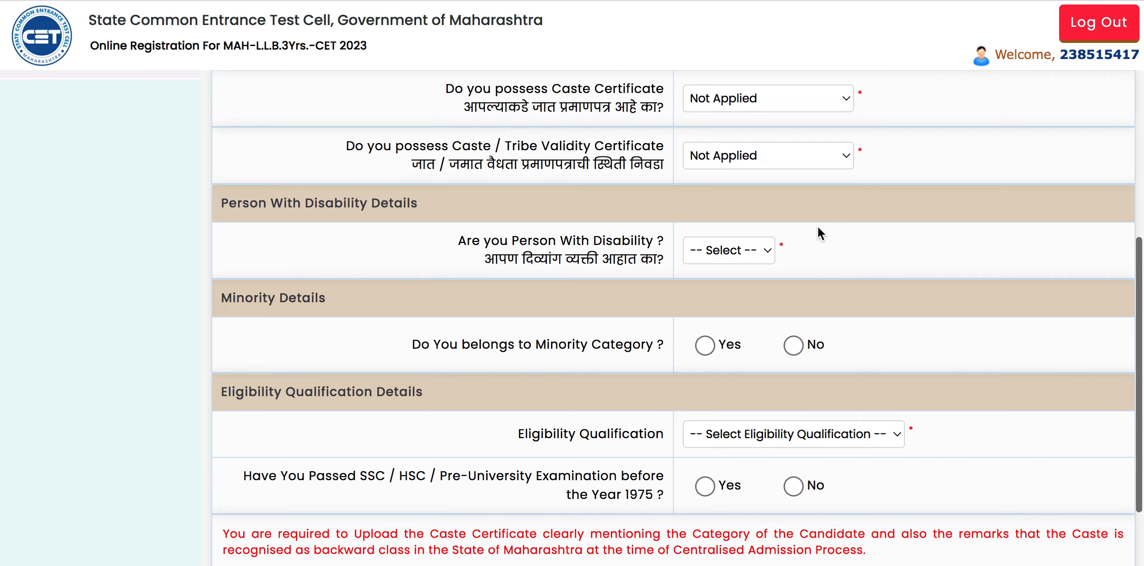
scroll(740, 172, "up", 3)
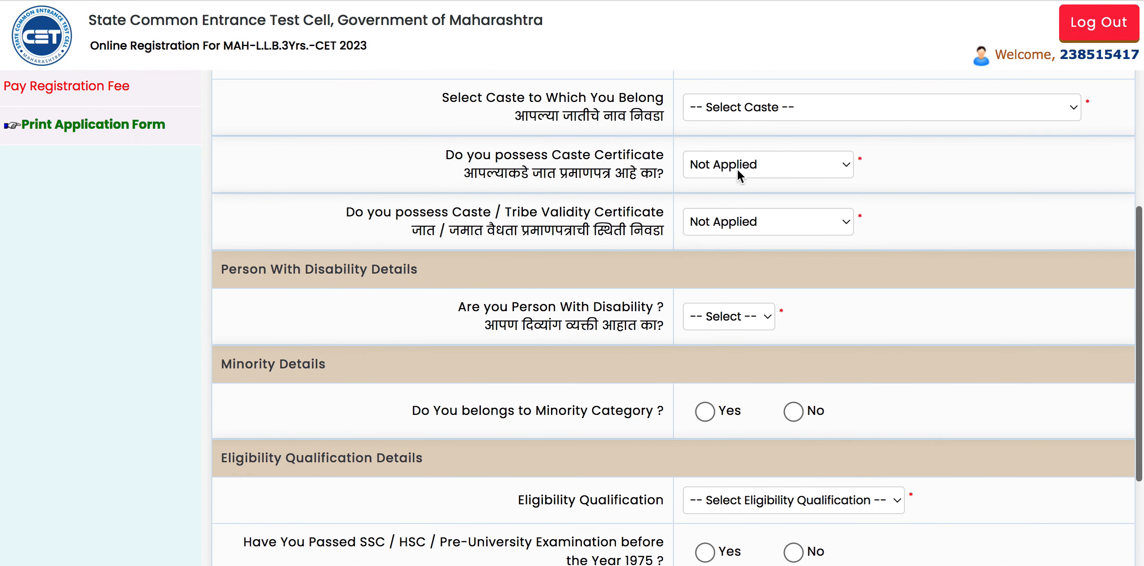
scroll(762, 109, "up", 2)
left_click(746, 133)
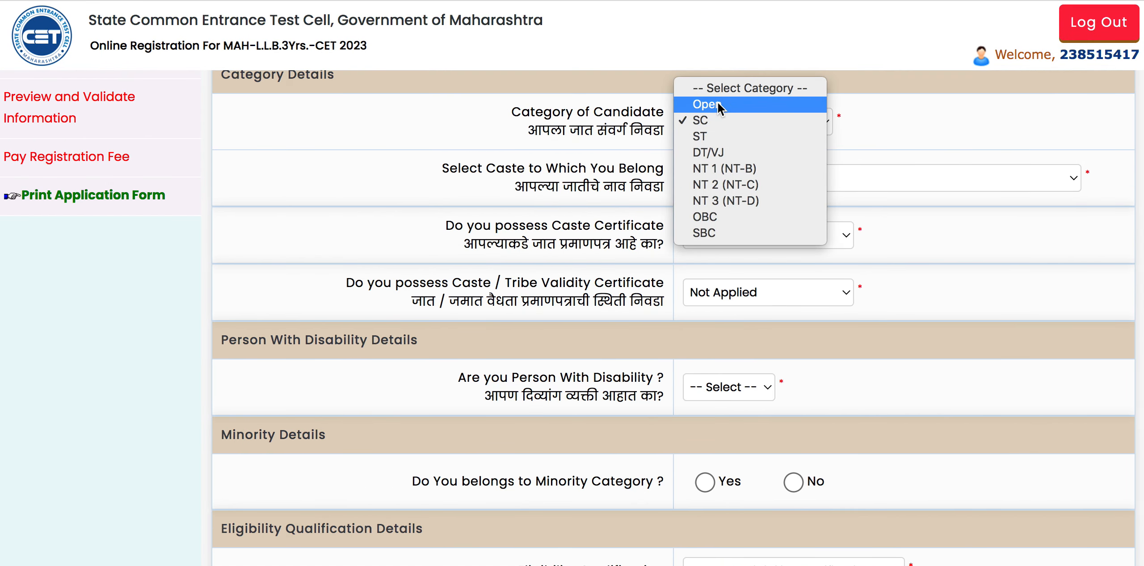
Switch the category to Open and enter 'test' as the caste name.
left_click(717, 103)
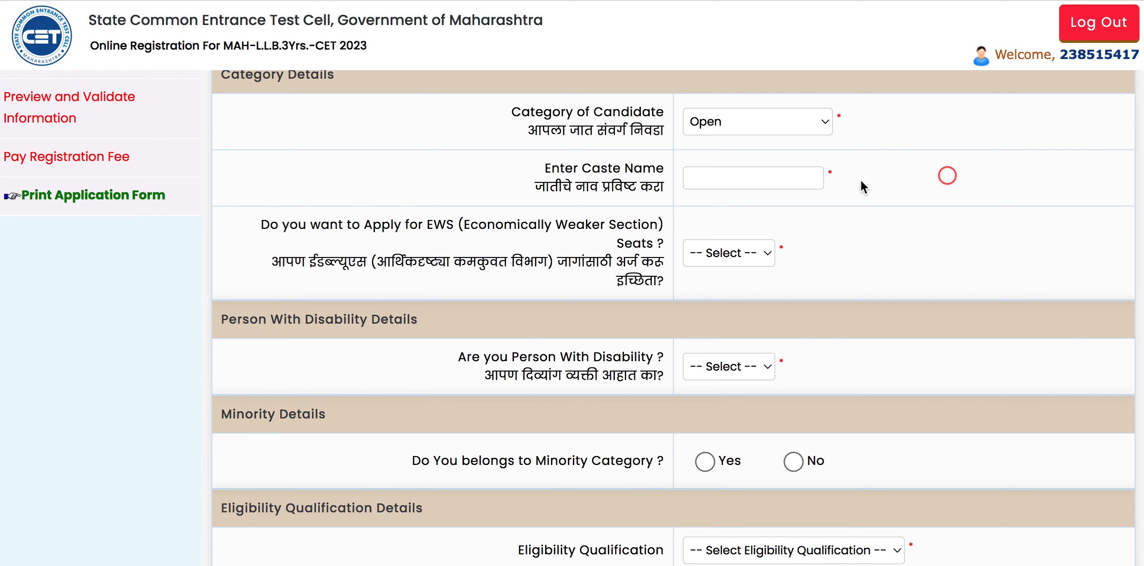
left_click(762, 175)
left_click(739, 148)
left_click(707, 176)
type("etes")
key("BackSpace")
key("BackSpace")
key("BackSpace")
key("BackSpace")
type("test")
key("Tab")
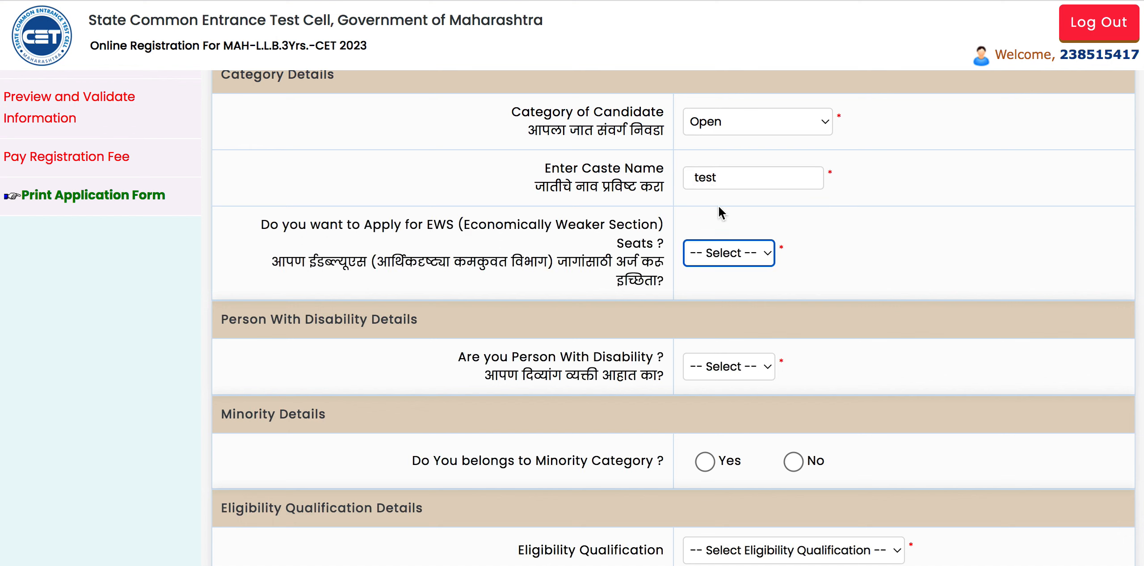
left_click(712, 247)
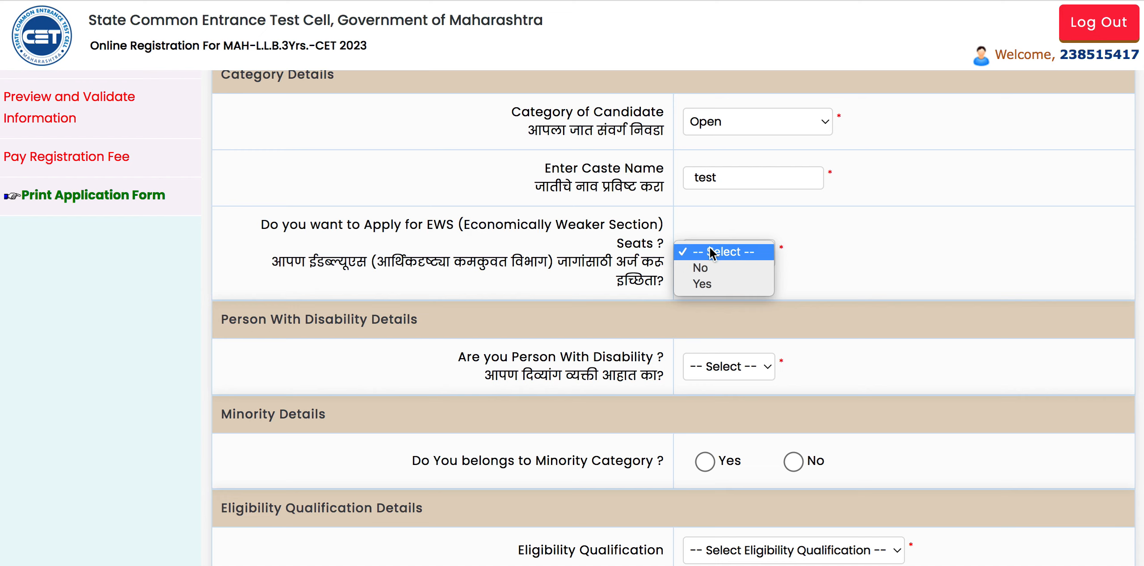
Answer No to applying for EWS seats.
left_click(706, 282)
left_click(714, 254)
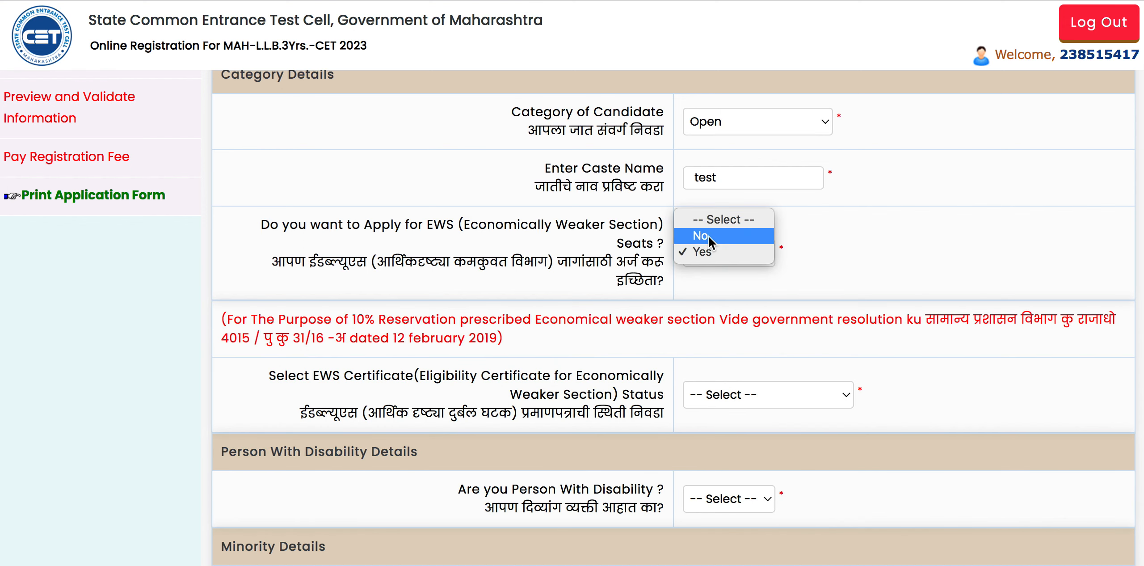
left_click(708, 236)
Answer No to the Person With Disability question.
scroll(688, 277, "down", 3)
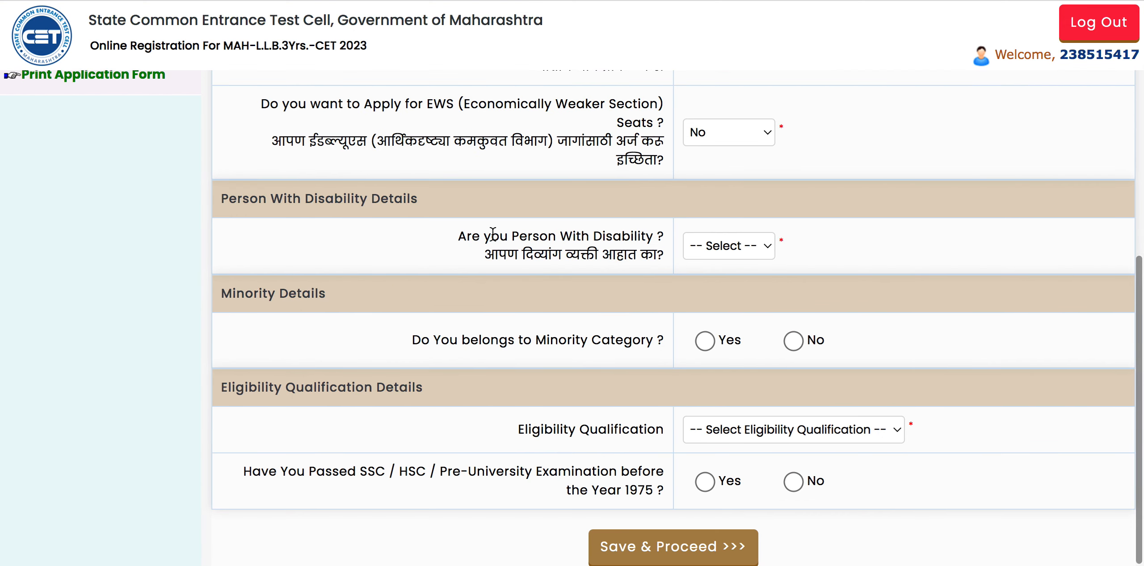
left_click(718, 245)
left_click(716, 261)
left_click(715, 244)
left_click(707, 261)
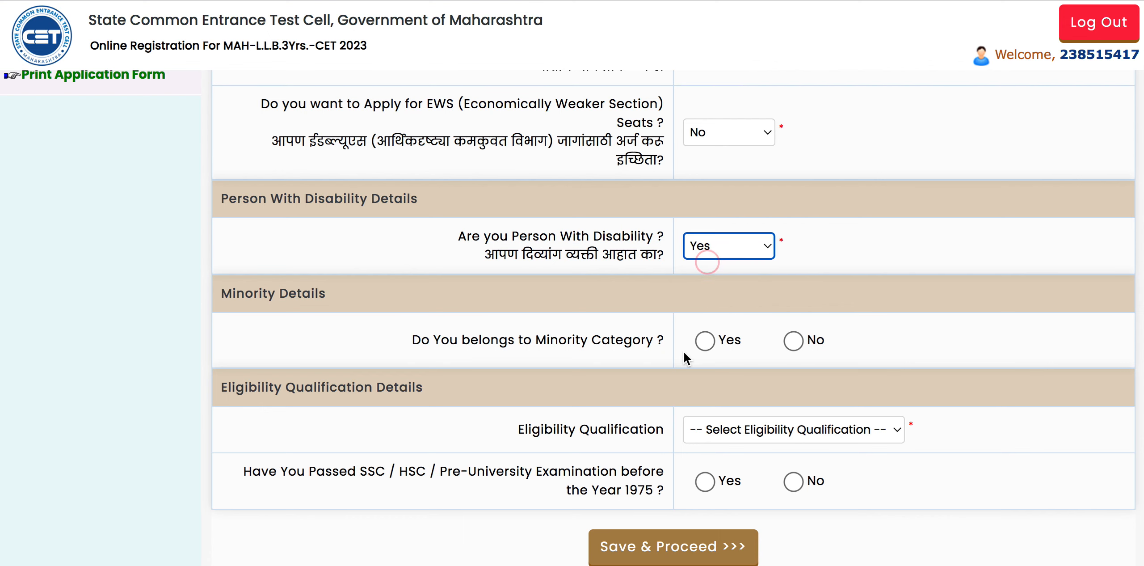
scroll(716, 313, "down", 1)
left_click(730, 284)
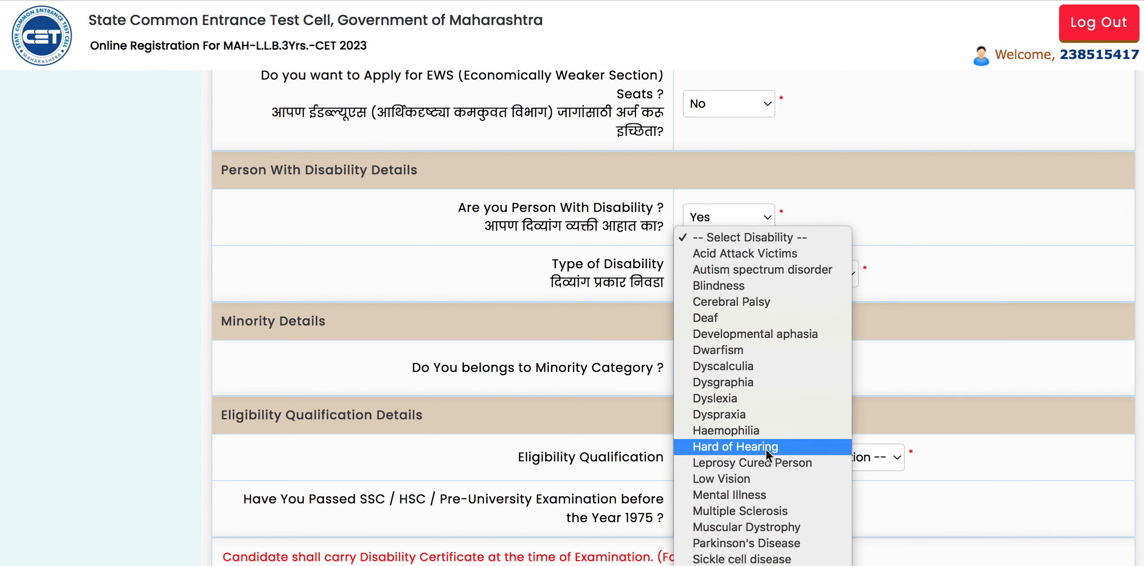
left_click(849, 204)
left_click(760, 211)
left_click(715, 200)
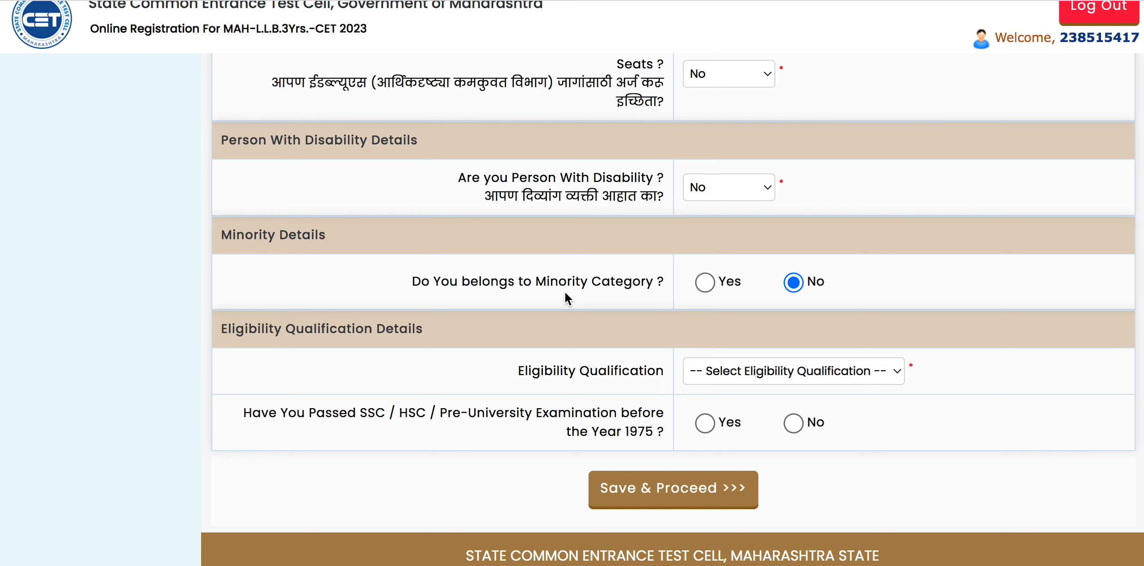
left_click(713, 286)
scroll(576, 286, "down", 1)
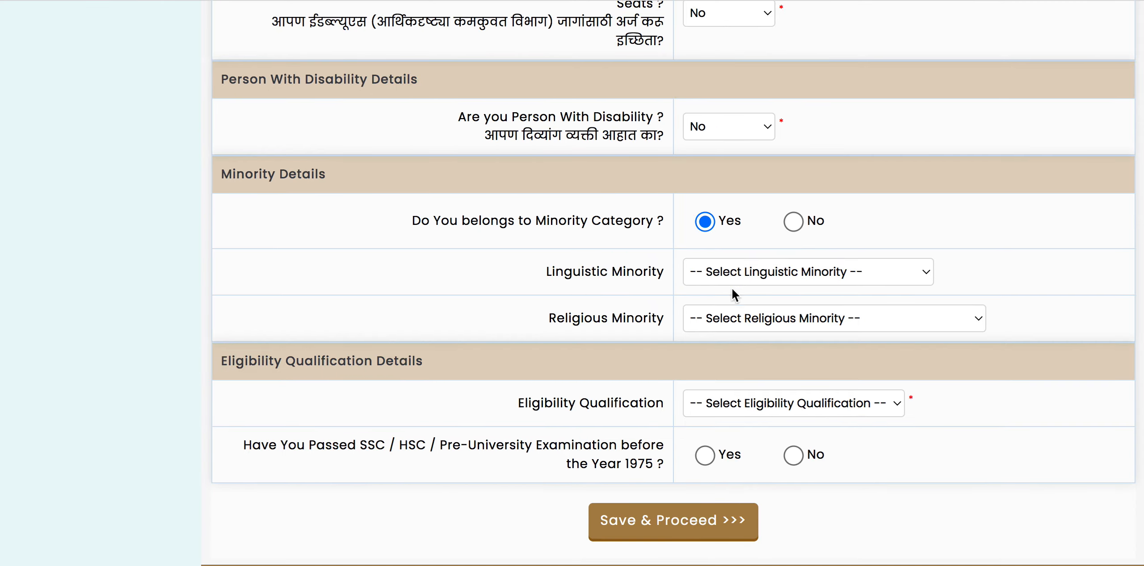
left_click(704, 305)
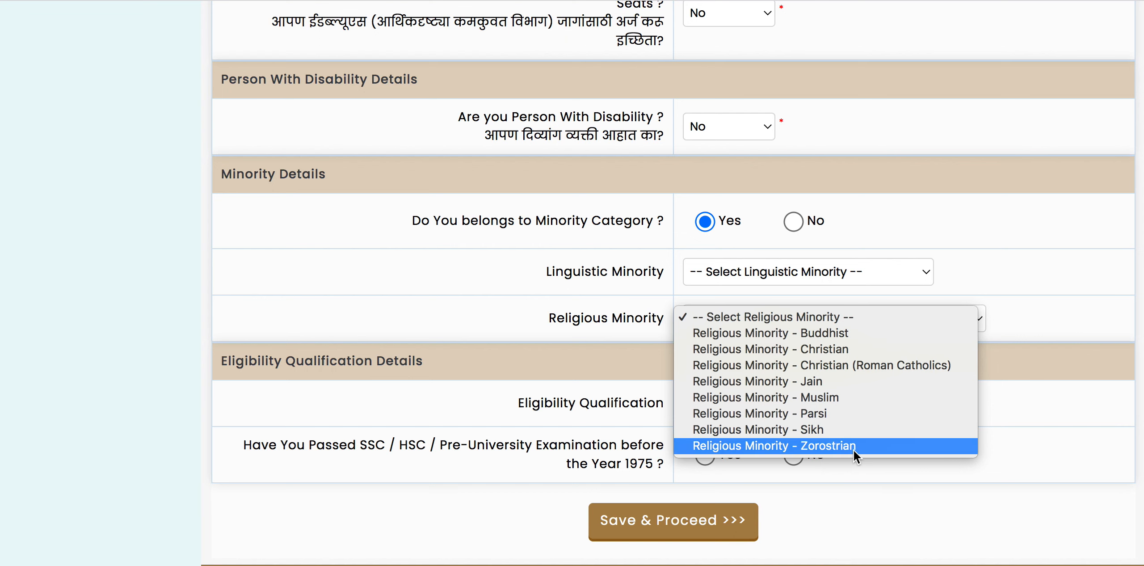
left_click(818, 317)
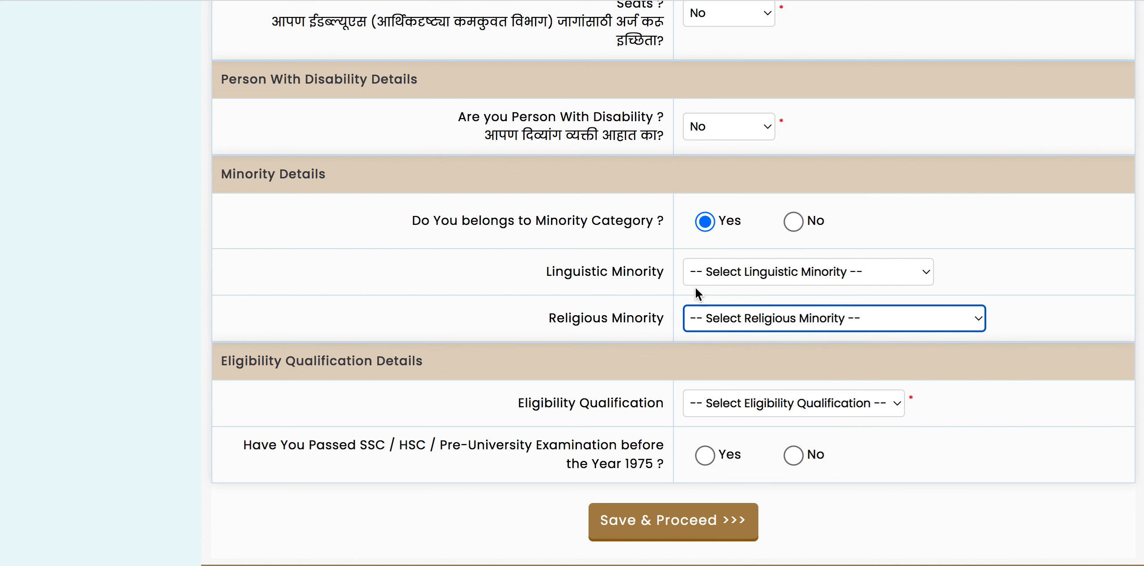
left_click(729, 277)
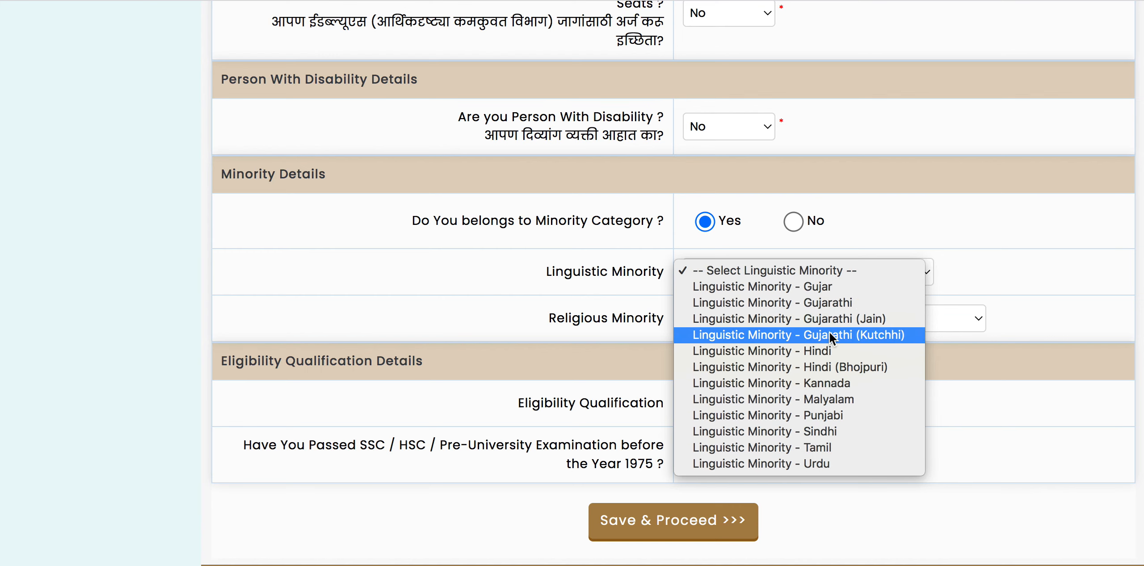
left_click(852, 240)
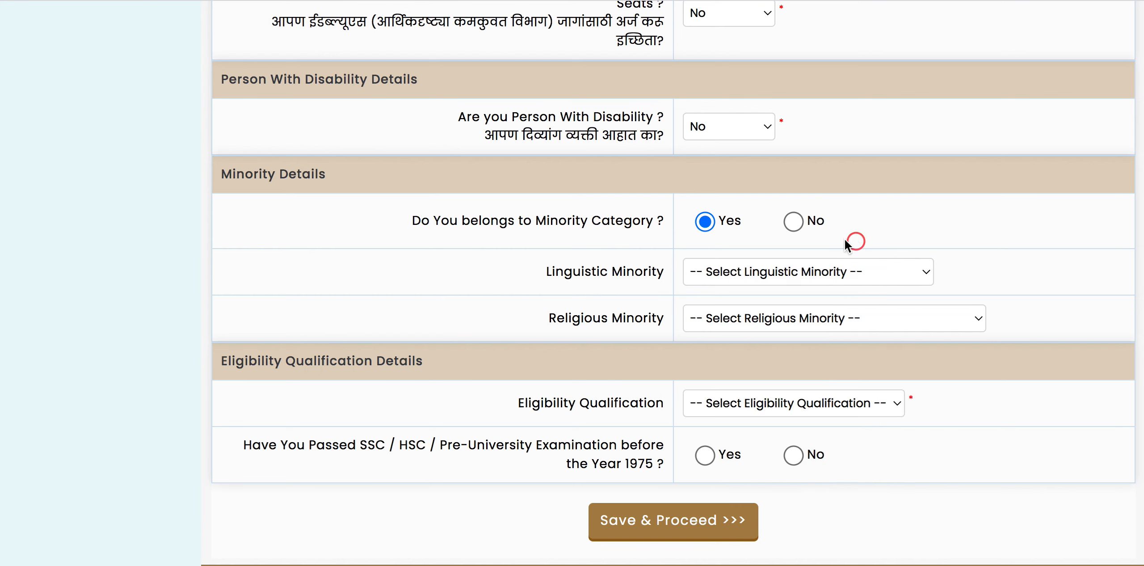
left_click(791, 233)
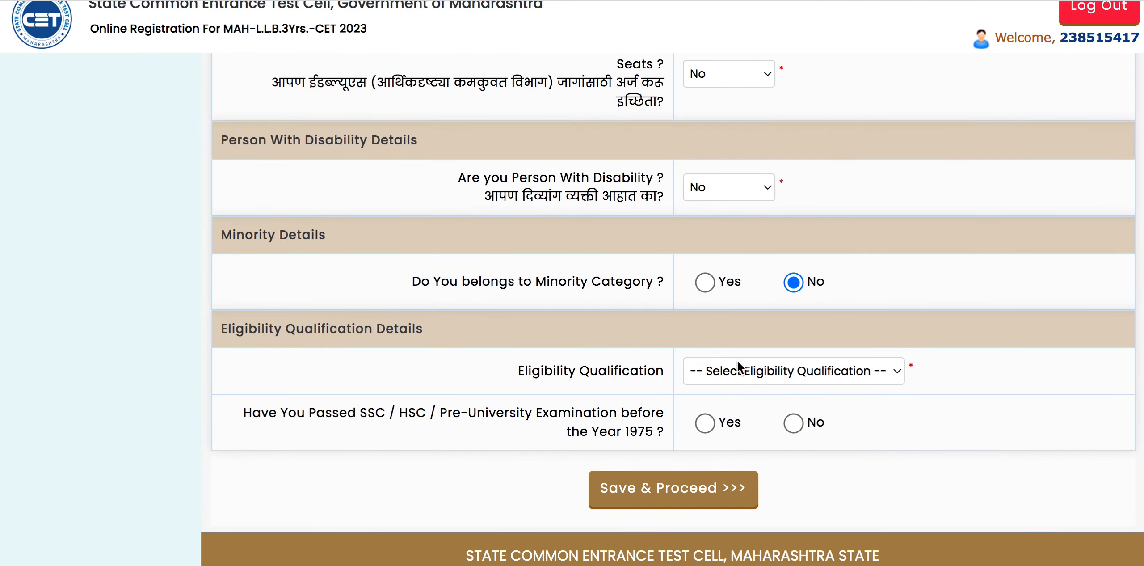
Pick an eligibility qualification and answer No to passing SSC/HSC before 1975.
left_click(737, 370)
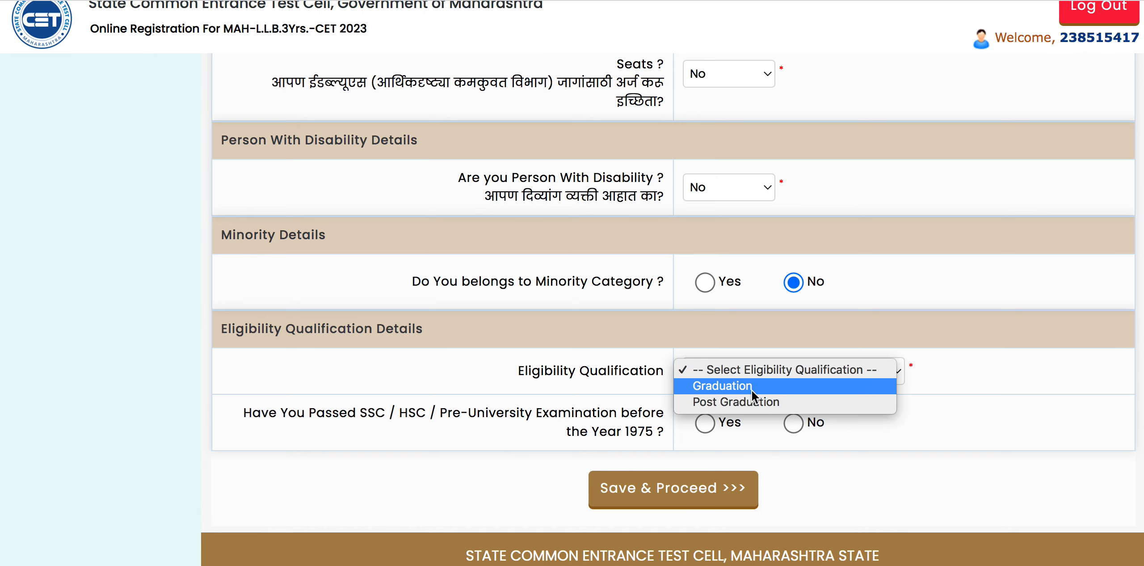
left_click(748, 387)
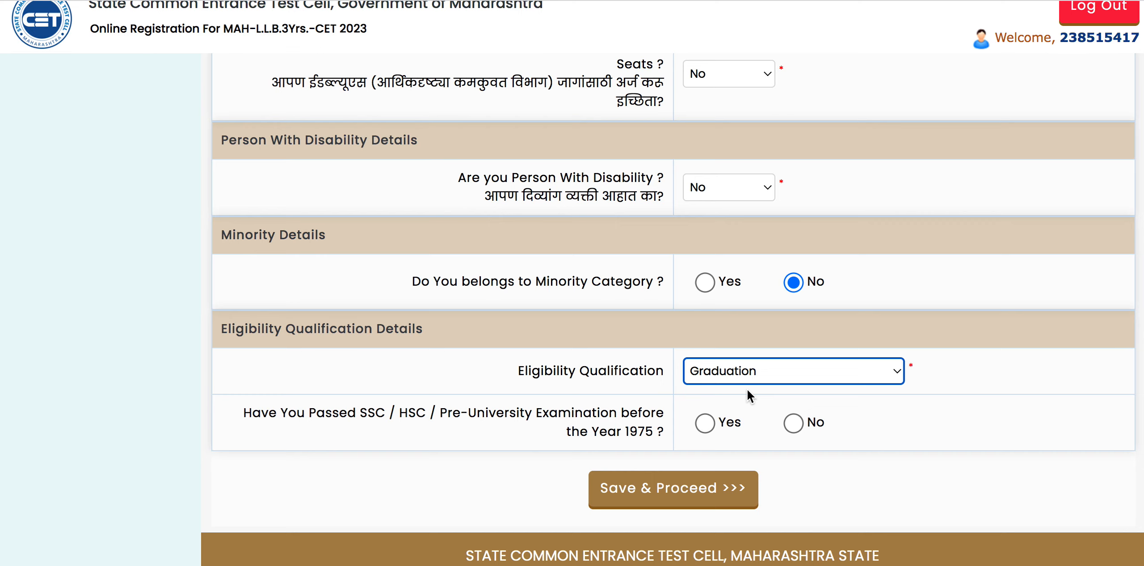
left_click(747, 372)
left_click(731, 386)
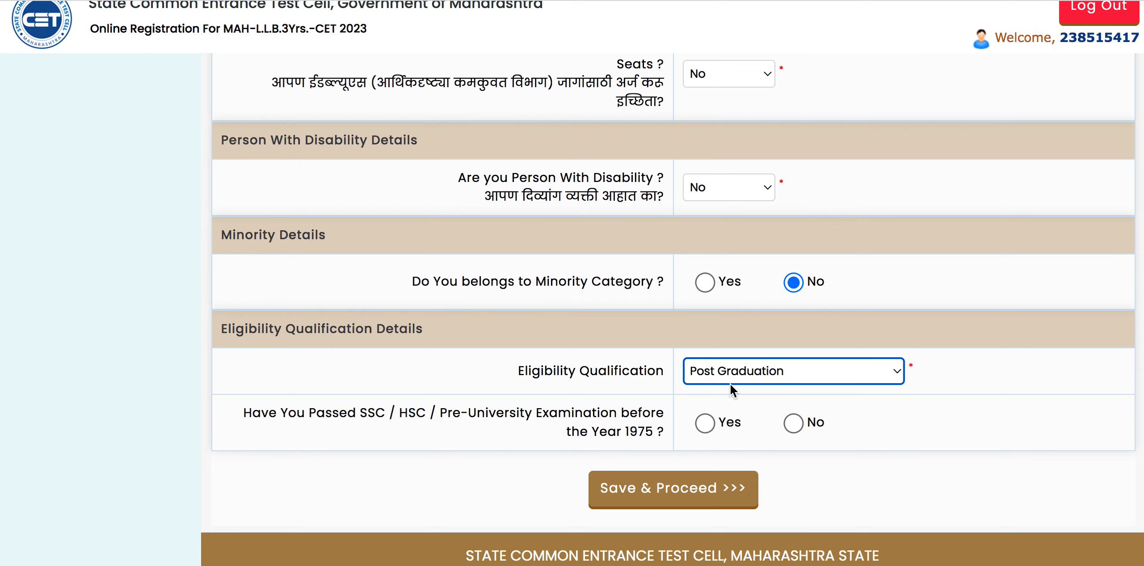
left_click(714, 421)
left_click(792, 425)
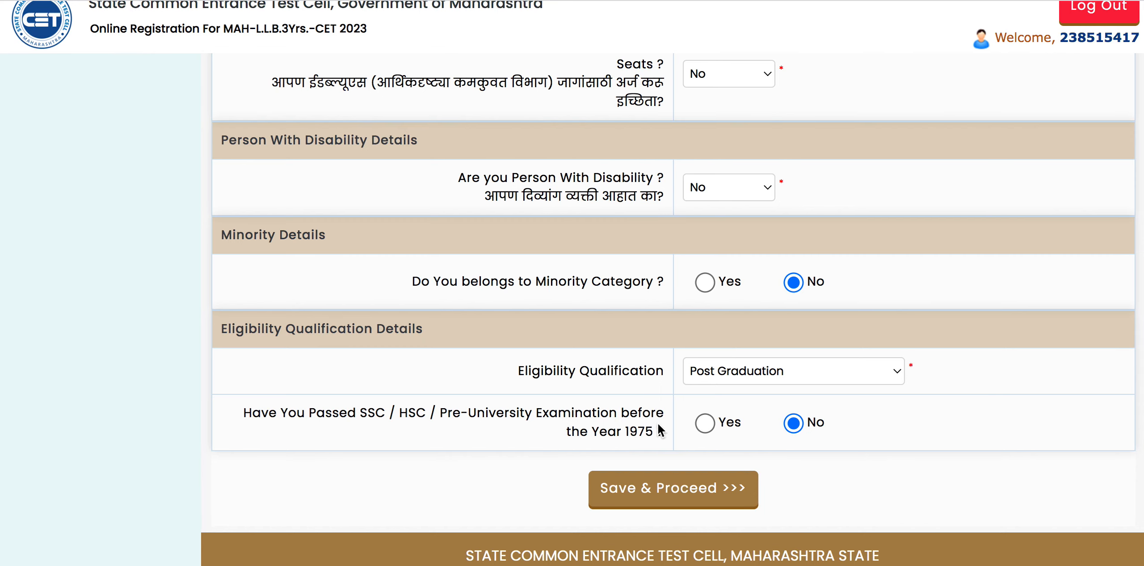
left_click(722, 370)
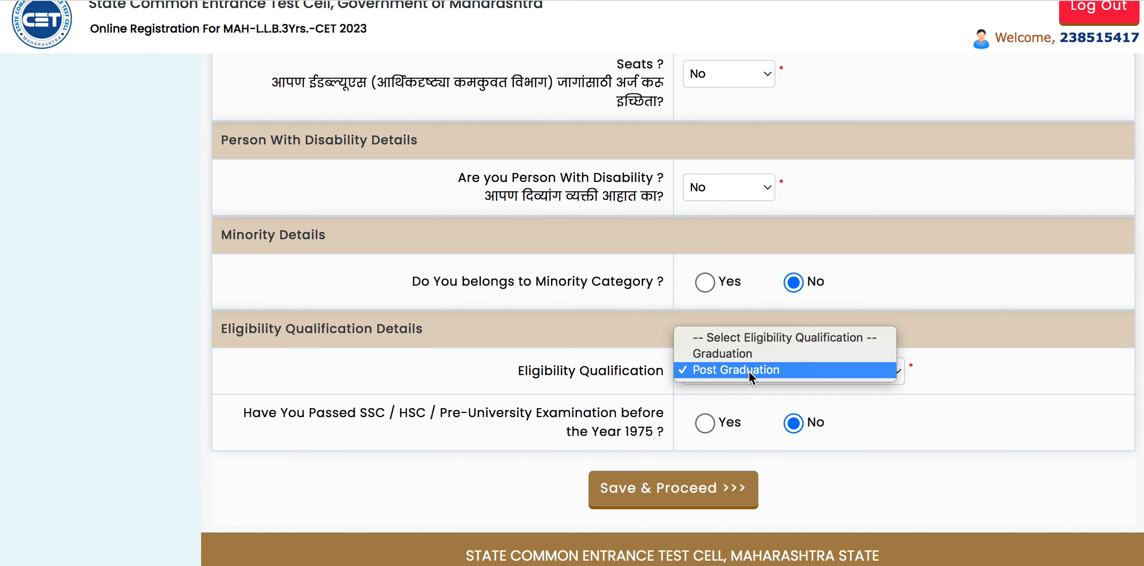
left_click(609, 349)
Confirm No as the answer to the pre-1975 SSC/HSC question.
scroll(636, 359, "up", 2)
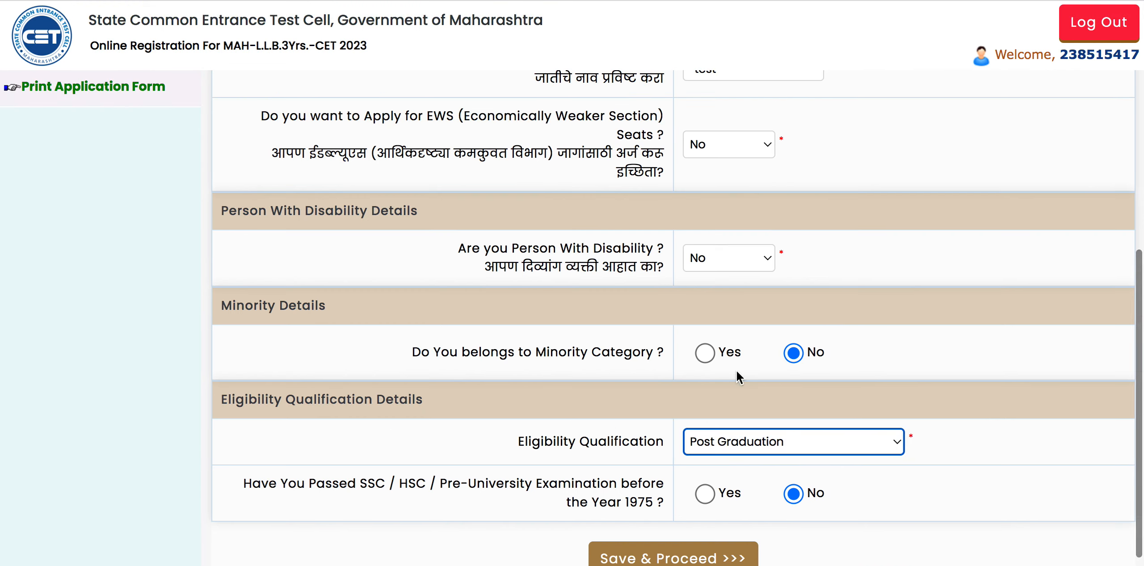
scroll(738, 376, "down", 2)
left_click(700, 426)
left_click(789, 426)
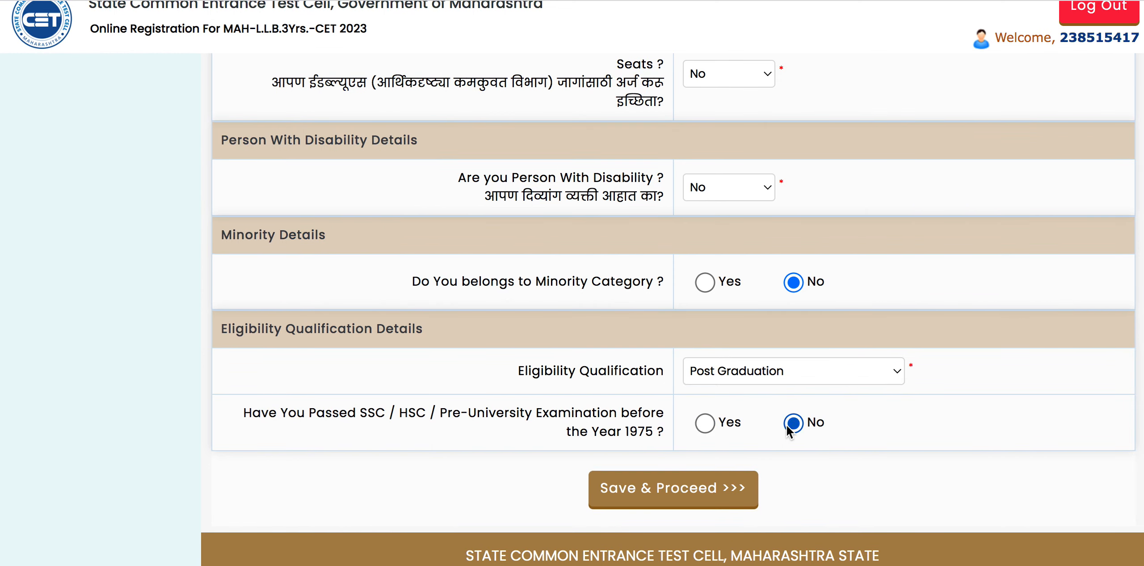
left_click_drag(310, 409, 661, 432)
left_click(662, 430)
left_click(793, 412)
Set the eligibility qualification to Graduation, then Save & Proceed.
left_click(747, 377)
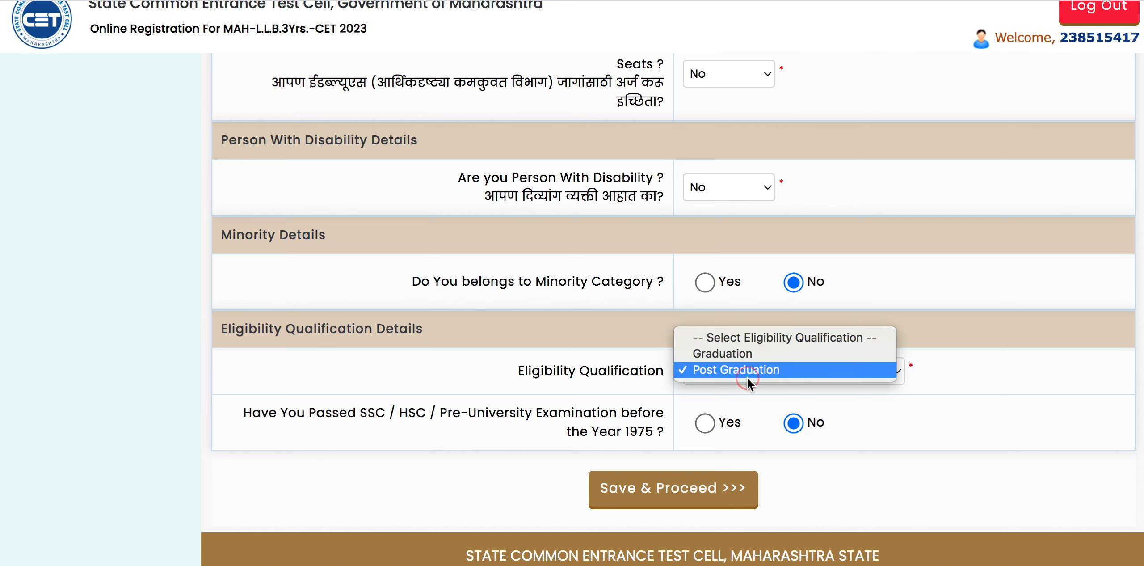
left_click(711, 369)
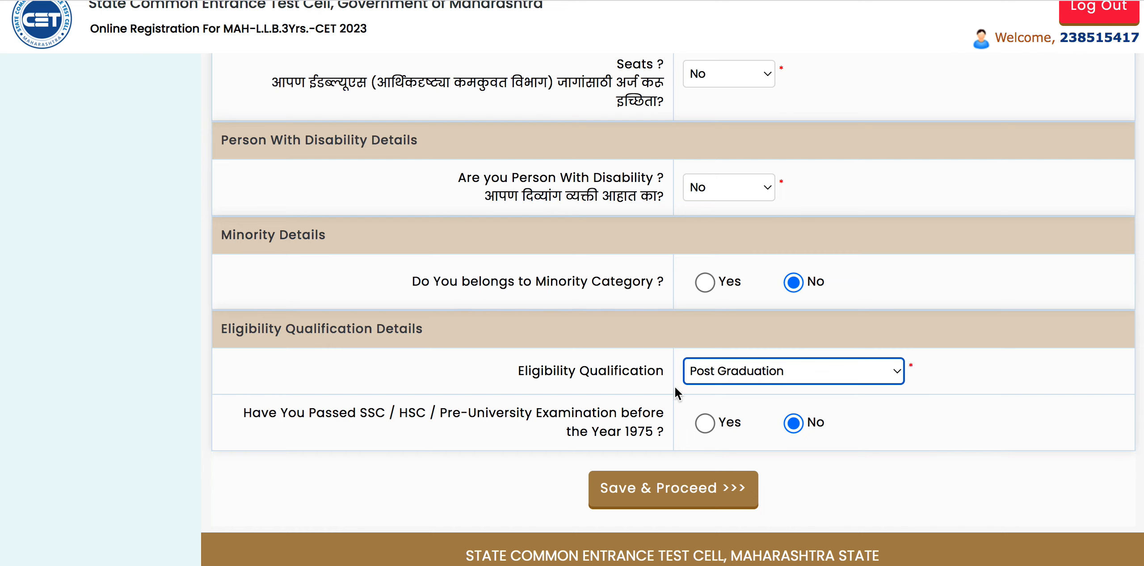
left_click(706, 375)
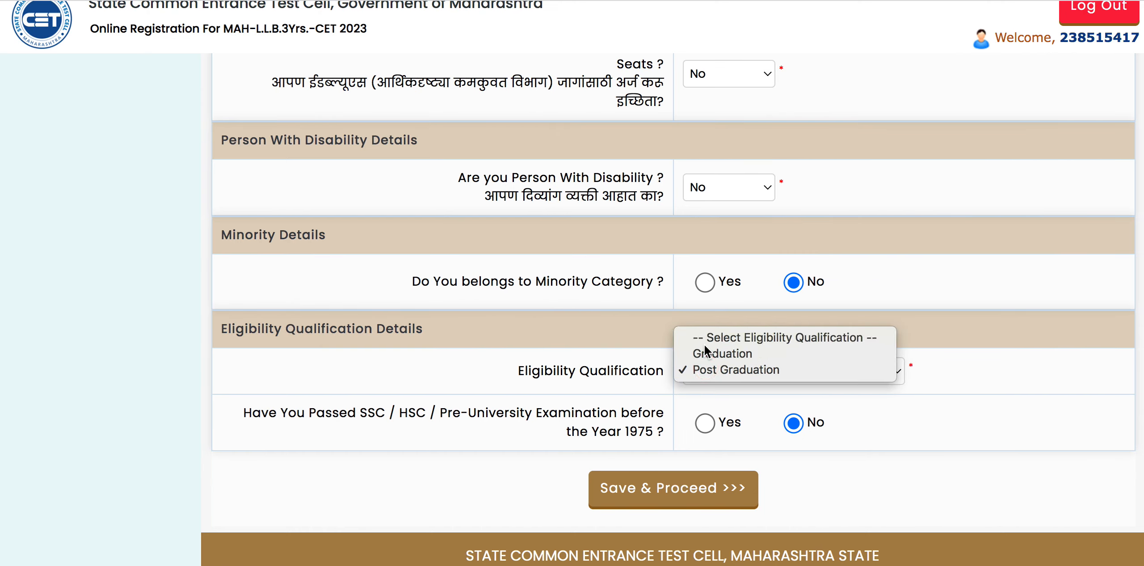
left_click(704, 340)
left_click(702, 369)
left_click(733, 385)
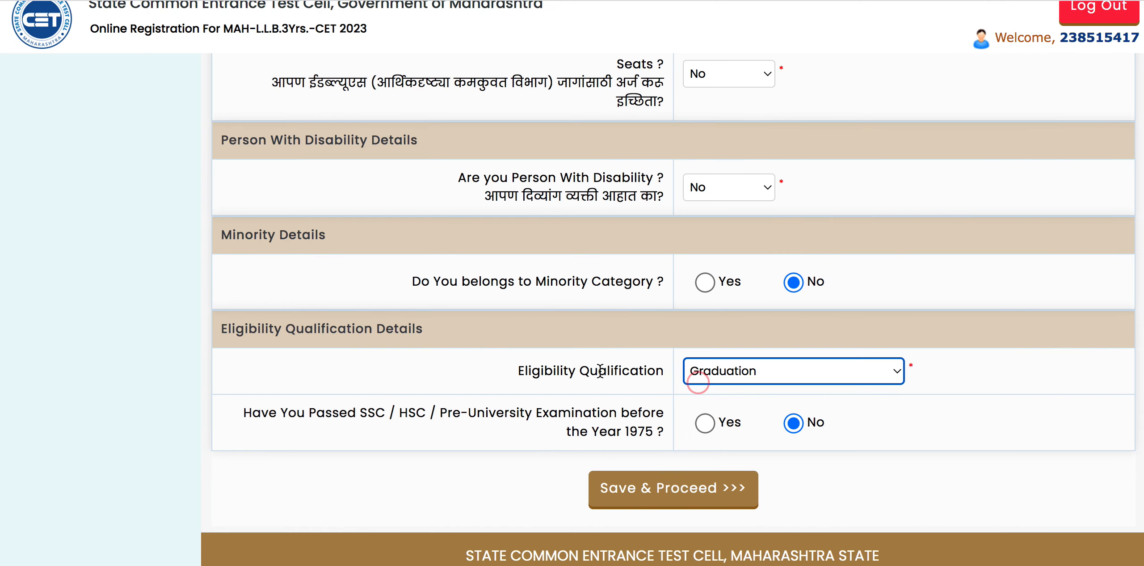
left_click(642, 488)
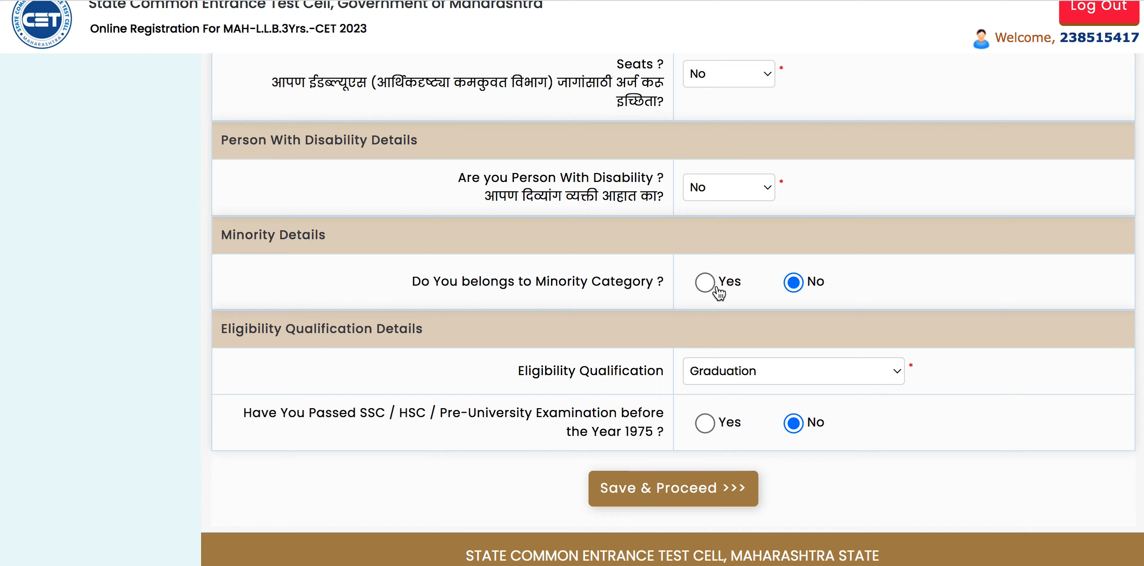
Add an SSC record with board state Maharashtra and the Pune board.
scroll(750, 244, "down", 1)
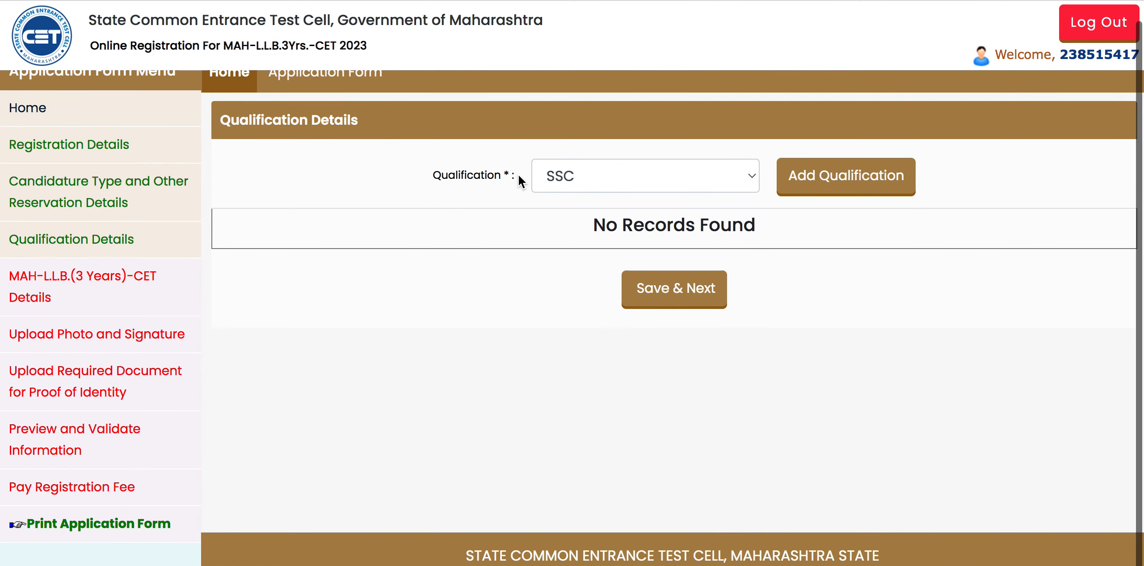
left_click(597, 180)
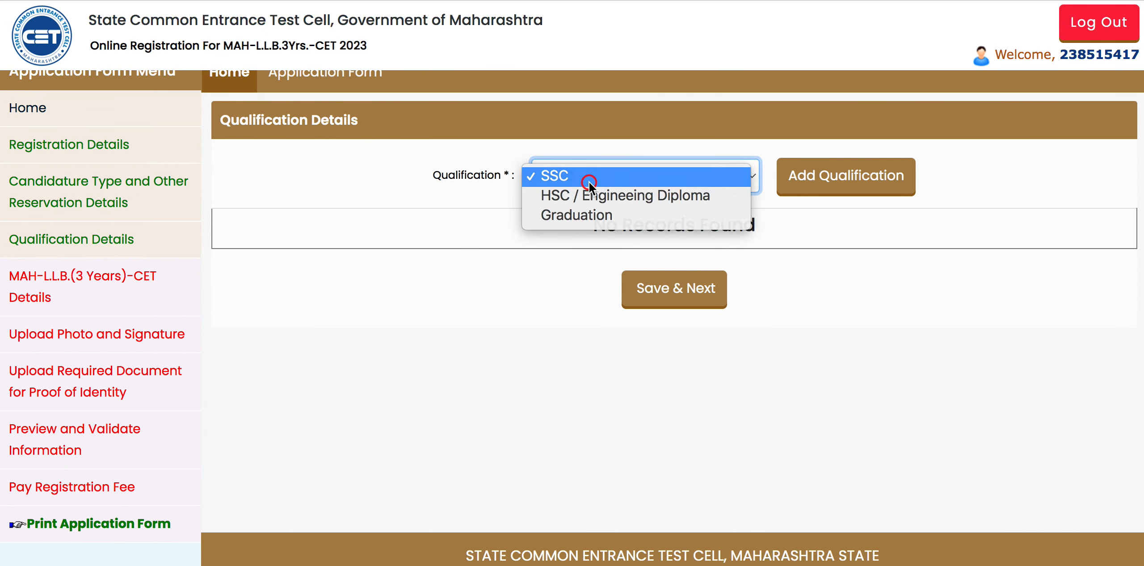
left_click(589, 180)
left_click(811, 183)
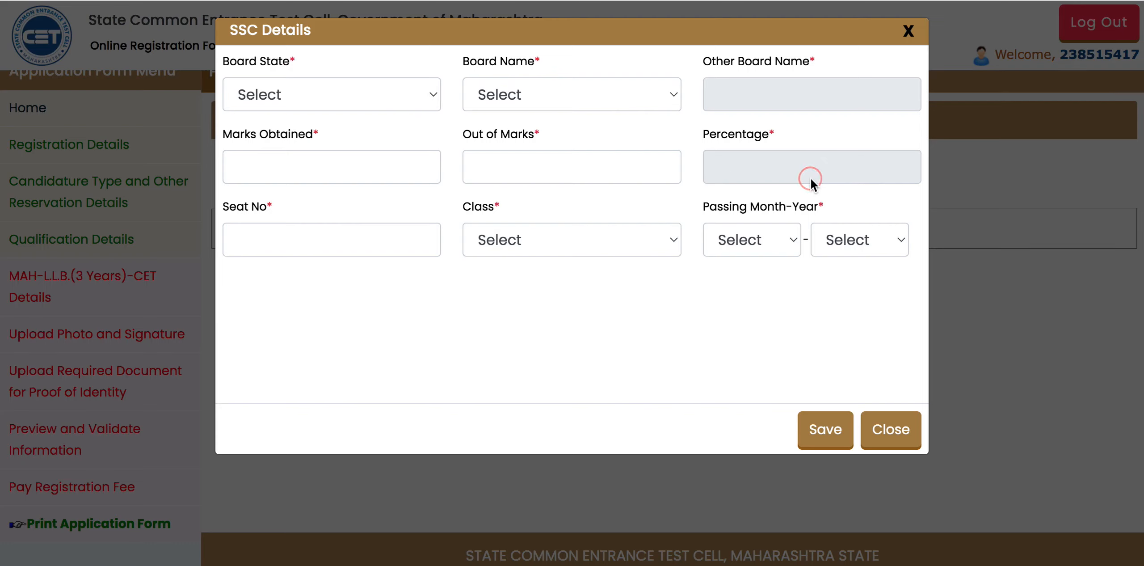
left_click(324, 96)
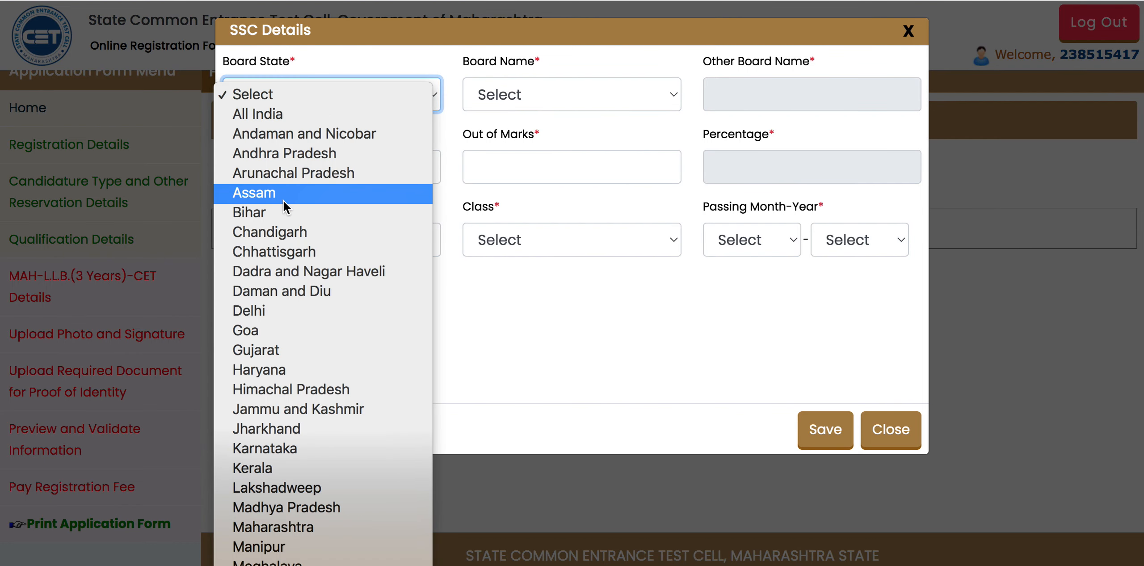
scroll(325, 427, "down", 2)
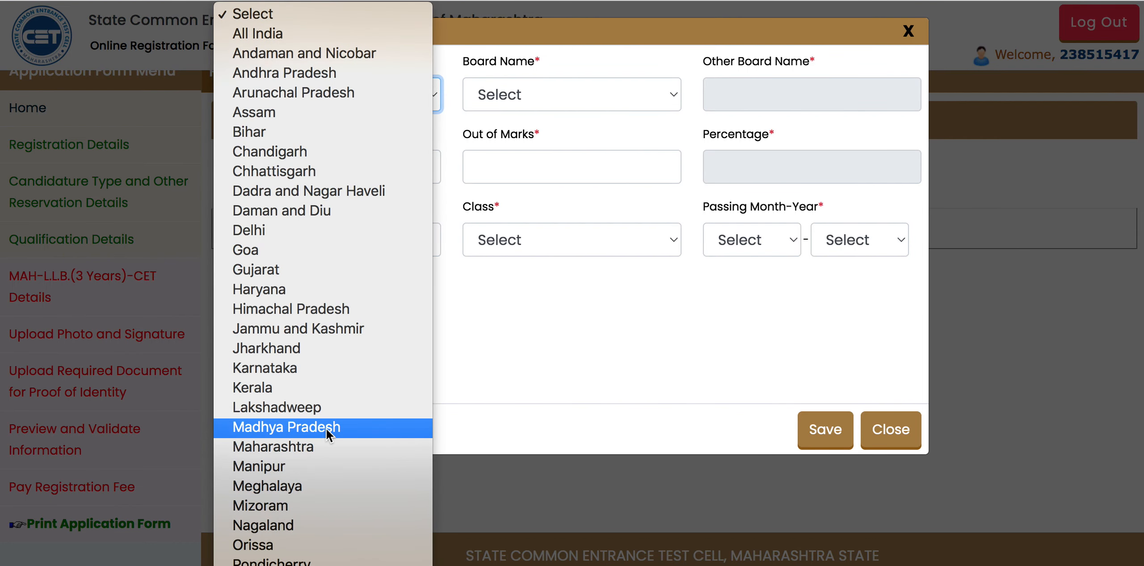
left_click(295, 453)
left_click(551, 96)
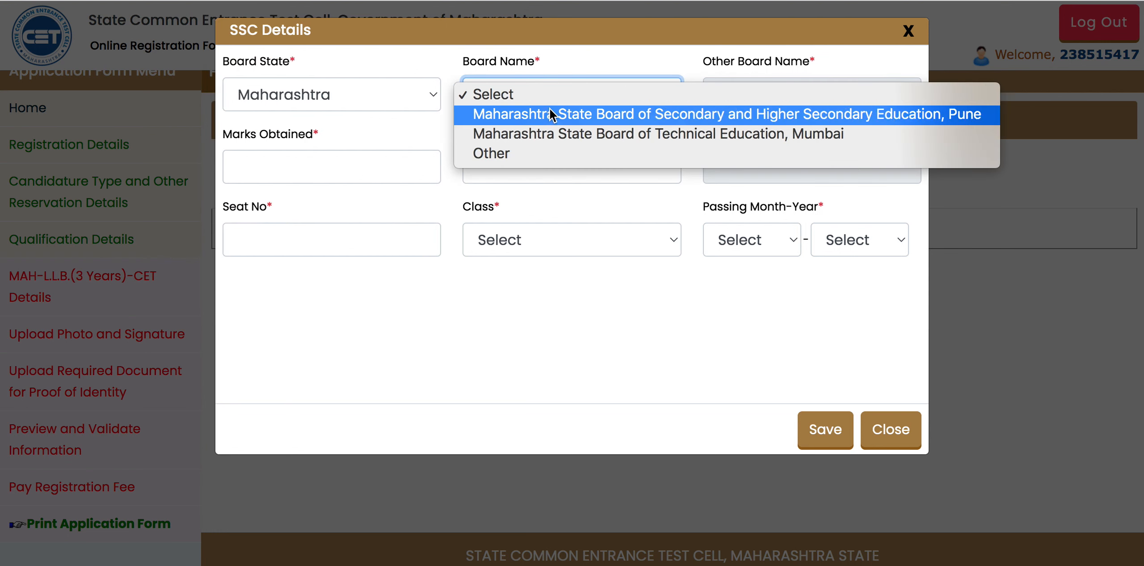
left_click(593, 115)
Enter SSC marks 300 out of 500 and seat number 'test'.
left_click(386, 156)
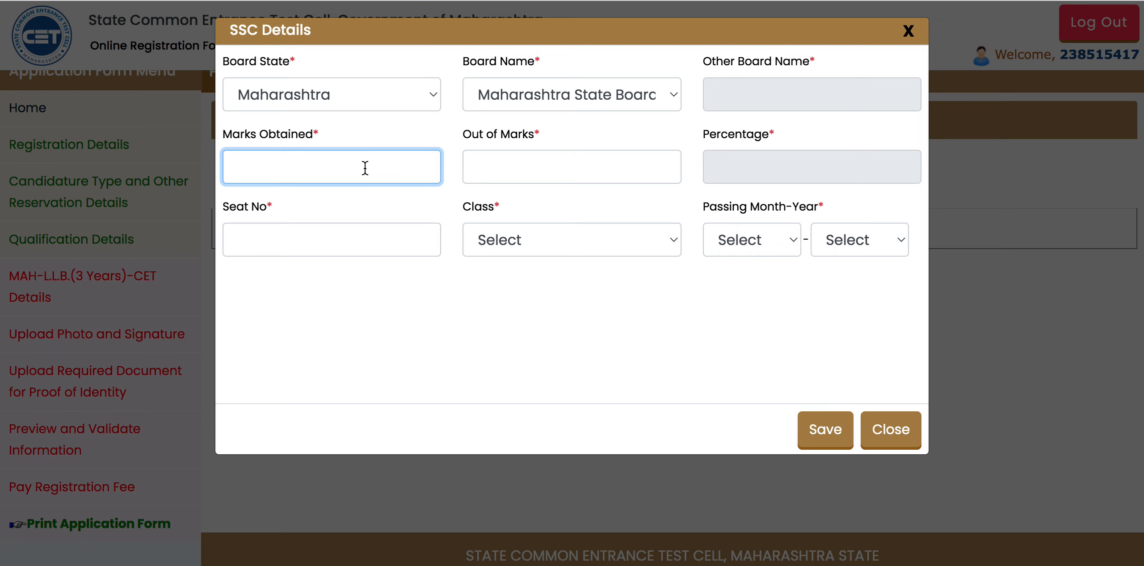
type("300")
key("Tab")
type("500")
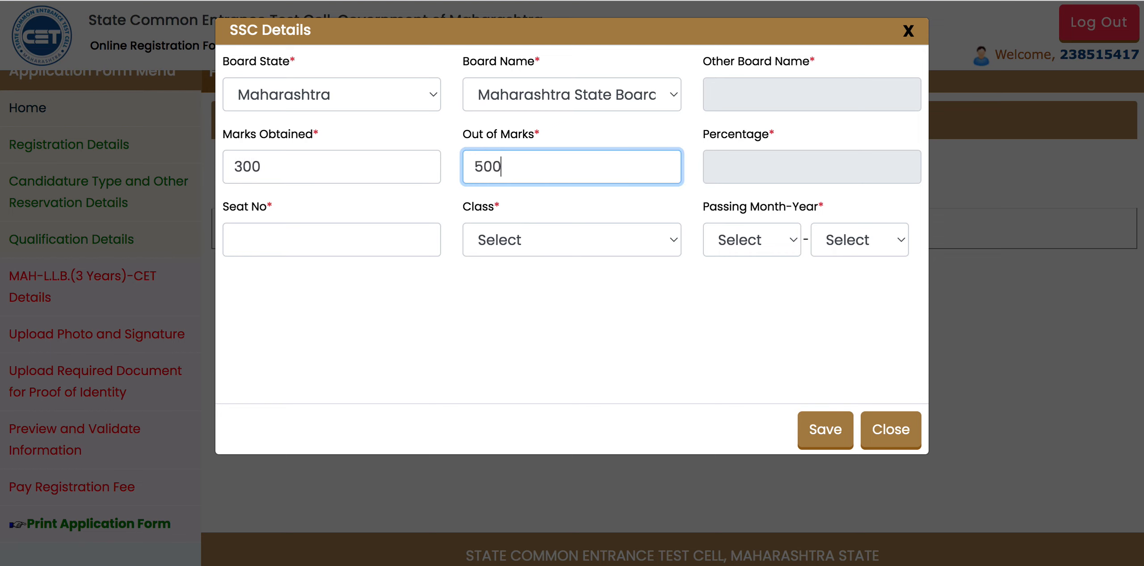
key("Tab")
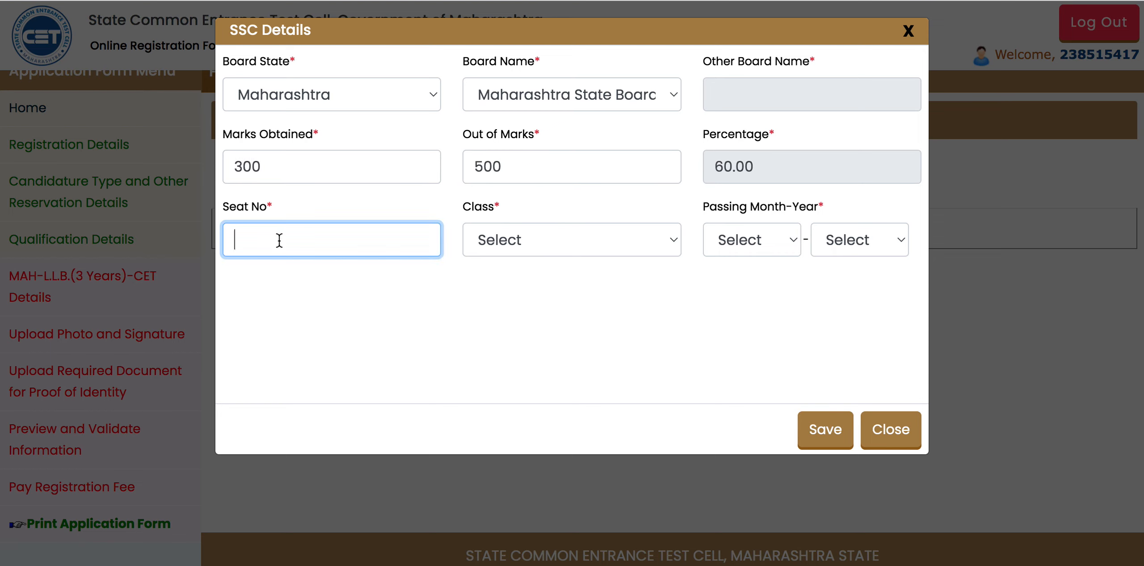
type("test")
key("Tab")
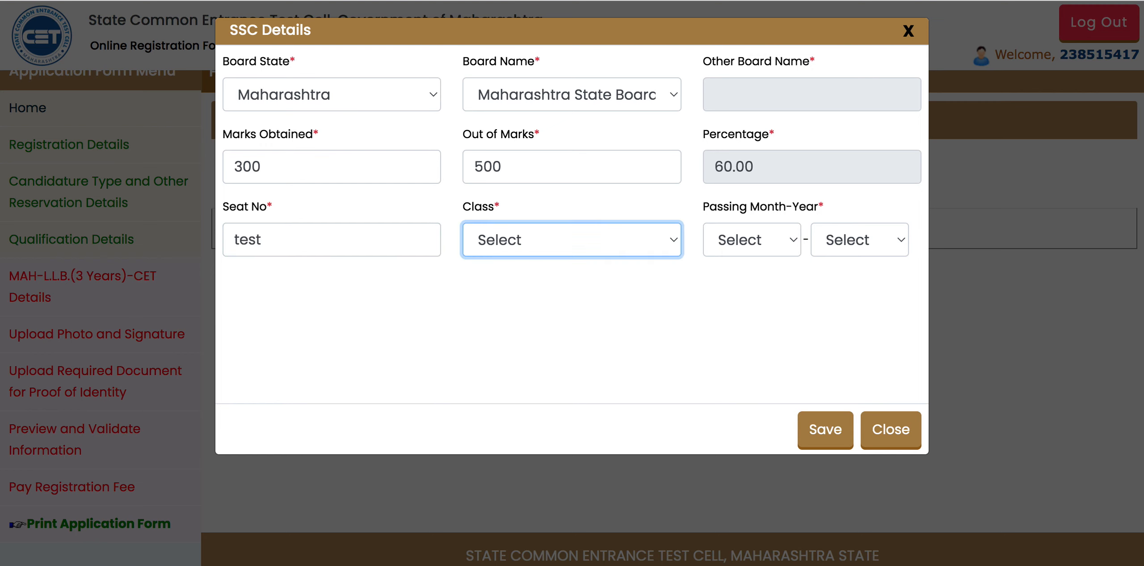
Set class First Division, passing June 2012, and save the SSC record.
left_click(464, 240)
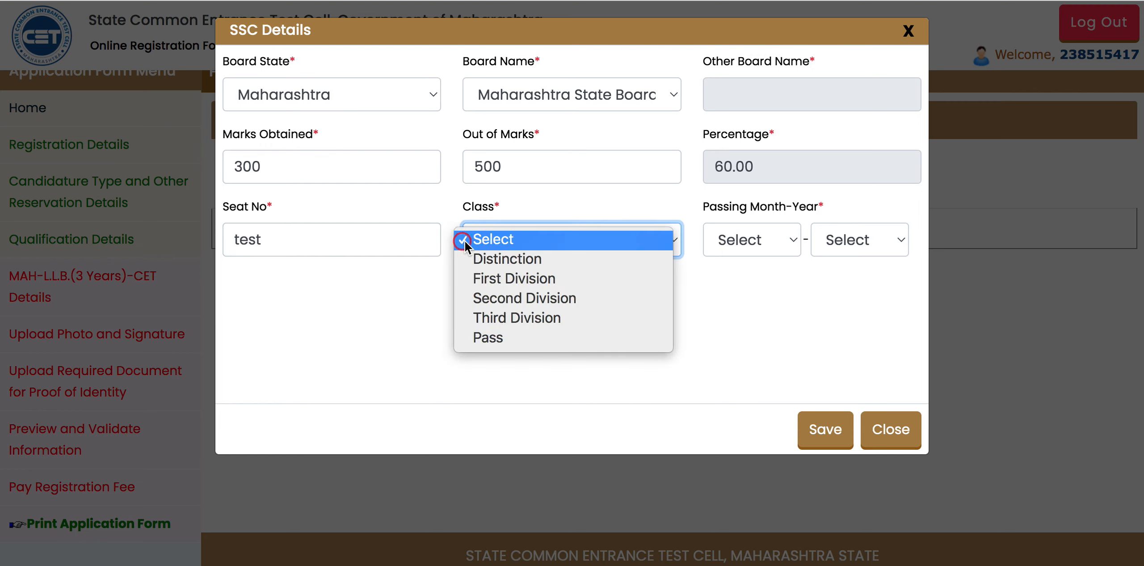
left_click(519, 282)
left_click(760, 238)
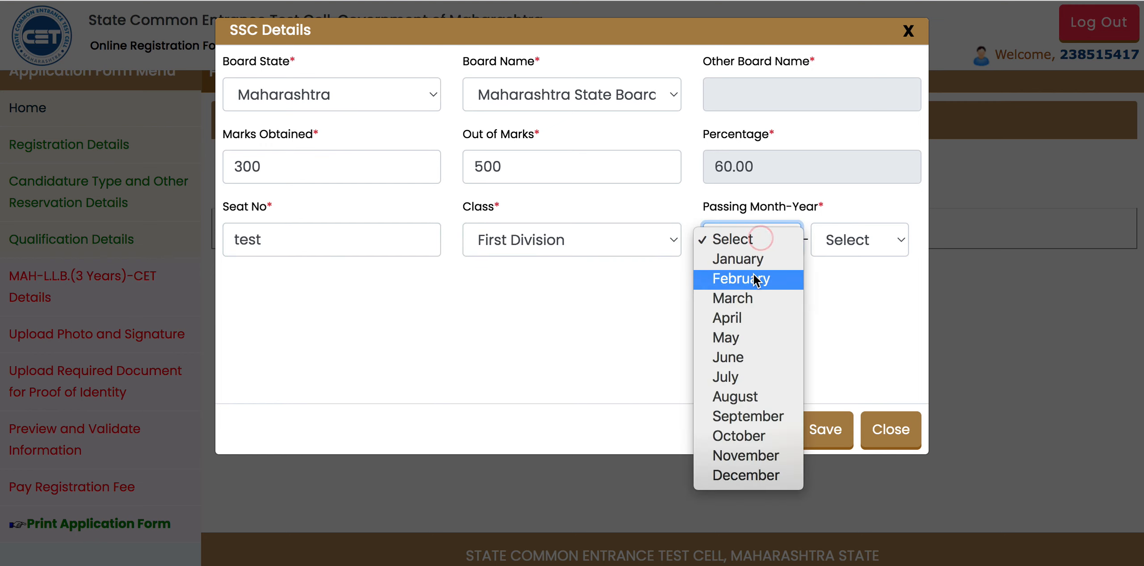
left_click(735, 357)
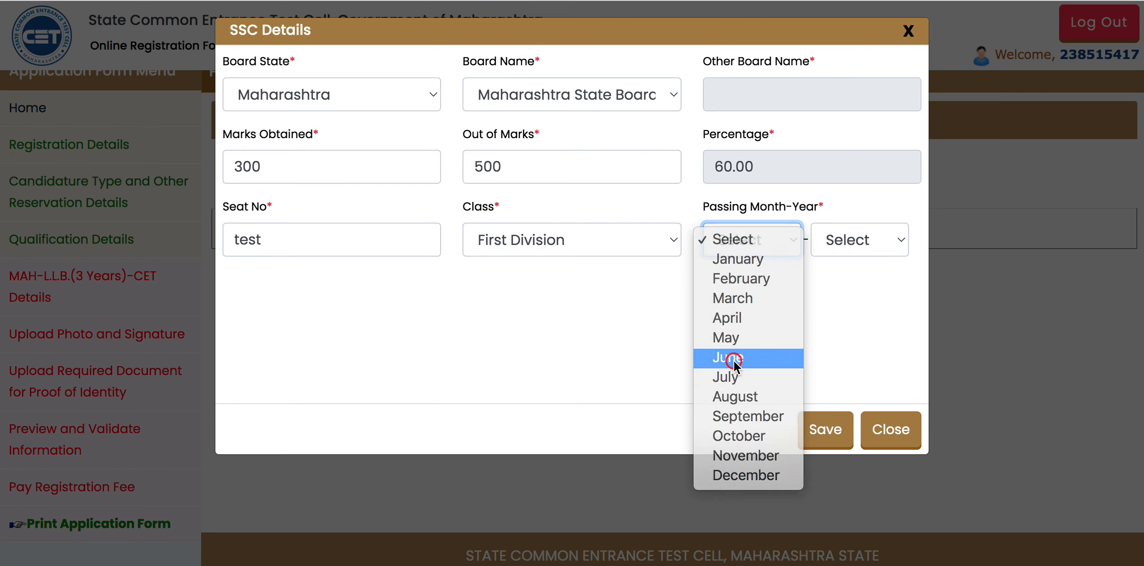
left_click(854, 236)
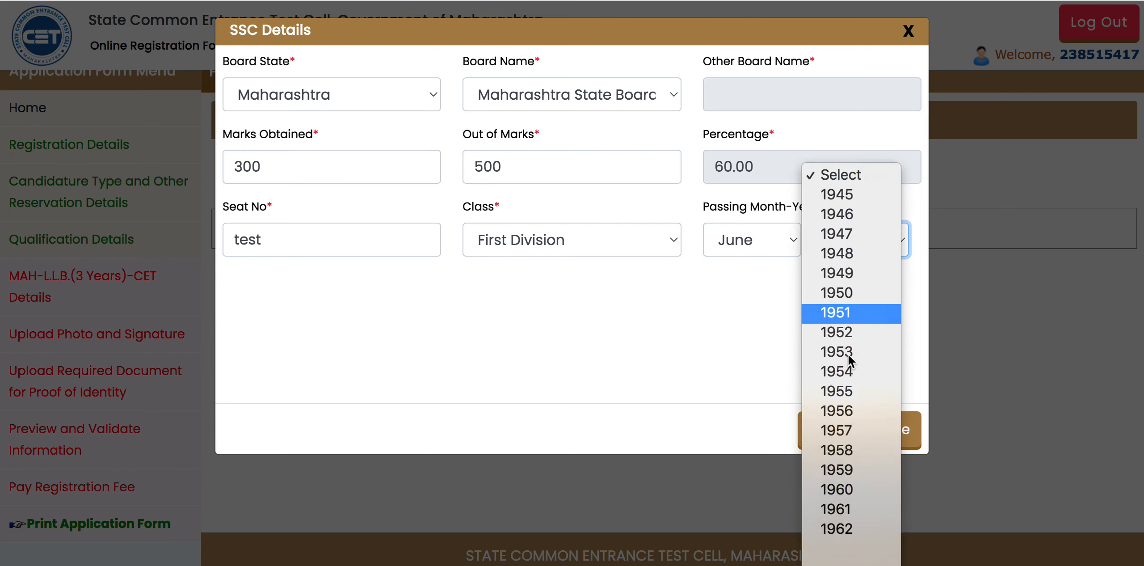
scroll(847, 354, "down", 15)
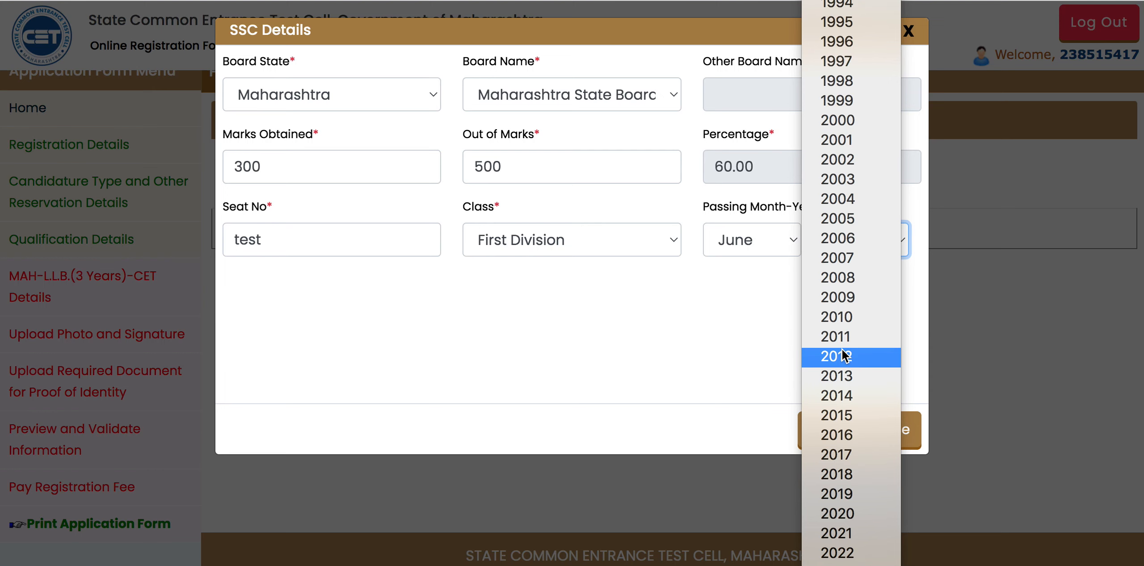
left_click(842, 353)
left_click(767, 326)
left_click(824, 431)
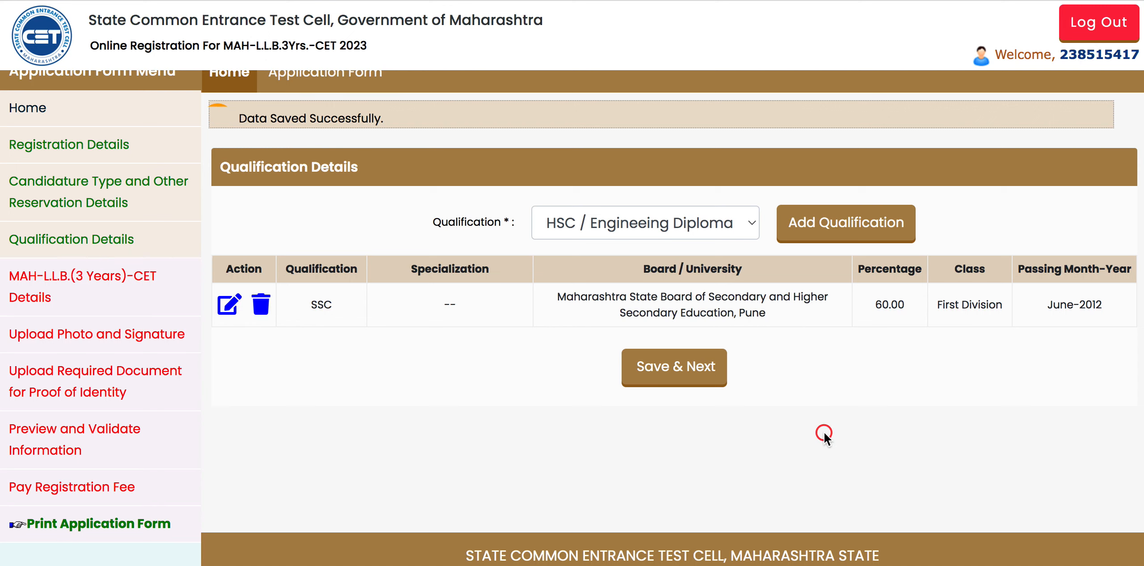
Add an HSC record: All India board state, CBSE Delhi board, Arts stream.
left_click(606, 225)
left_click(789, 227)
left_click(790, 227)
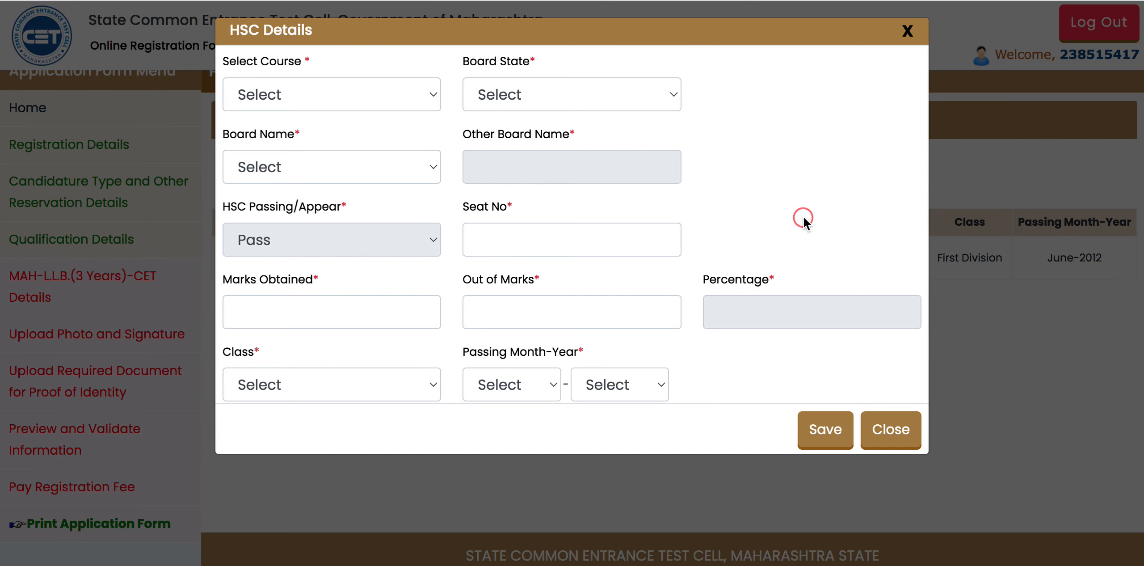
left_click(312, 94)
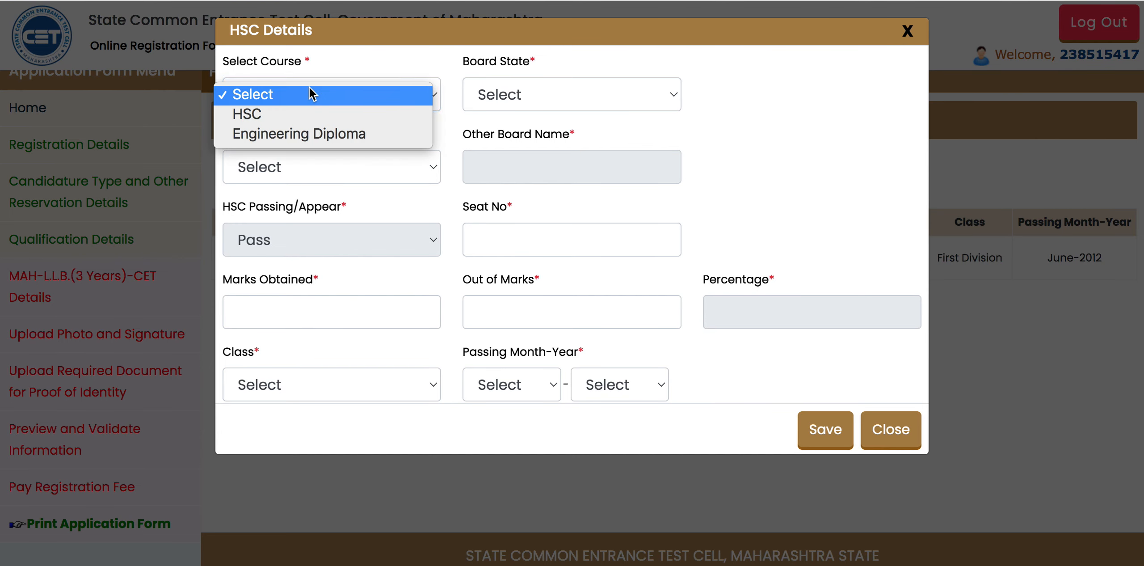
left_click(284, 115)
left_click(523, 98)
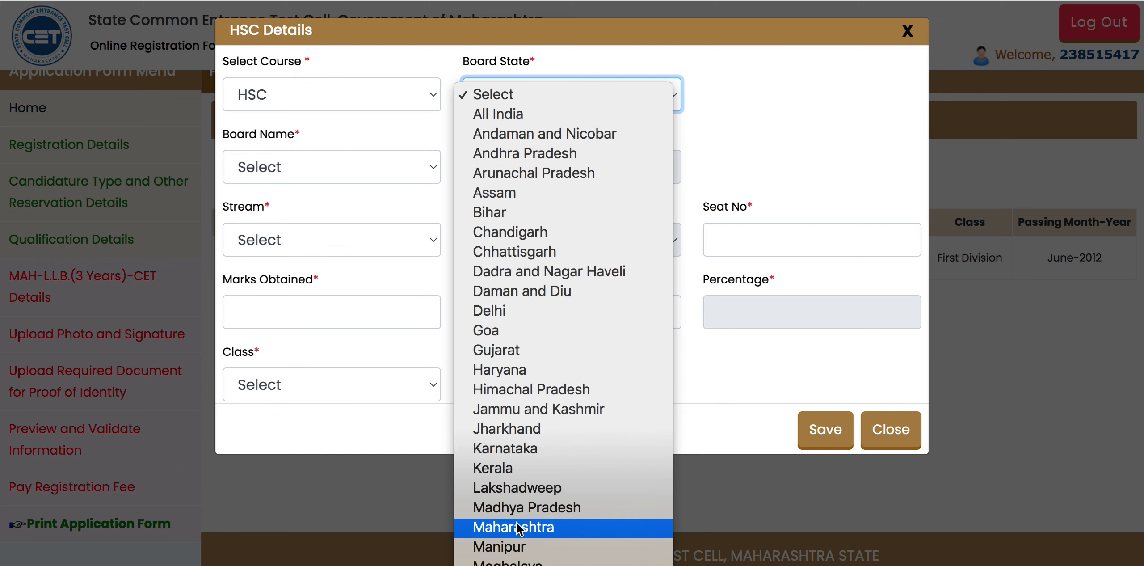
left_click(563, 117)
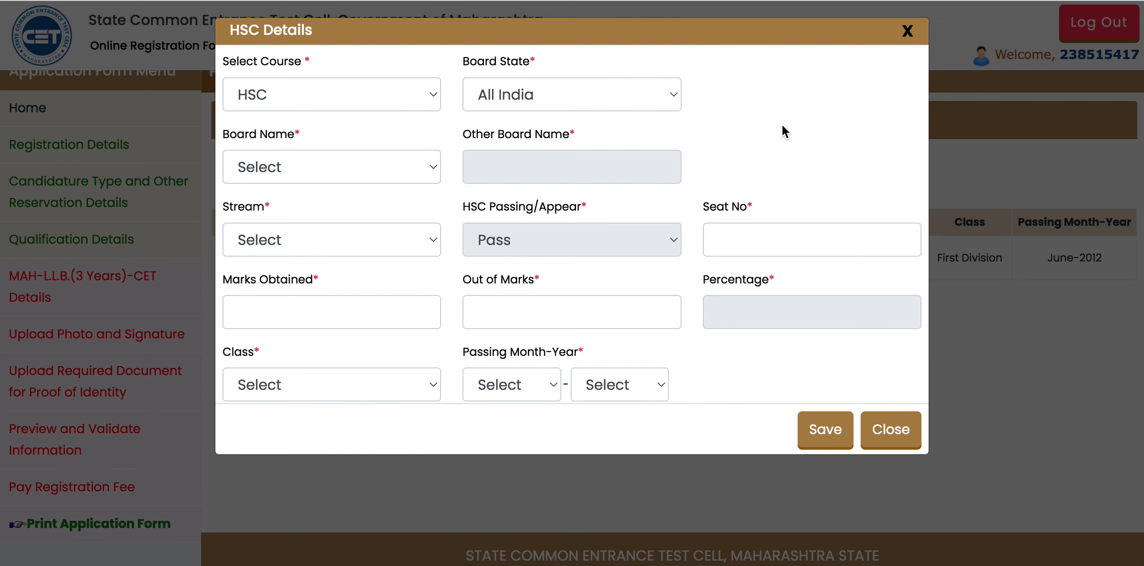
left_click(345, 169)
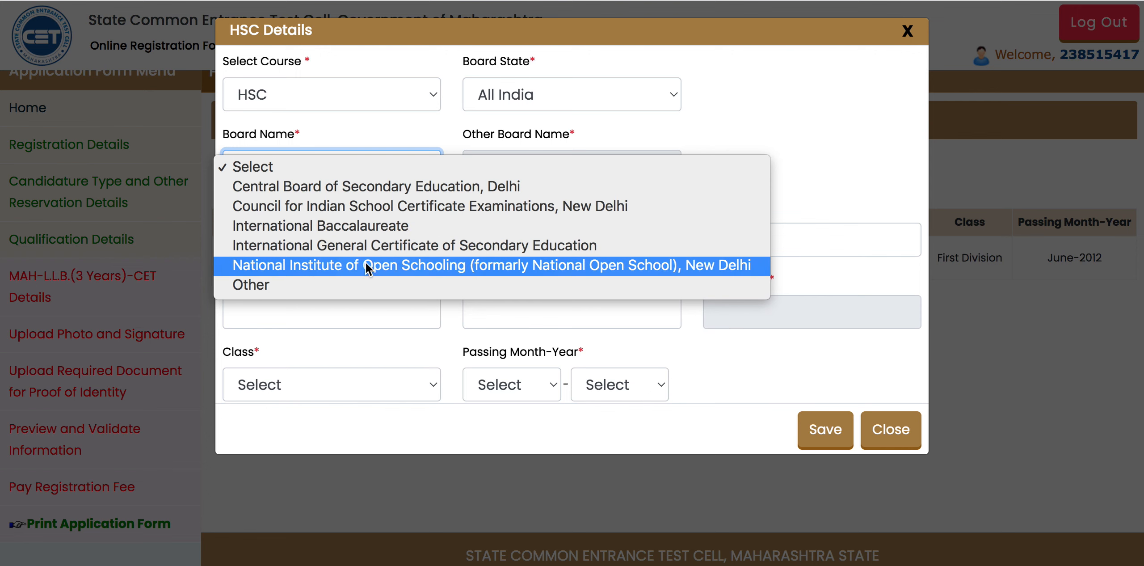
left_click(392, 191)
left_click(316, 243)
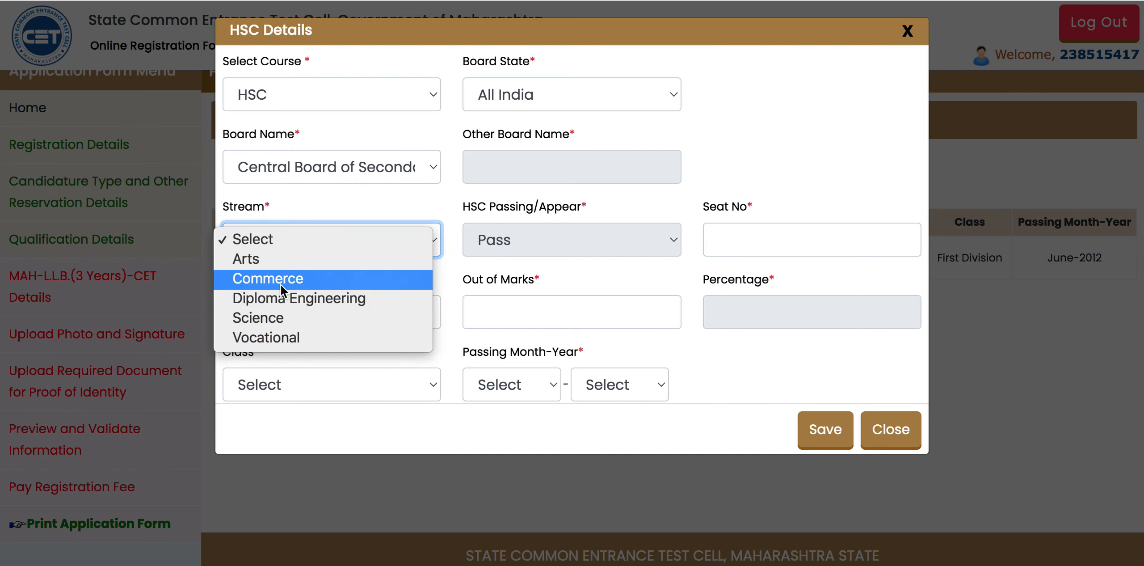
left_click(274, 260)
Enter HSC marks 300 out of 500 with class First Division.
left_click(333, 308)
type("300")
key("Tab")
type("500")
key("Tab")
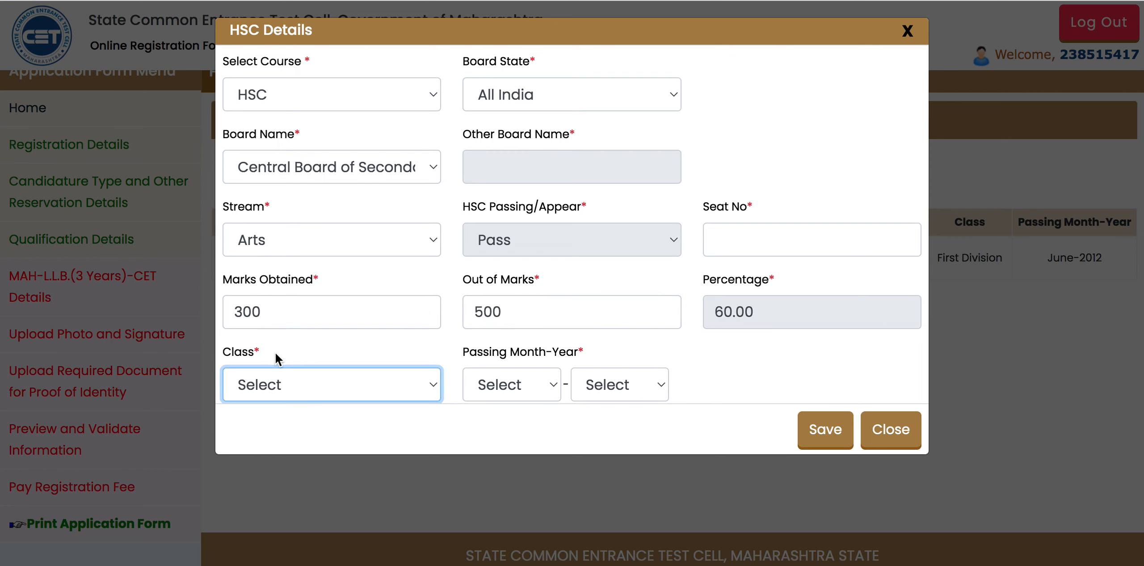
left_click(265, 379)
left_click(262, 428)
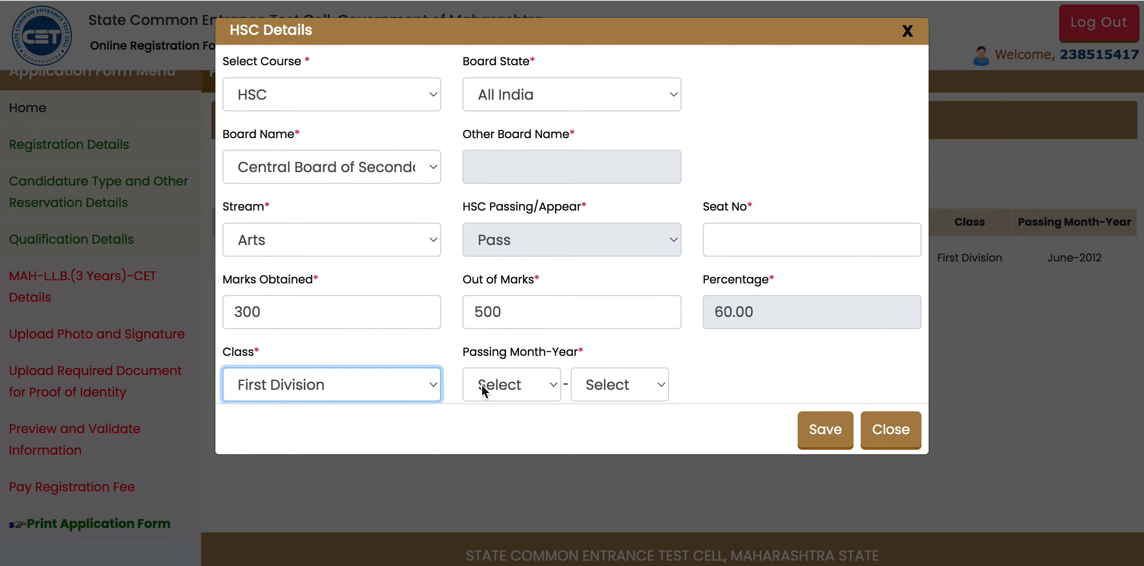
Set the HSC passing month-year to June 2014.
left_click(483, 386)
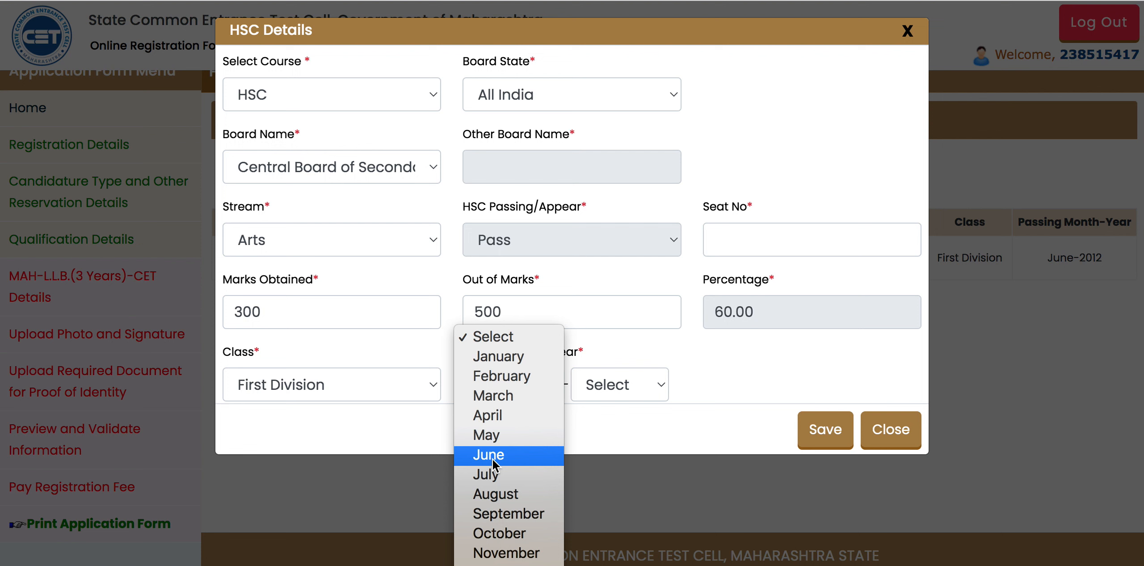
left_click(492, 456)
left_click(611, 393)
scroll(617, 500, "down", 10)
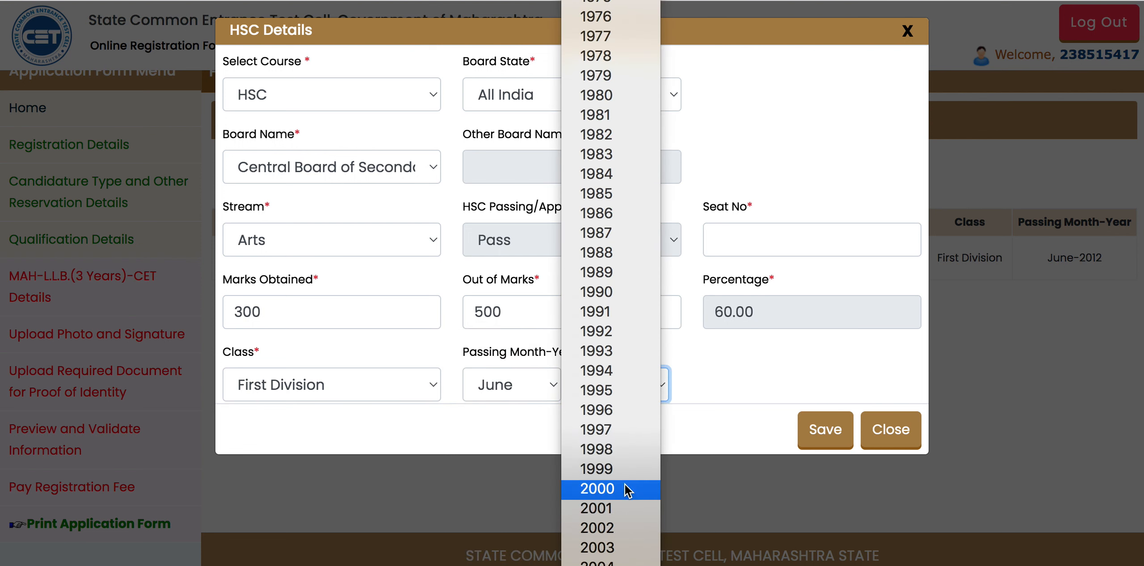
scroll(623, 470, "down", 6)
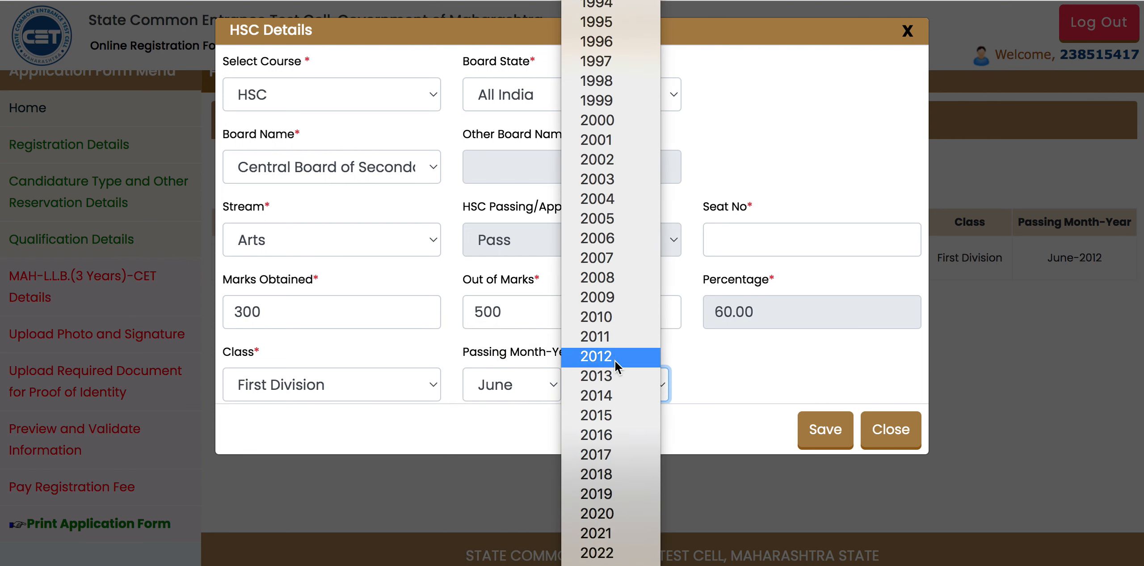
left_click(613, 395)
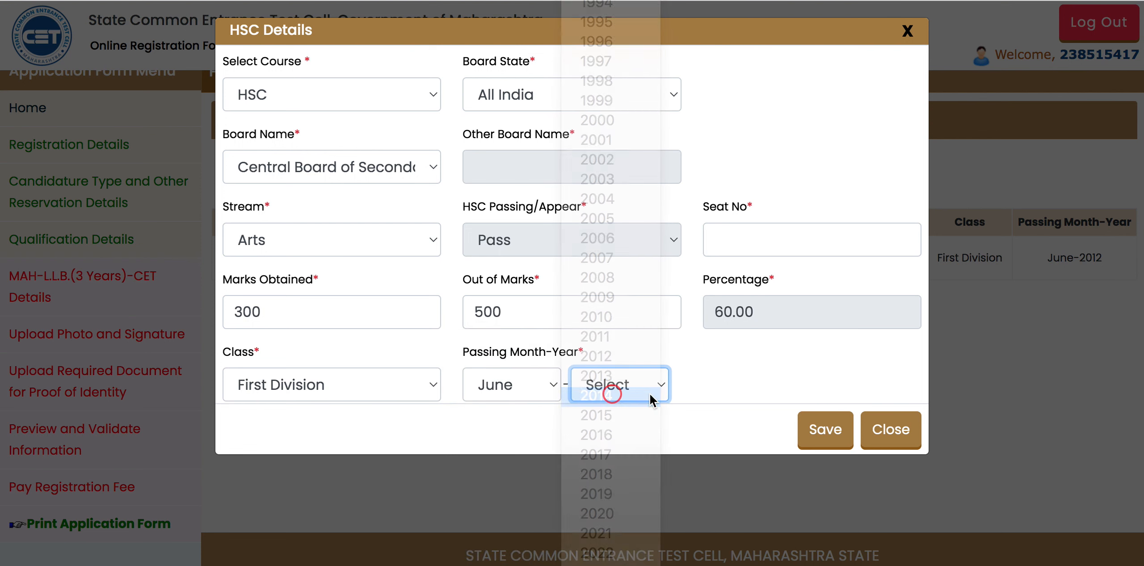
Enter seat number 'test' after the missing-seat alert and save the HSC record.
left_click(822, 432)
left_click(715, 79)
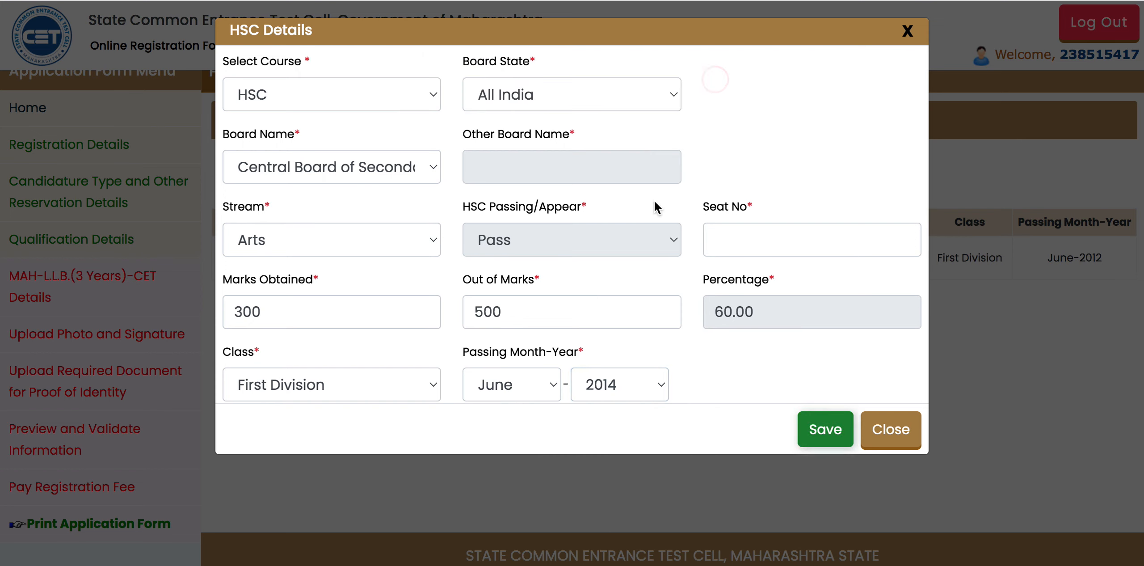
left_click(784, 247)
type("test")
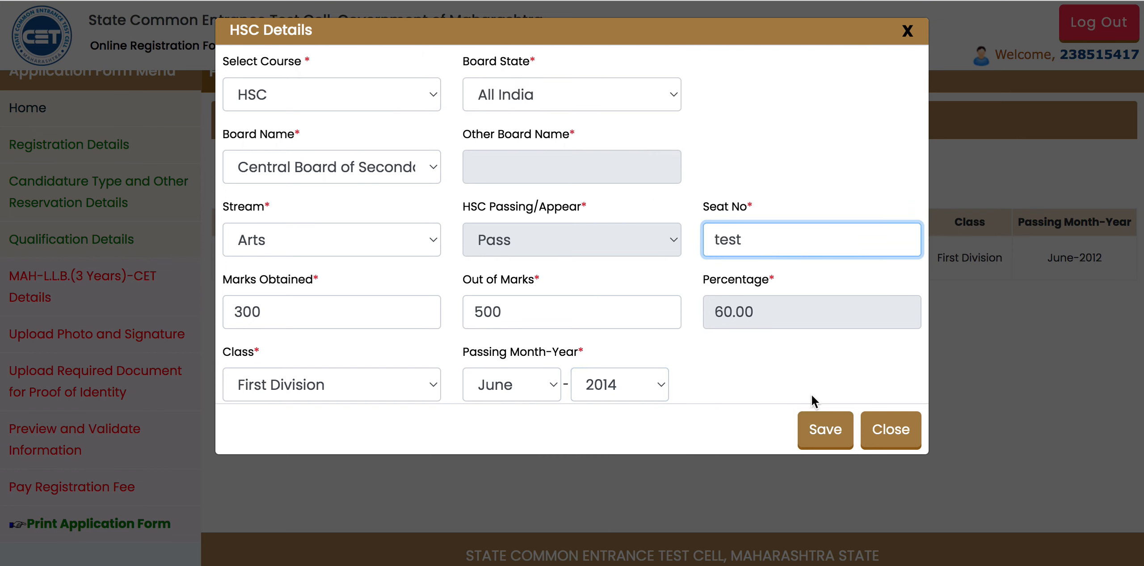
left_click(820, 427)
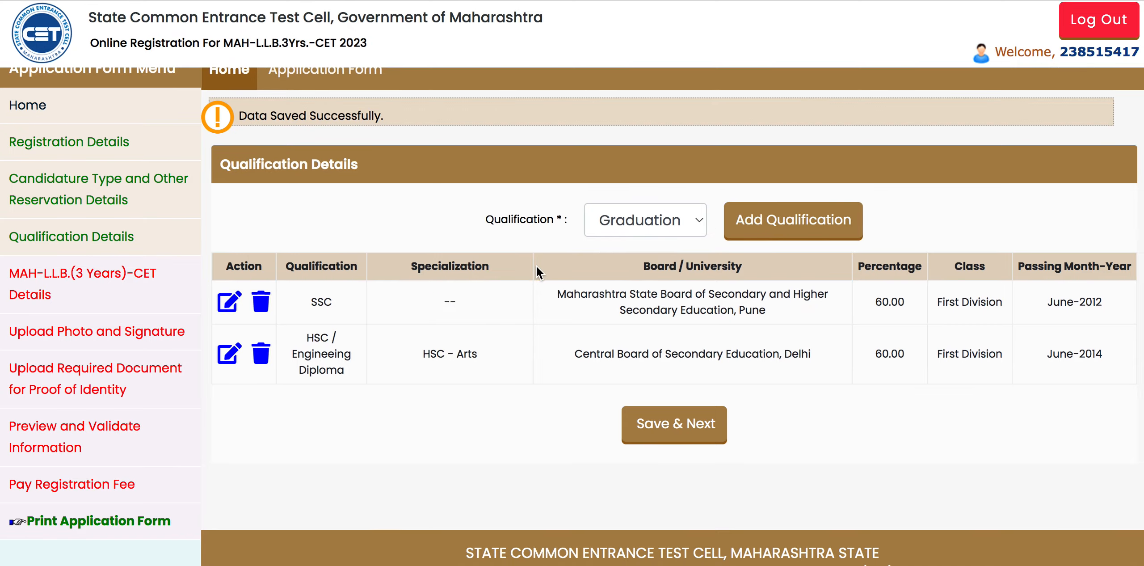
Start a new Graduation qualification and review the notes on aggregate and wrong marks.
left_click(778, 215)
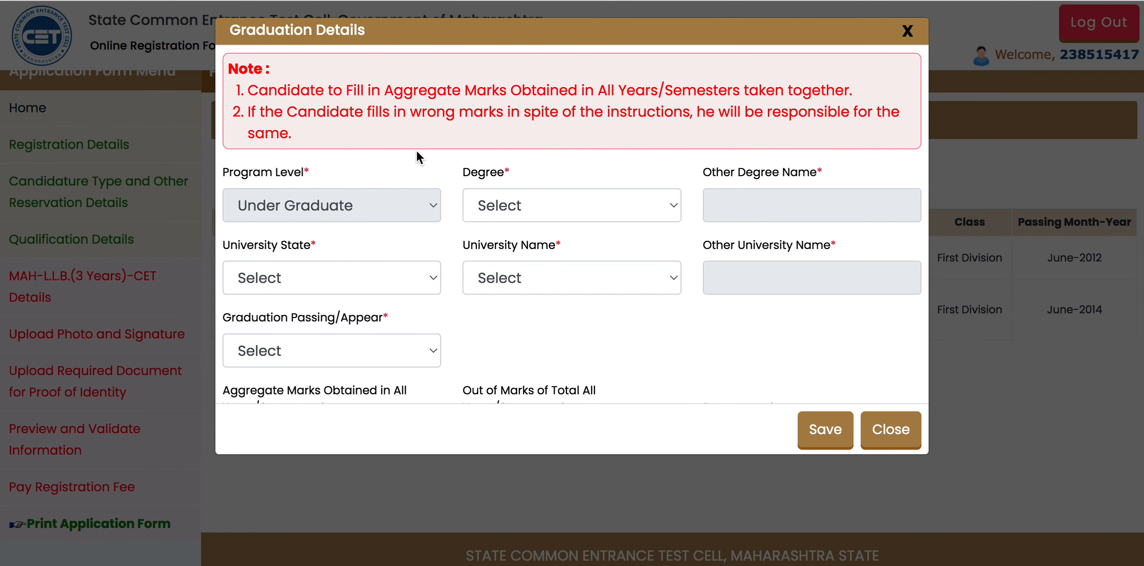
left_click_drag(247, 90, 870, 91)
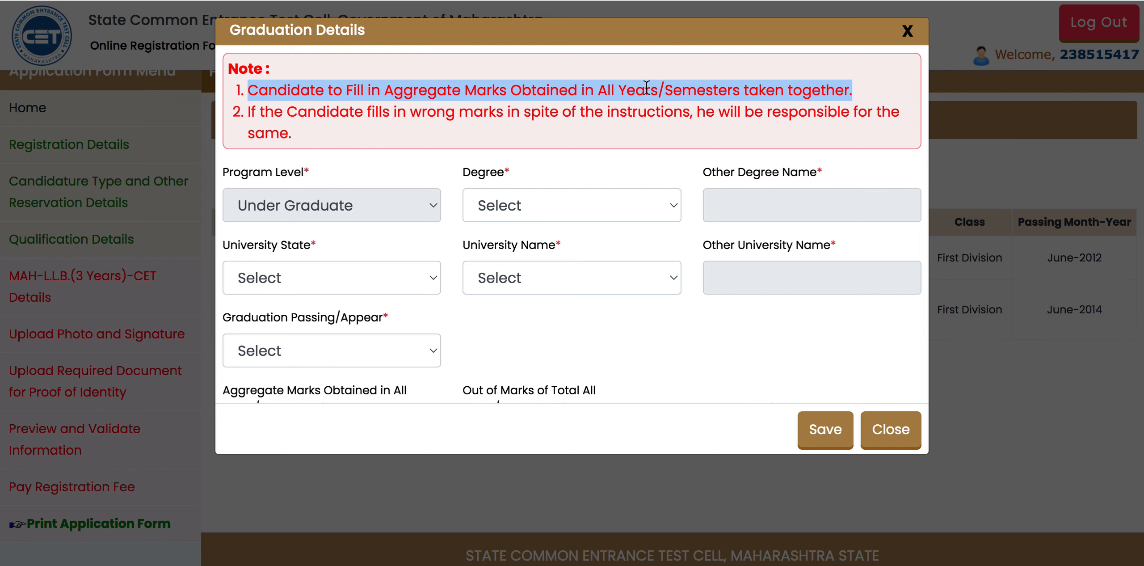
left_click(470, 119)
left_click_drag(315, 111, 875, 135)
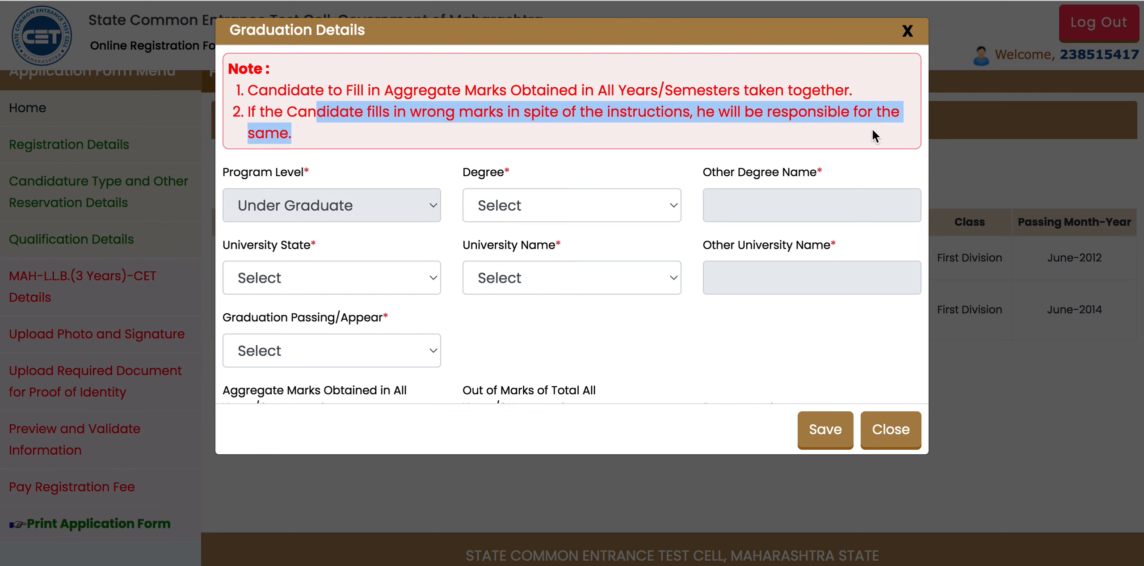
left_click(633, 147)
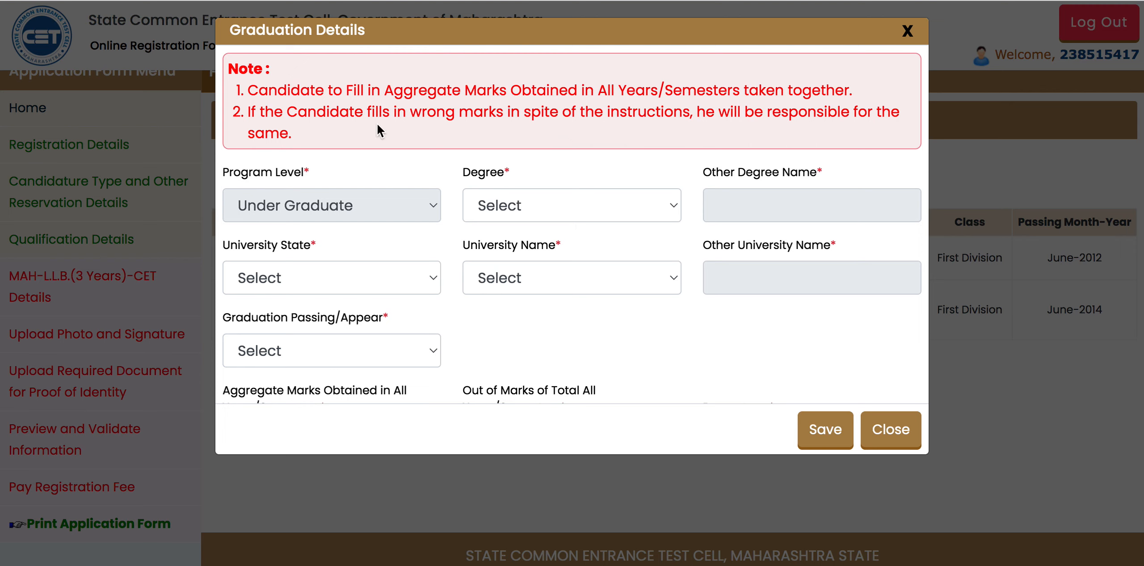
Choose degree B.A., university state Maharashtra and University of Mumbai.
left_click(535, 200)
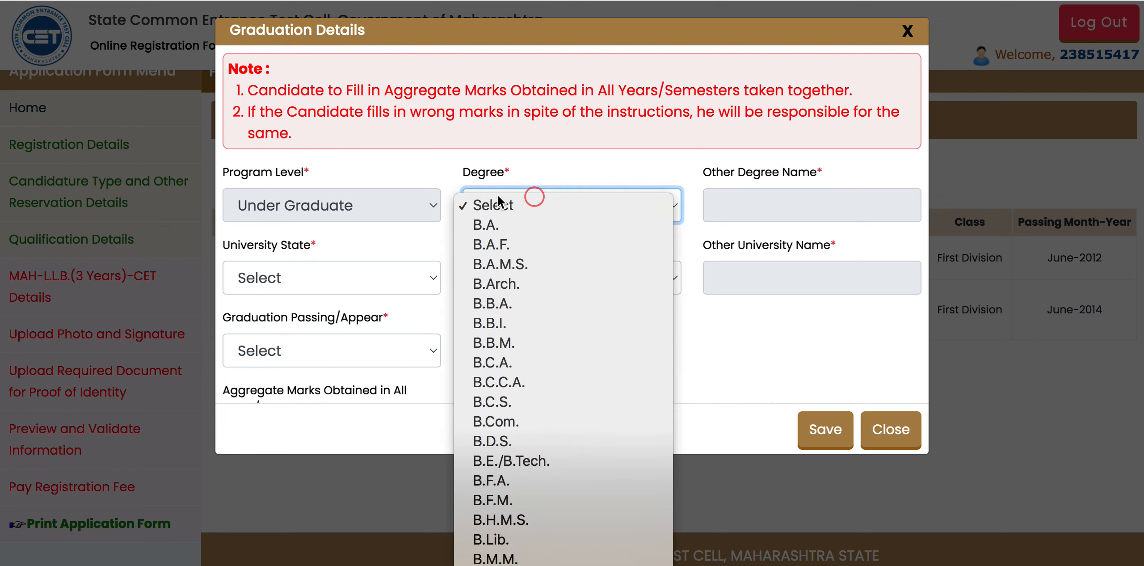
left_click(577, 222)
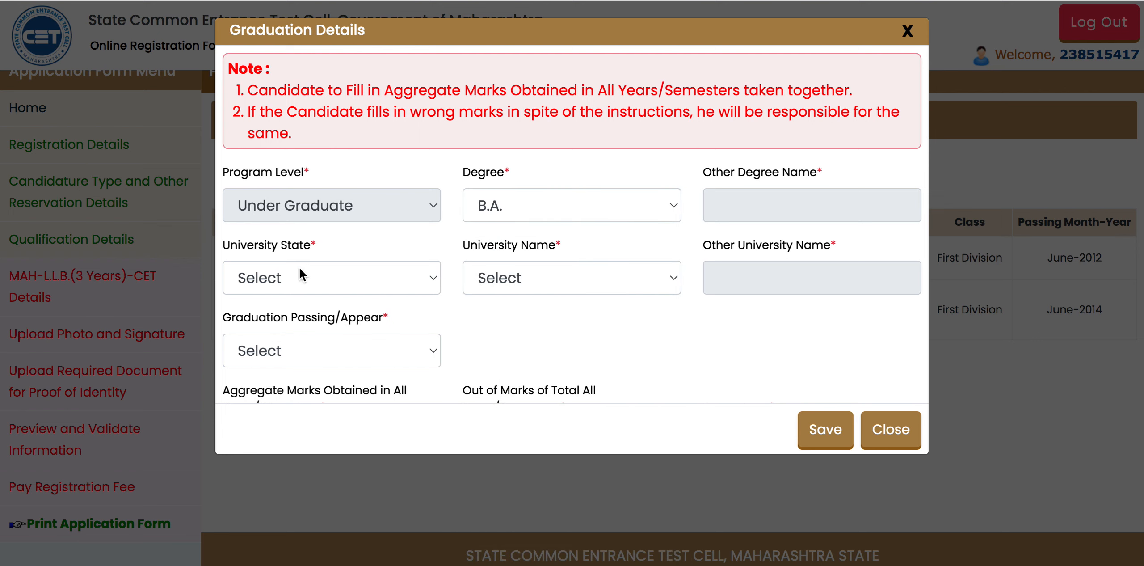
left_click(300, 273)
left_click(283, 298)
left_click(483, 273)
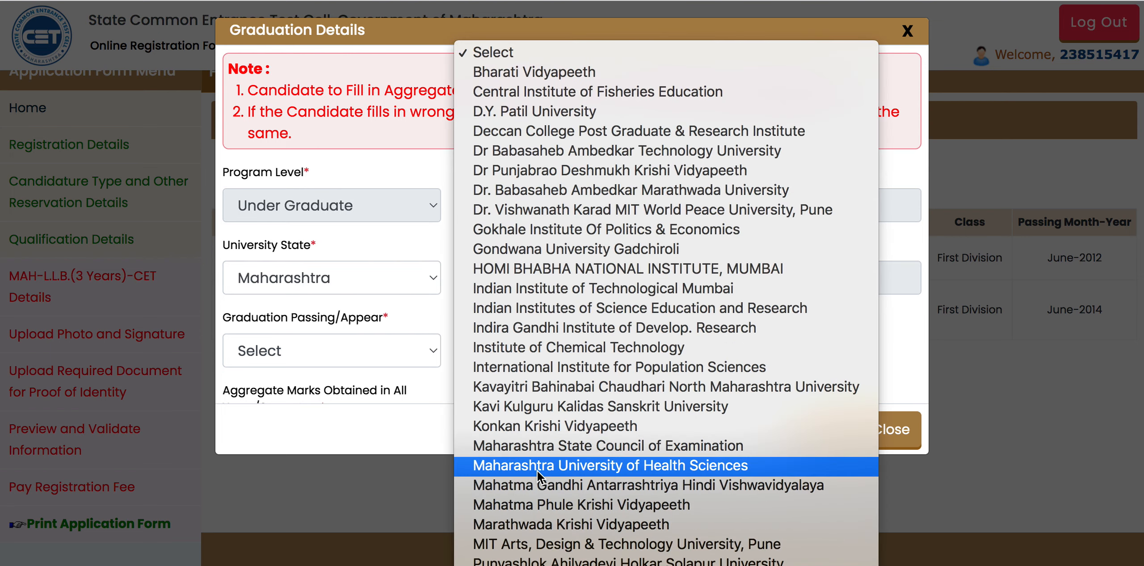
key("u")
key("Return")
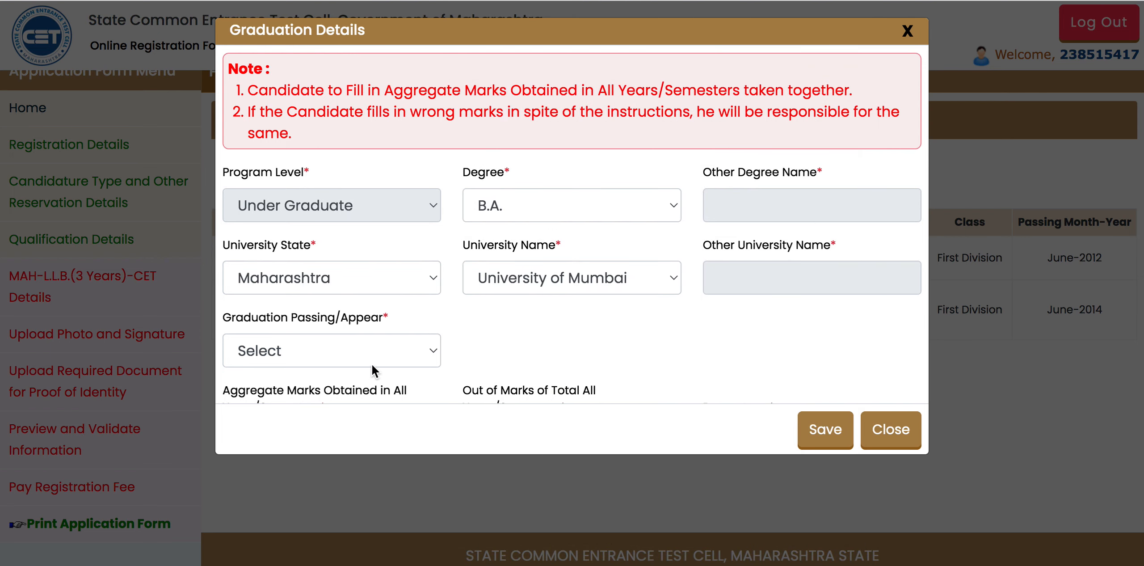
Set the graduation Passing/Appear status to Appeared.
left_click(359, 346)
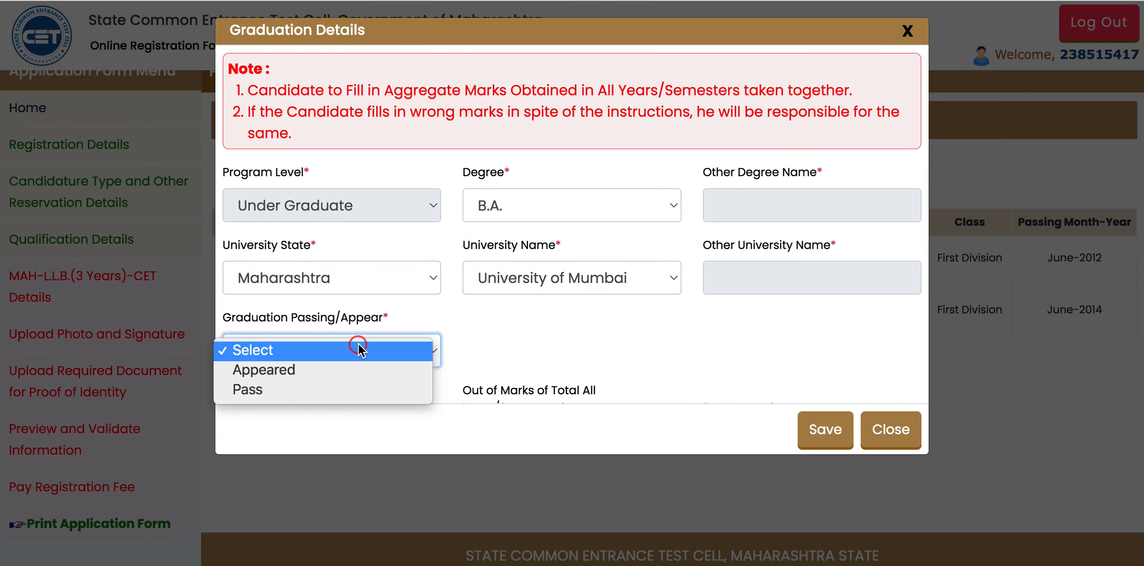
left_click(299, 386)
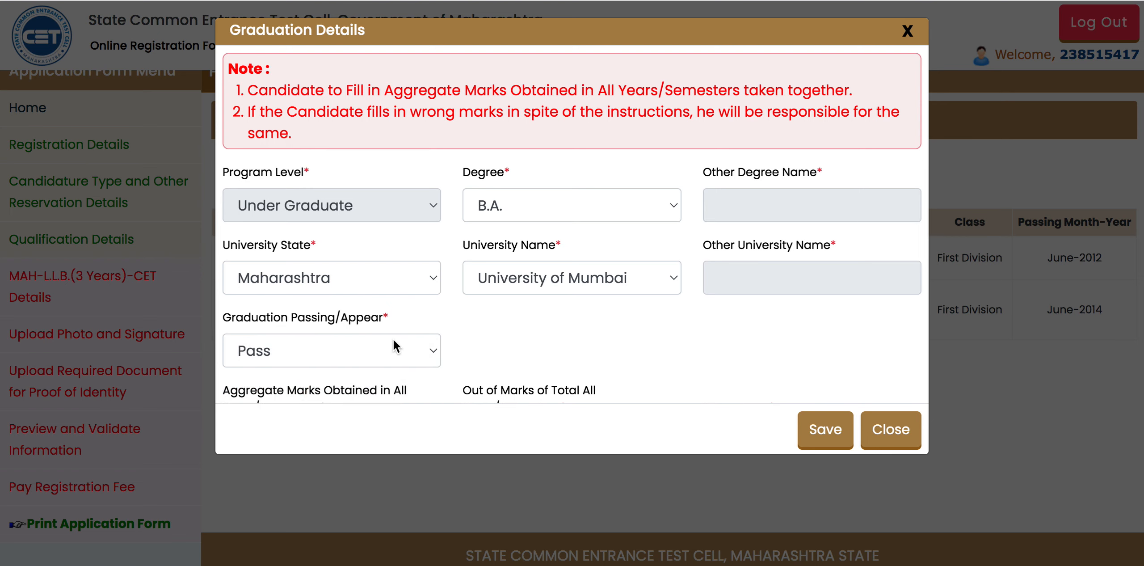
left_click(356, 353)
left_click(308, 336)
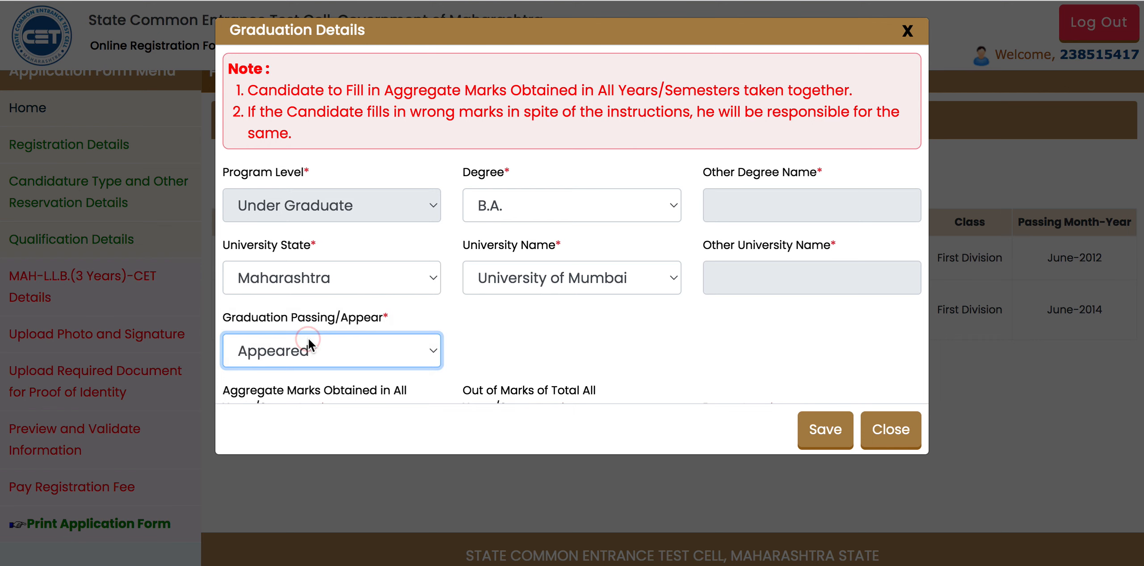
left_click(291, 356)
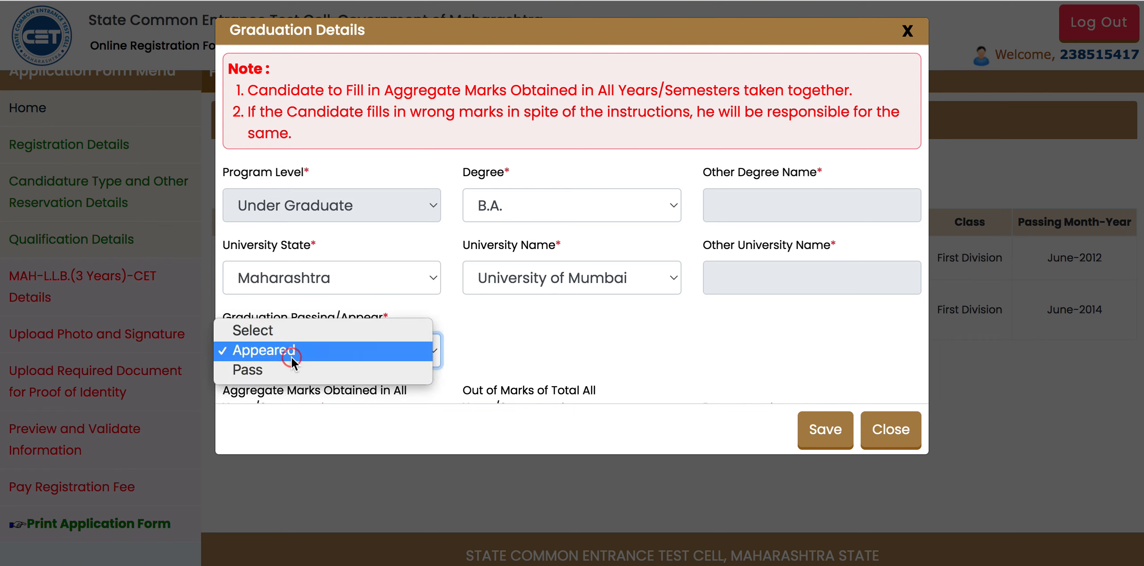
left_click(261, 374)
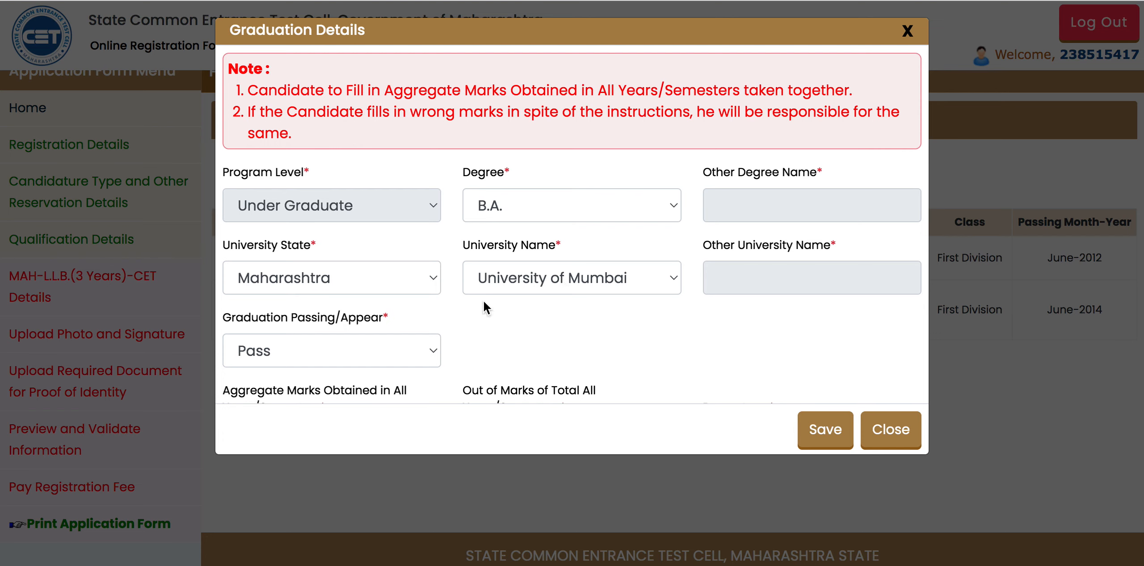
left_click(360, 353)
left_click(319, 333)
Change the graduation status to Pass so the marks fields become editable.
scroll(620, 311, "down", 4)
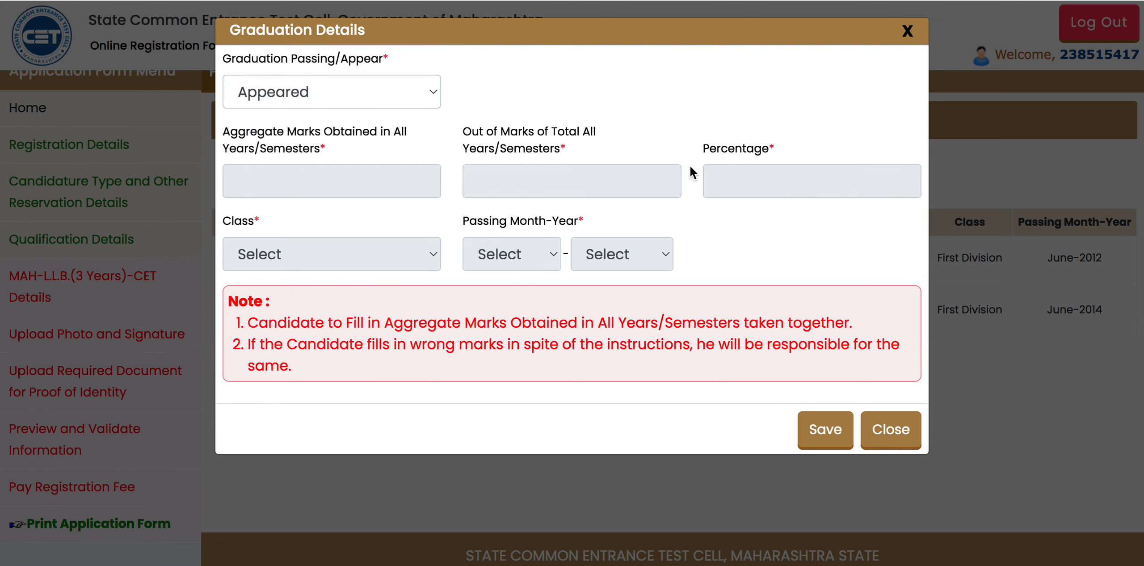
scroll(454, 193, "up", 2)
left_click(356, 166)
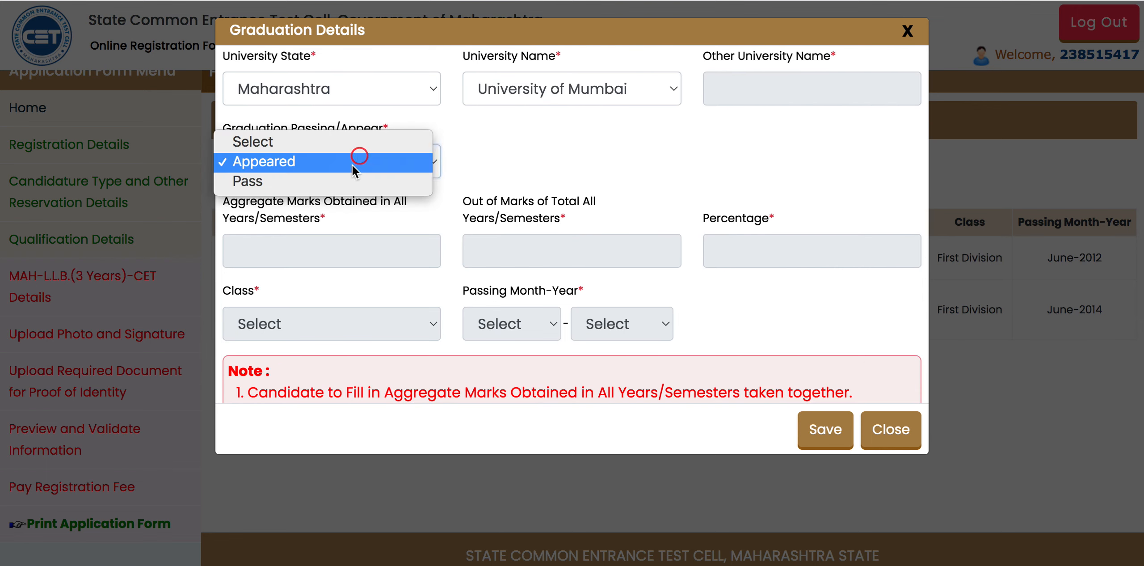
left_click(316, 187)
scroll(381, 213, "up", 2)
scroll(379, 208, "down", 3)
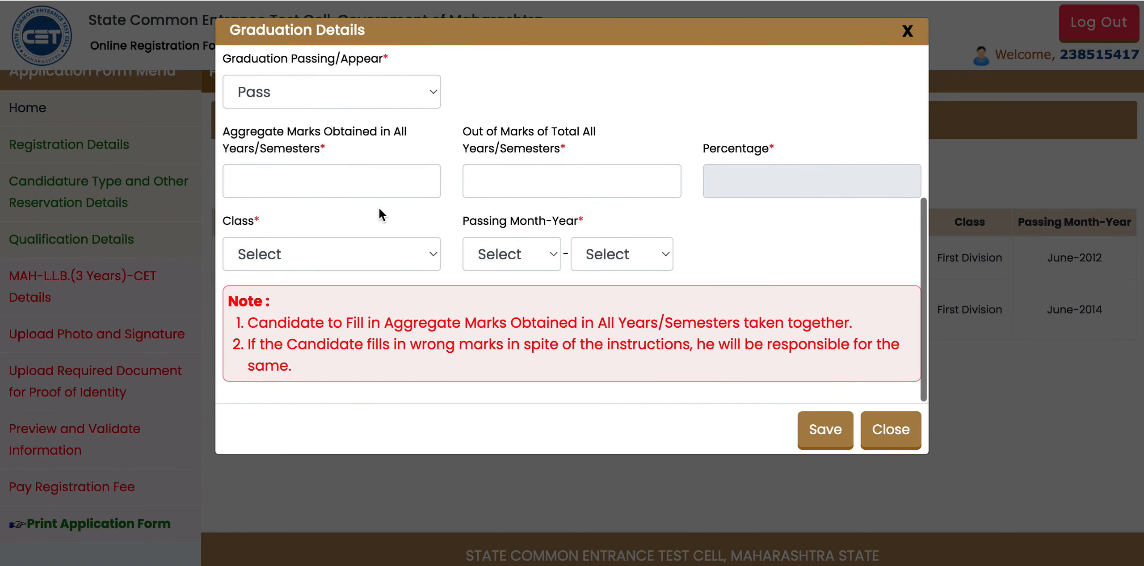
Enter provisional aggregate marks out of 2000, ending with 500.
left_click(323, 171)
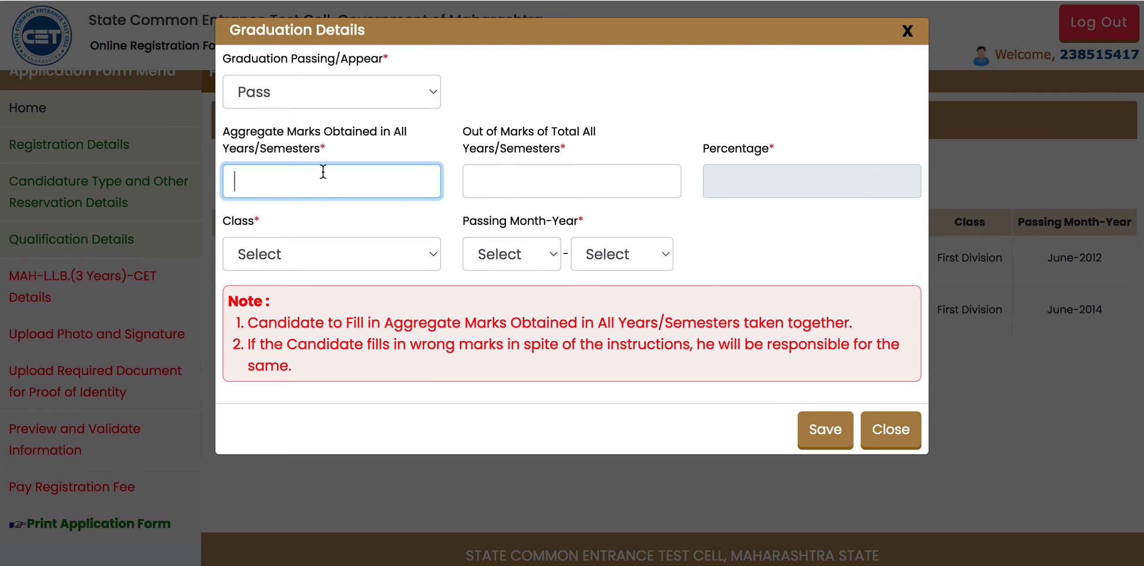
type("1000")
key("Tab")
type("2000")
key("Tab")
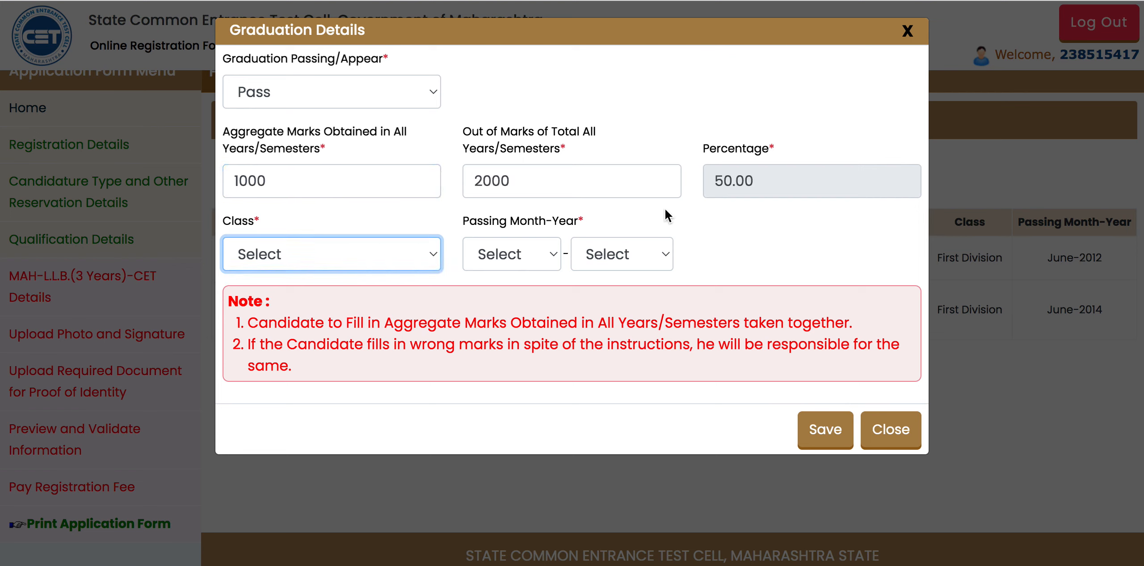
double_click(320, 181)
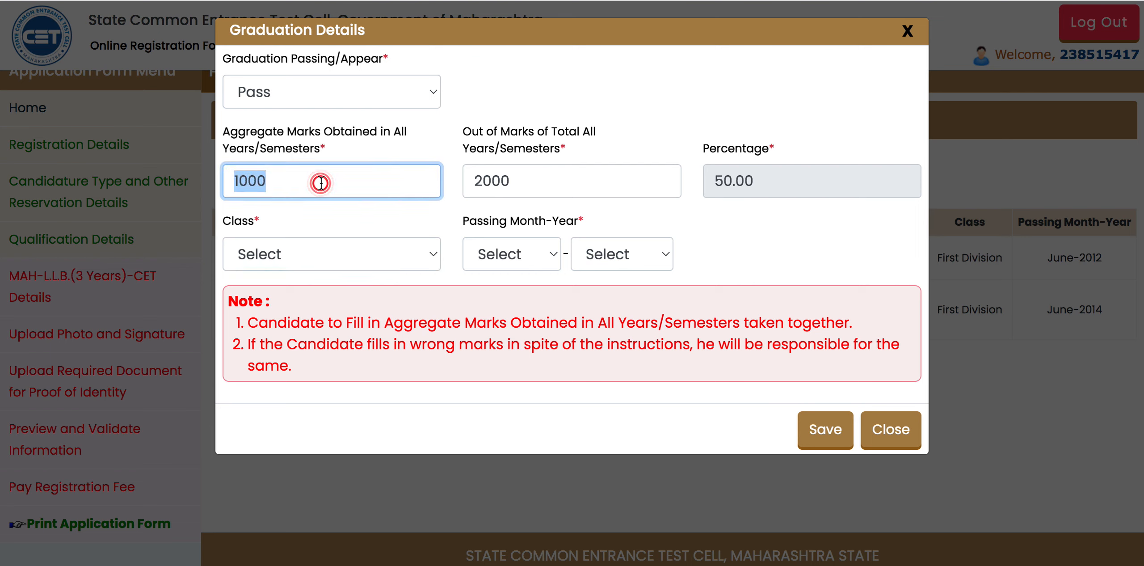
type("500")
key("Tab")
type("2000")
key("Tab")
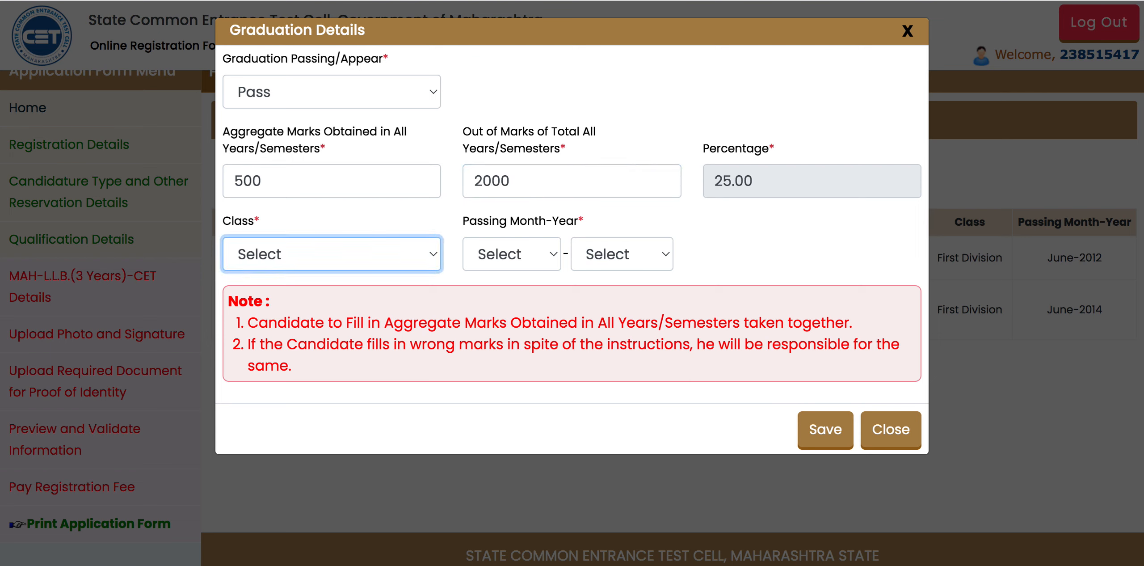
Set the graduation class to Pass.
left_click(376, 261)
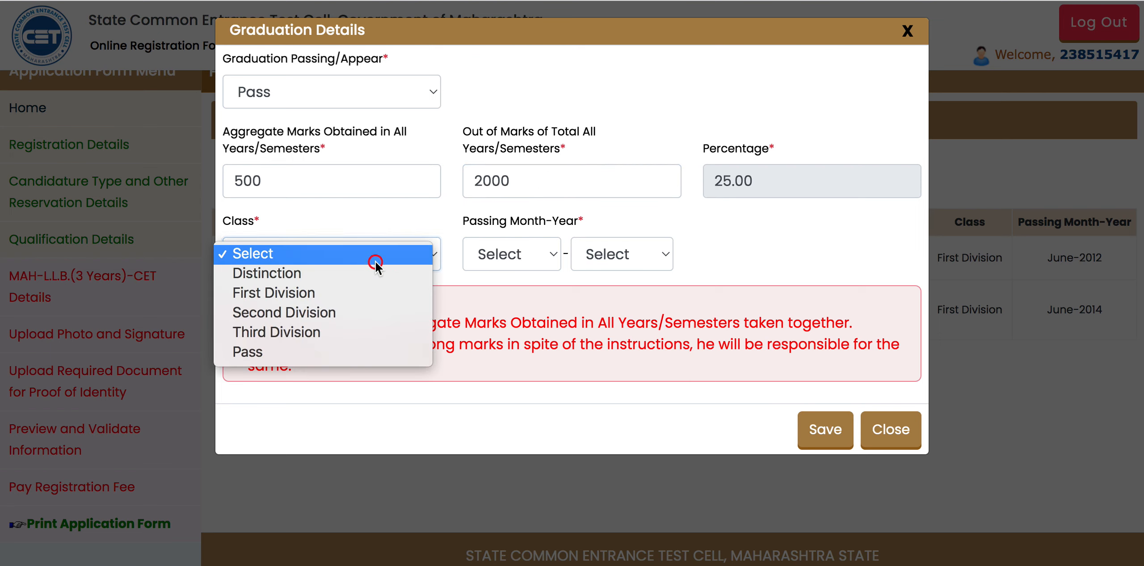
left_click(322, 271)
left_click(315, 253)
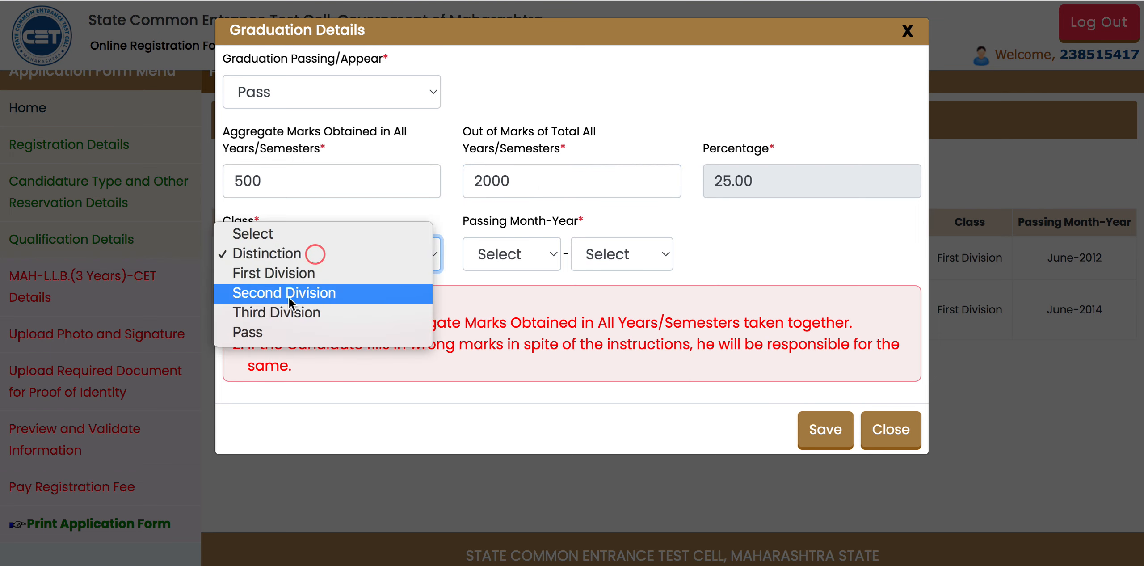
left_click(268, 332)
left_click(336, 267)
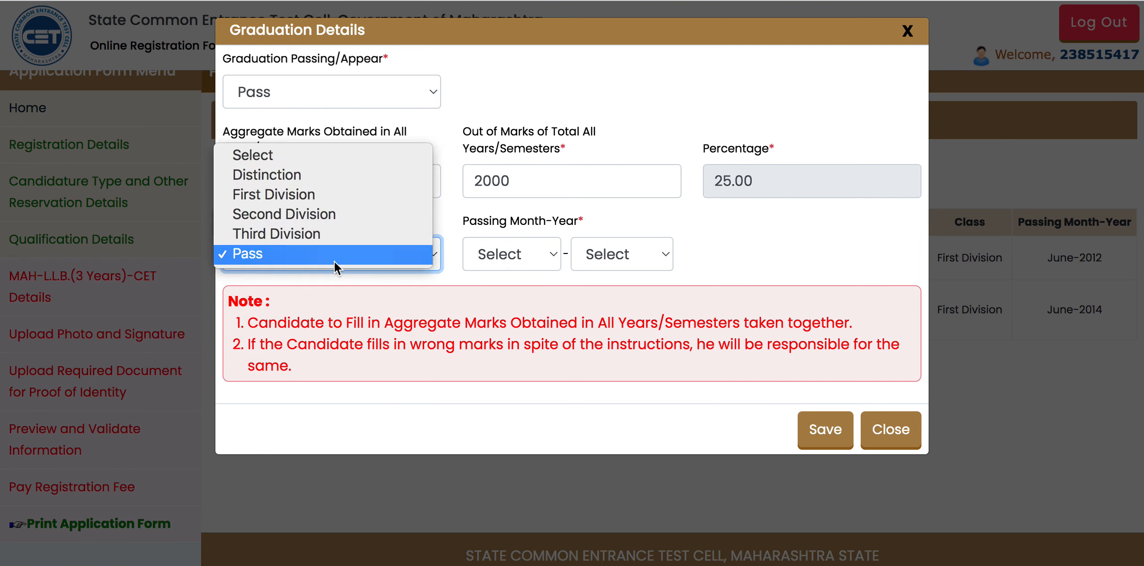
left_click(543, 85)
Correct the aggregate marks to 700 out of 2000.
left_click(498, 179)
left_click(333, 187)
type("600")
key("Tab")
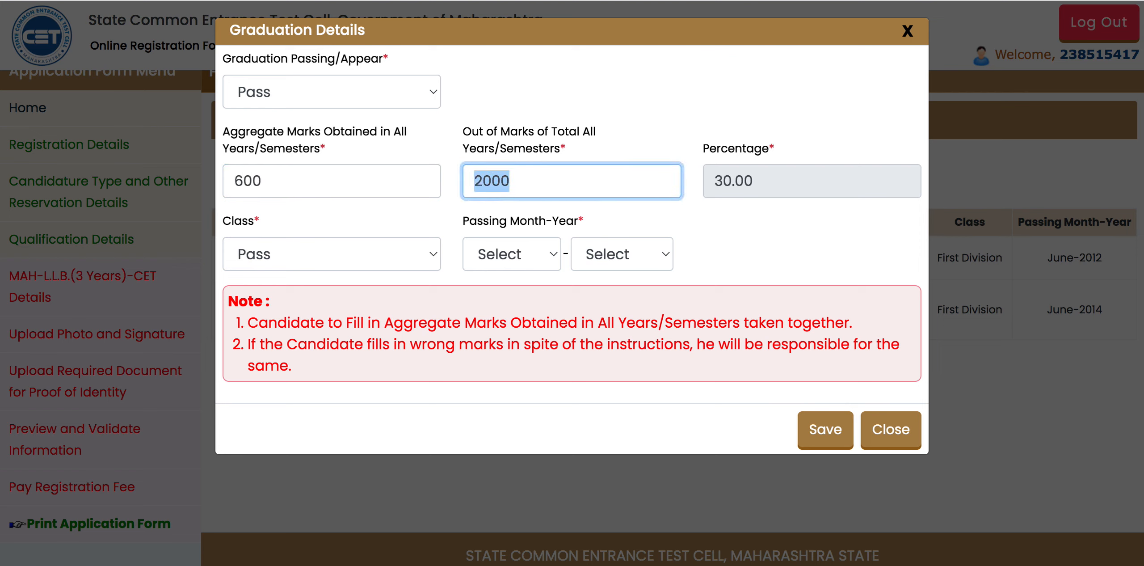
left_click(286, 183)
type("700")
key("Tab")
type("2000")
key("Tab")
Keep class Pass and set the passing month-year to June 2018.
left_click(697, 237)
left_click(377, 254)
left_click(315, 256)
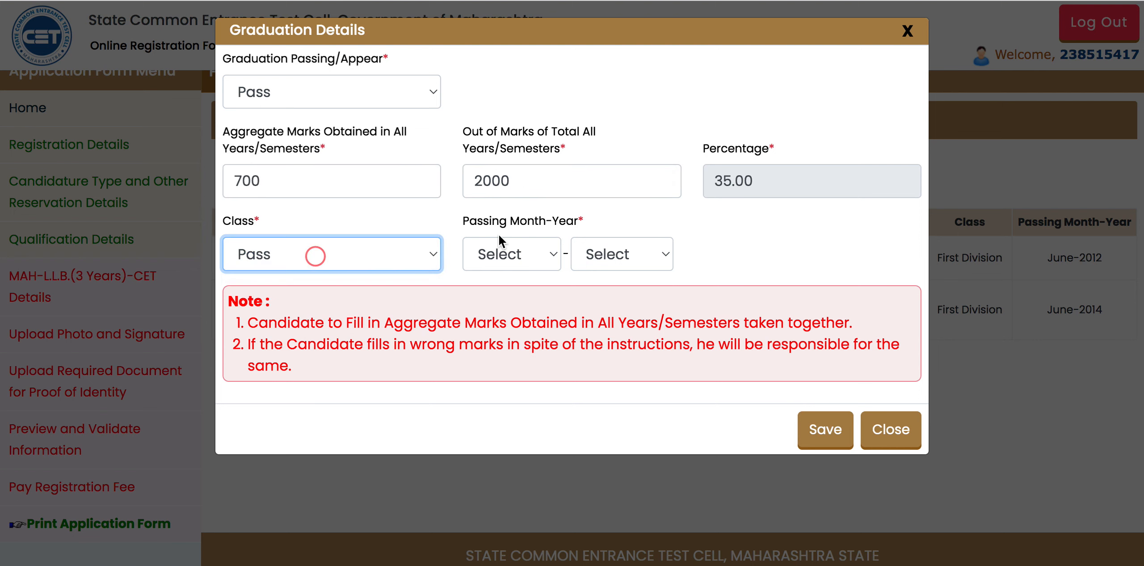
left_click(507, 257)
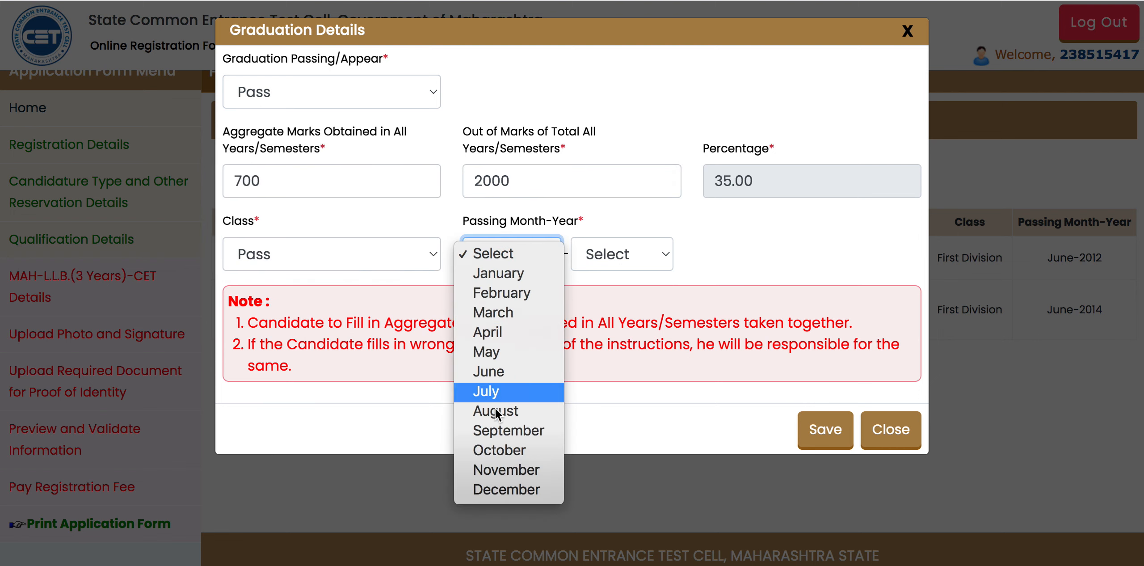
left_click(490, 374)
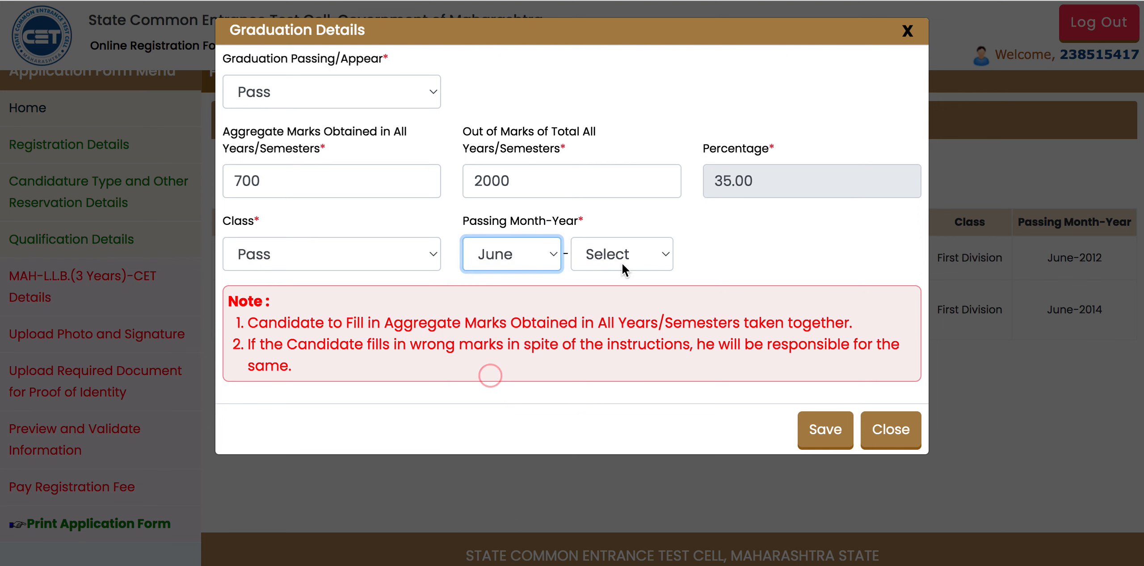
left_click(622, 268)
scroll(597, 403, "down", 10)
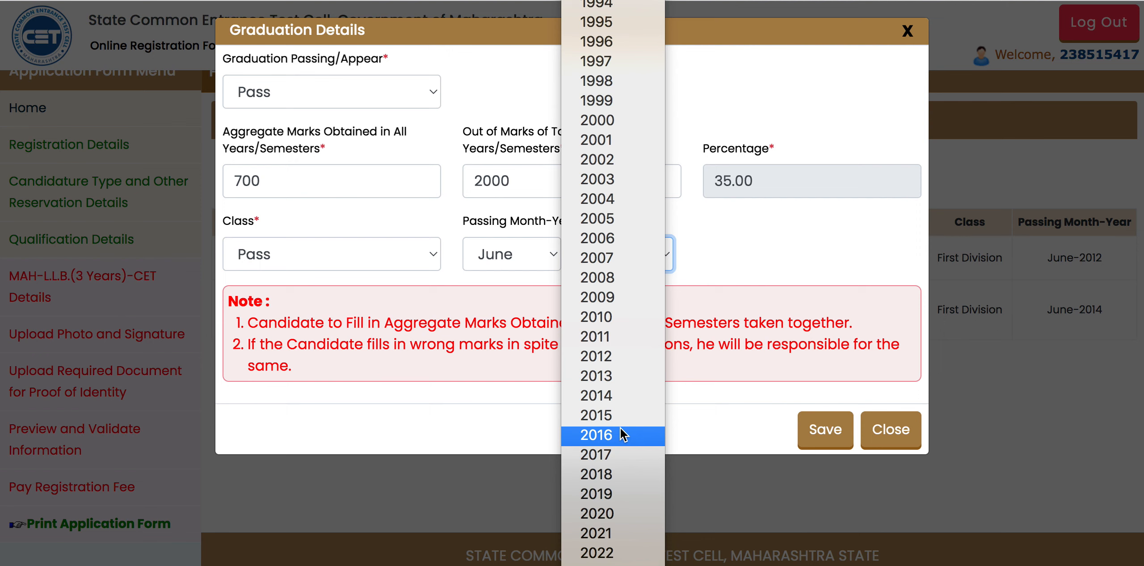
left_click(623, 475)
left_click(725, 409)
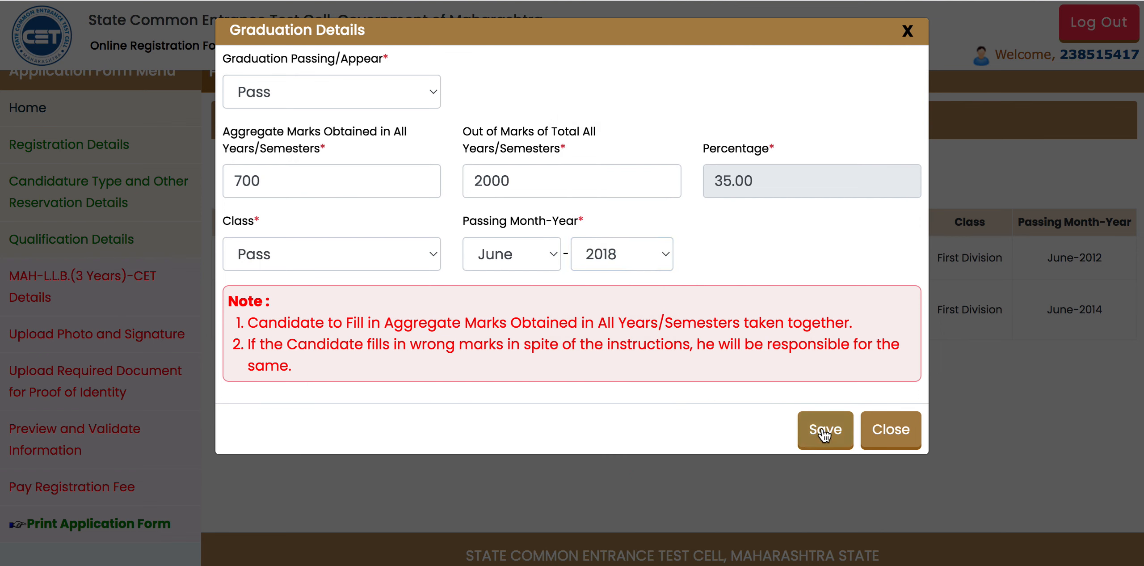
Save the B.A. graduation record, continue, then return to Qualification Details.
left_click(824, 432)
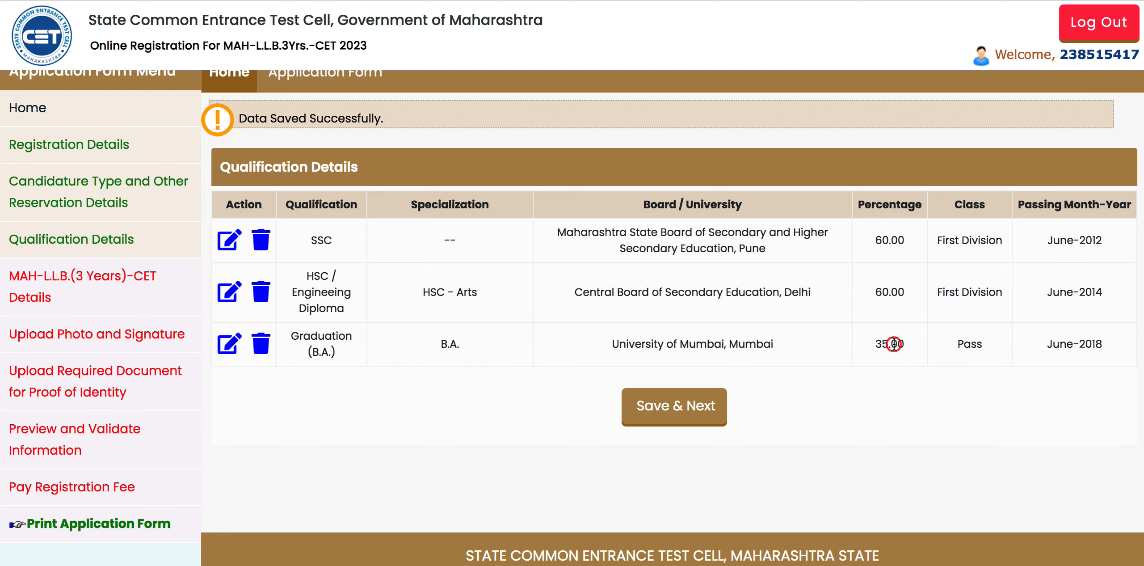
left_click(679, 412)
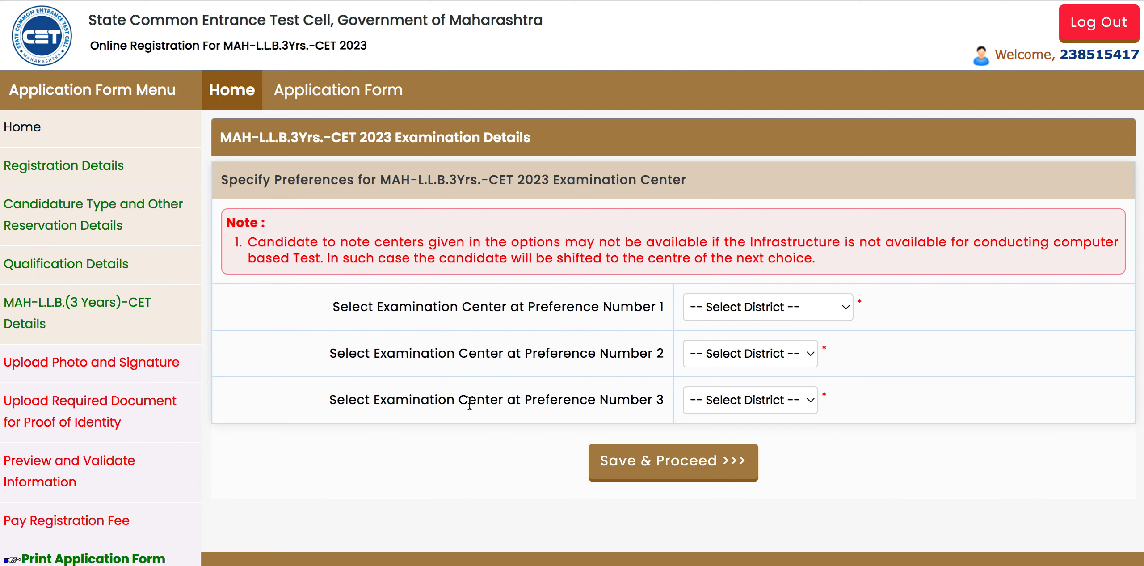
left_click(181, 318)
left_click(106, 269)
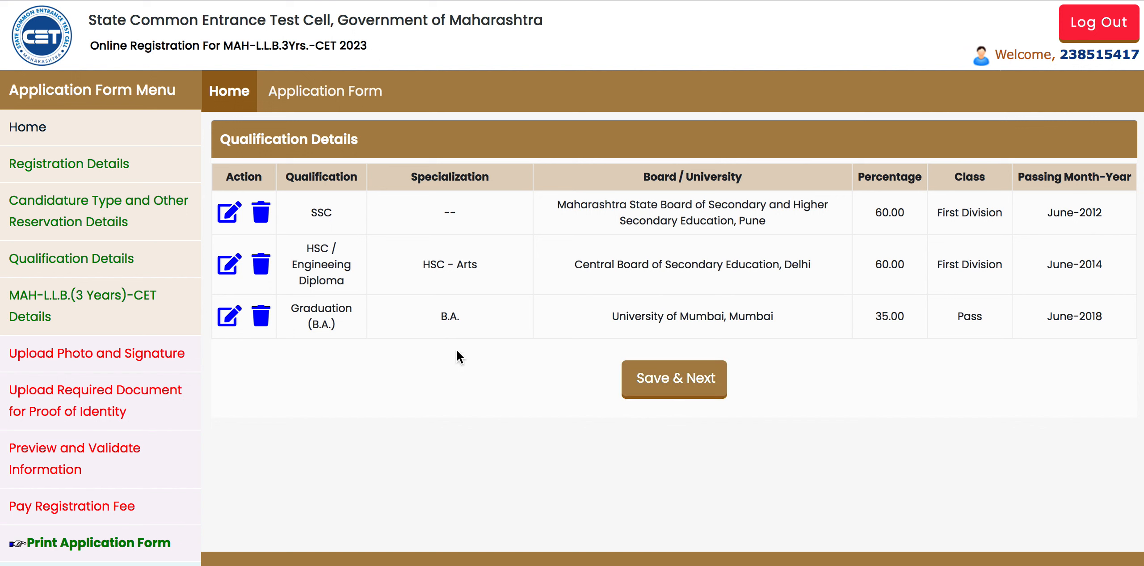
Edit the graduation row, change aggregate marks from 700 to 1000 out of 2000, and save.
left_click(228, 316)
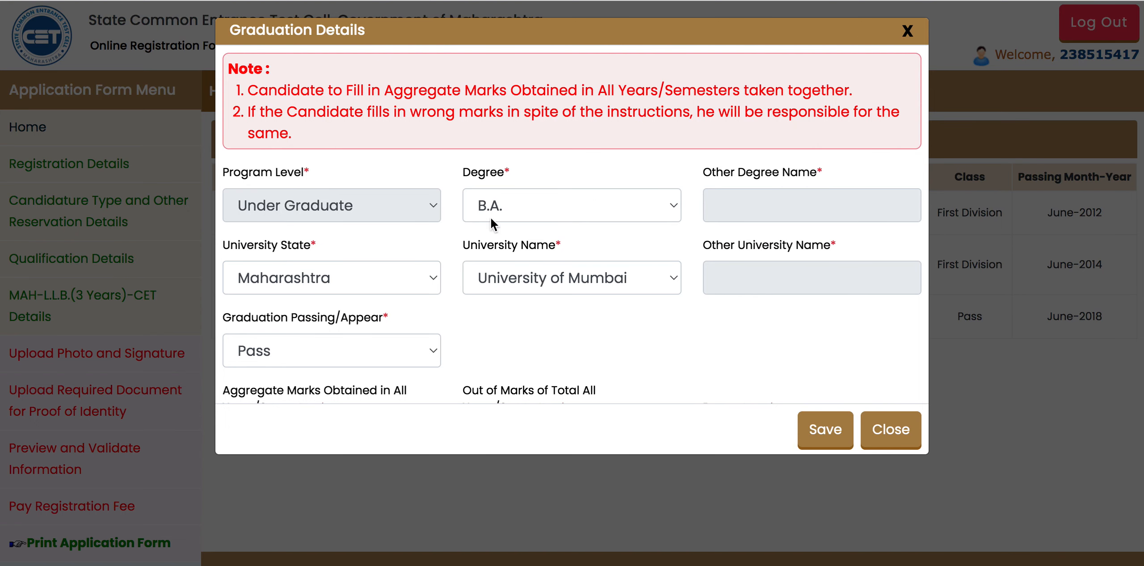
scroll(599, 214, "down", 5)
double_click(341, 180)
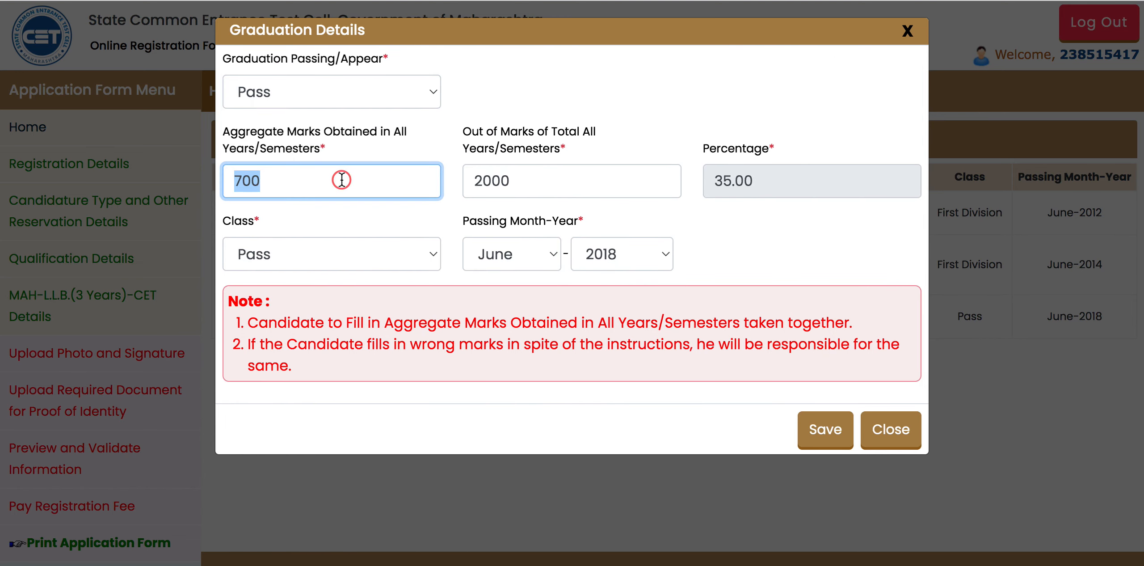
type("1000")
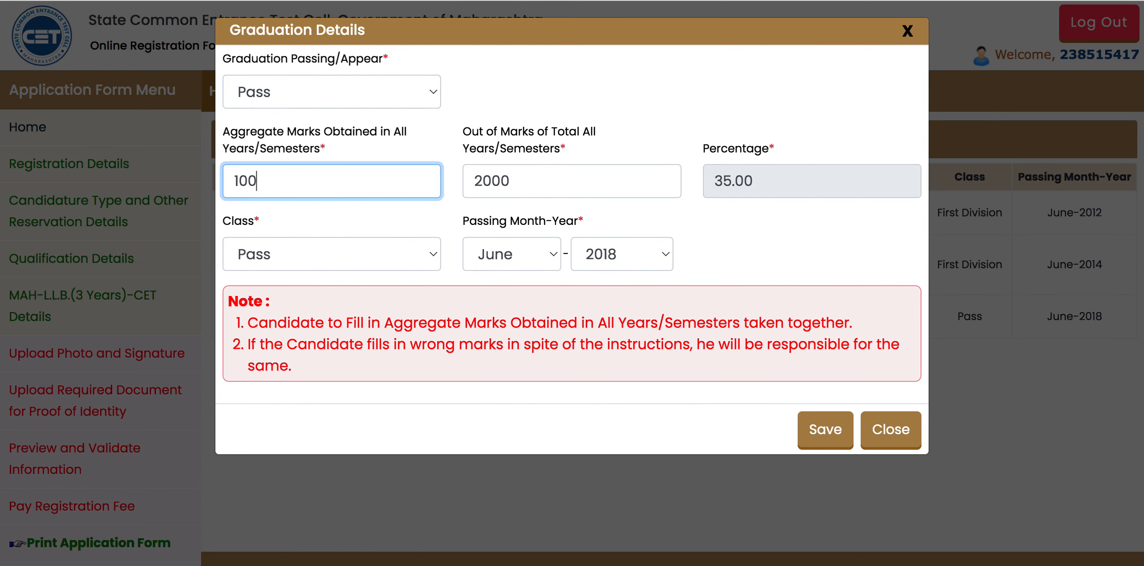
key("Tab")
key("Tab")
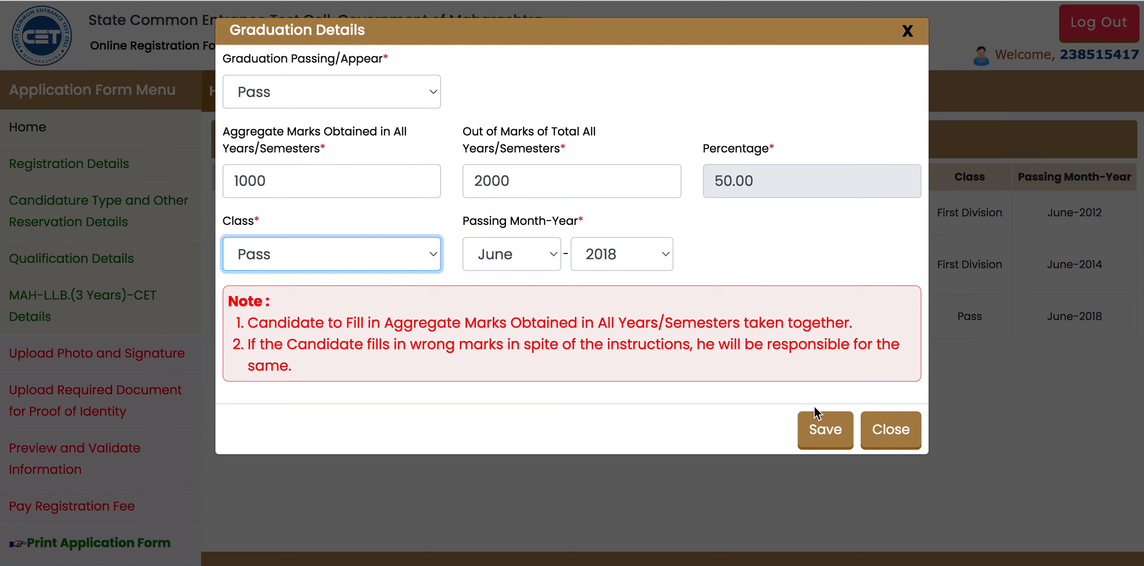
left_click(825, 430)
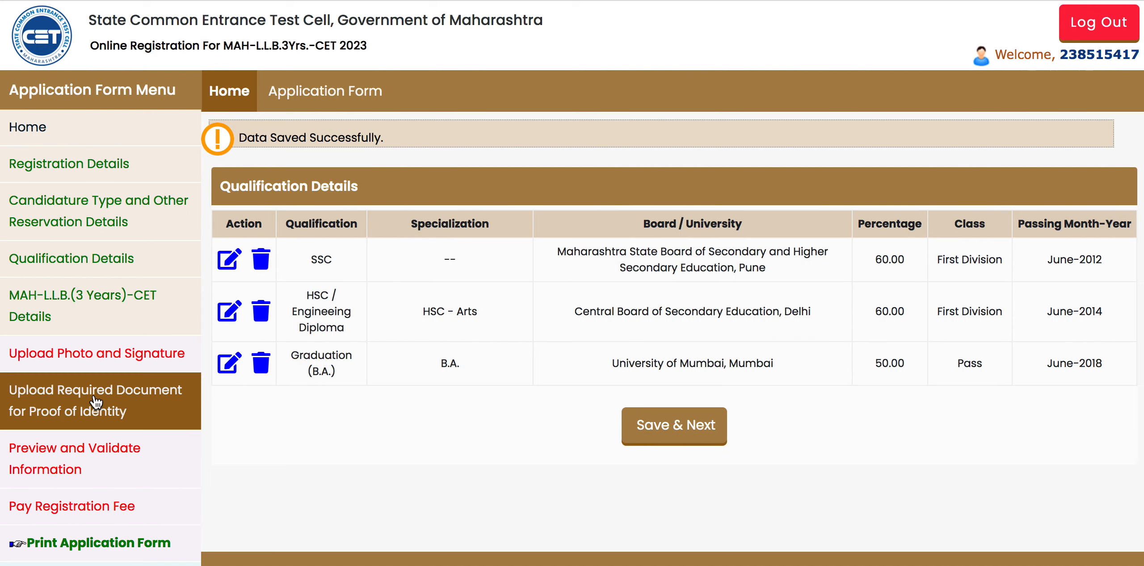
left_click(89, 364)
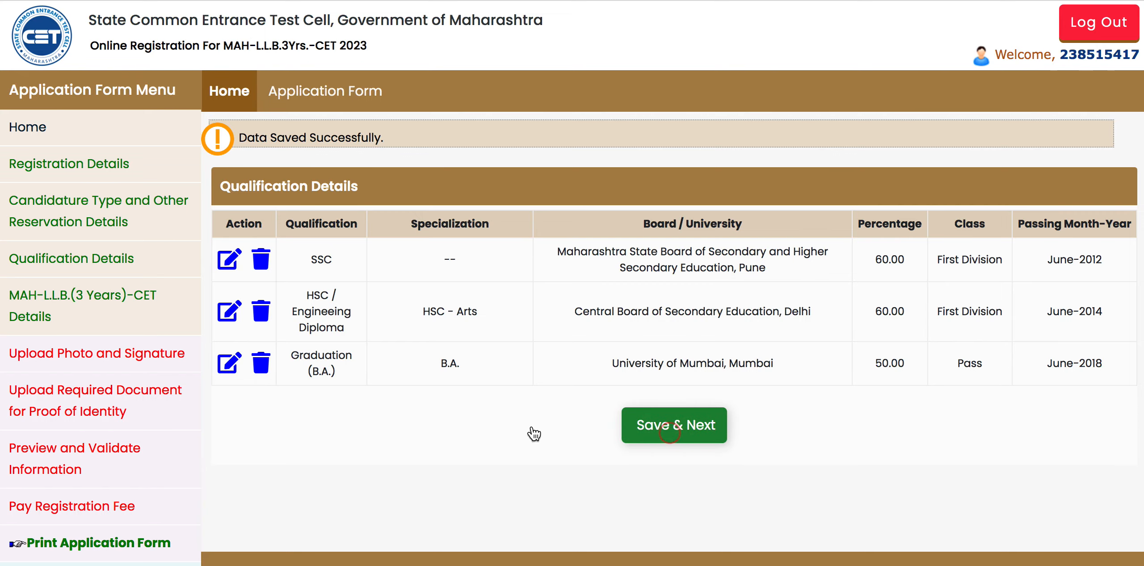
Choose Thane, Mumbai Suburban and Mumbai City as exam-centre preferences 1 to 3, then save.
left_click(639, 434)
scroll(331, 346, "down", 1)
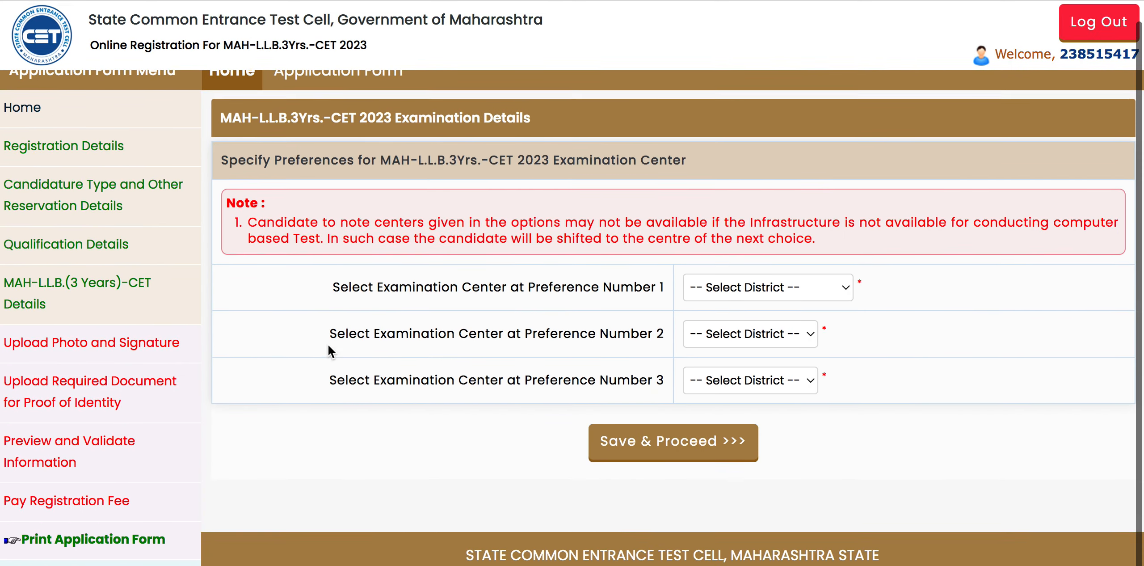
left_click(776, 288)
scroll(749, 334, "down", 10)
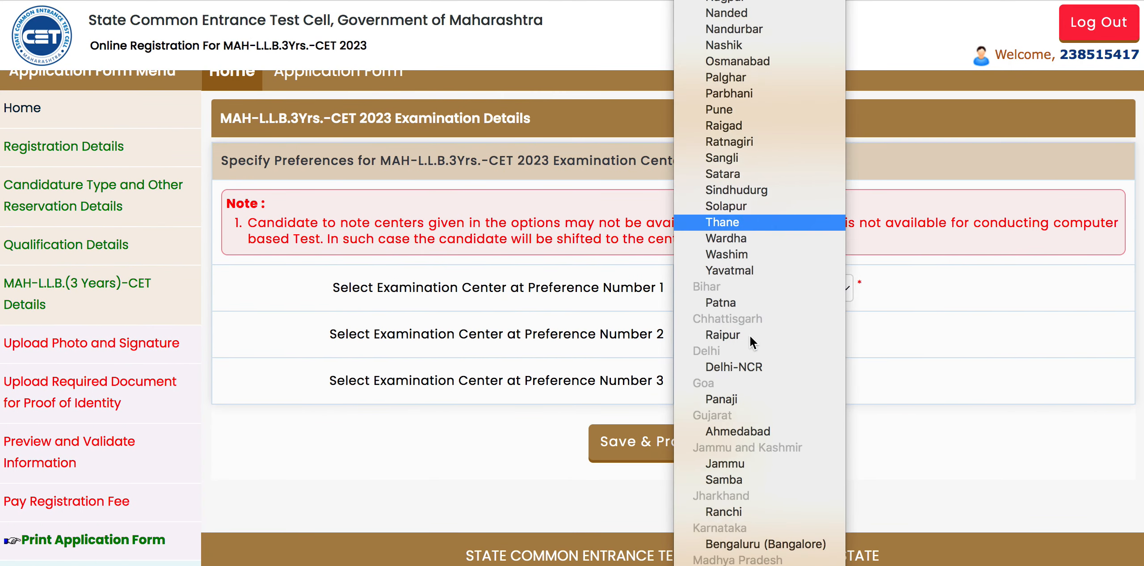
key("Return")
left_click(749, 334)
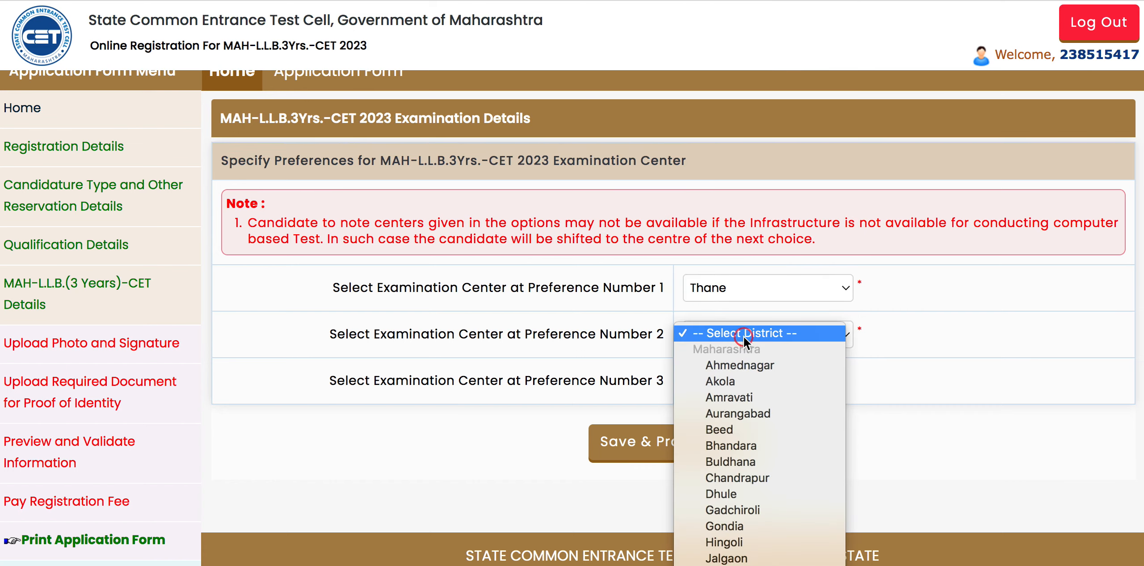
key("Down")
key("Return")
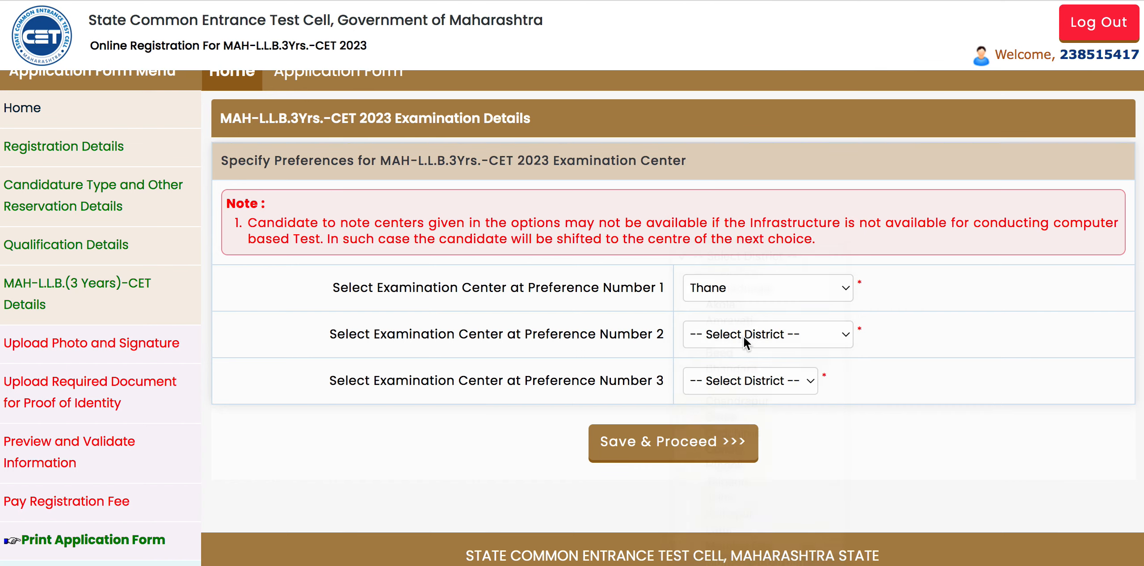
left_click(739, 376)
key("m")
key("Return")
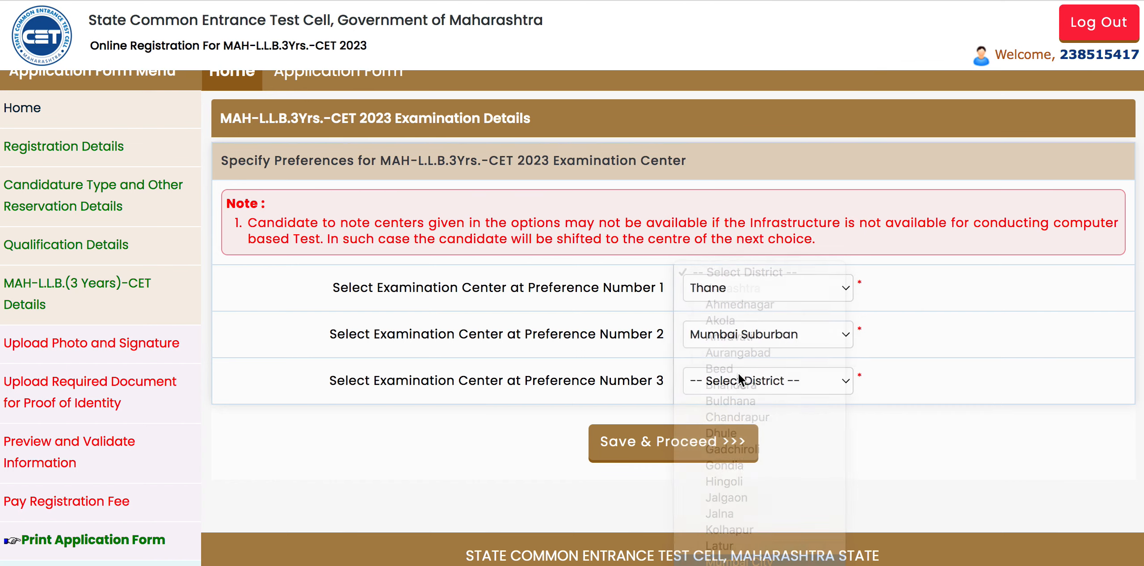
left_click(709, 443)
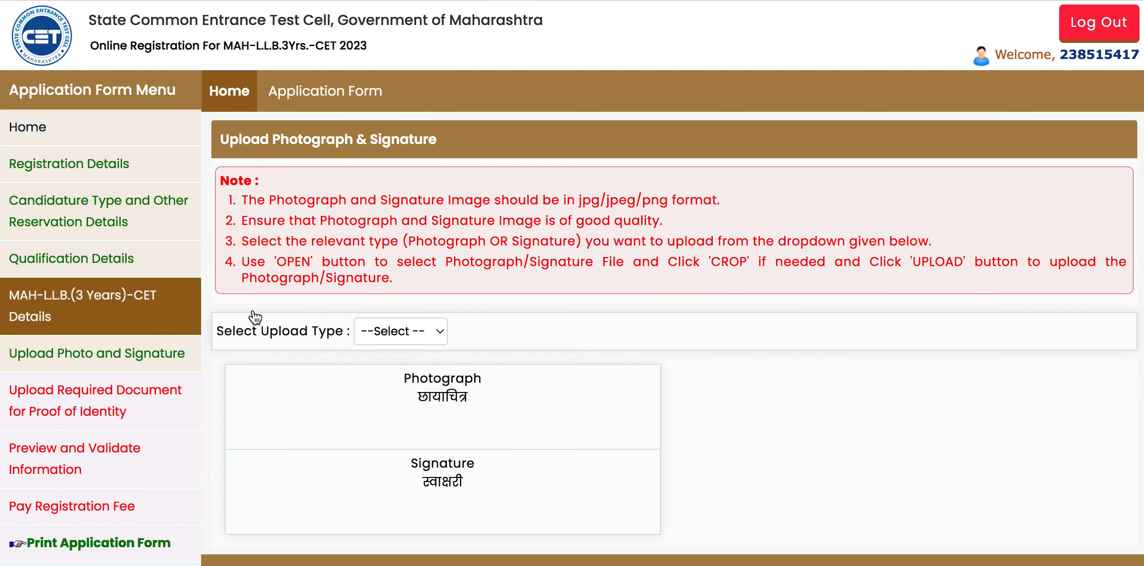
Select Photograph as the upload type after briefly trying Signature.
scroll(477, 356, "down", 1)
left_click(388, 318)
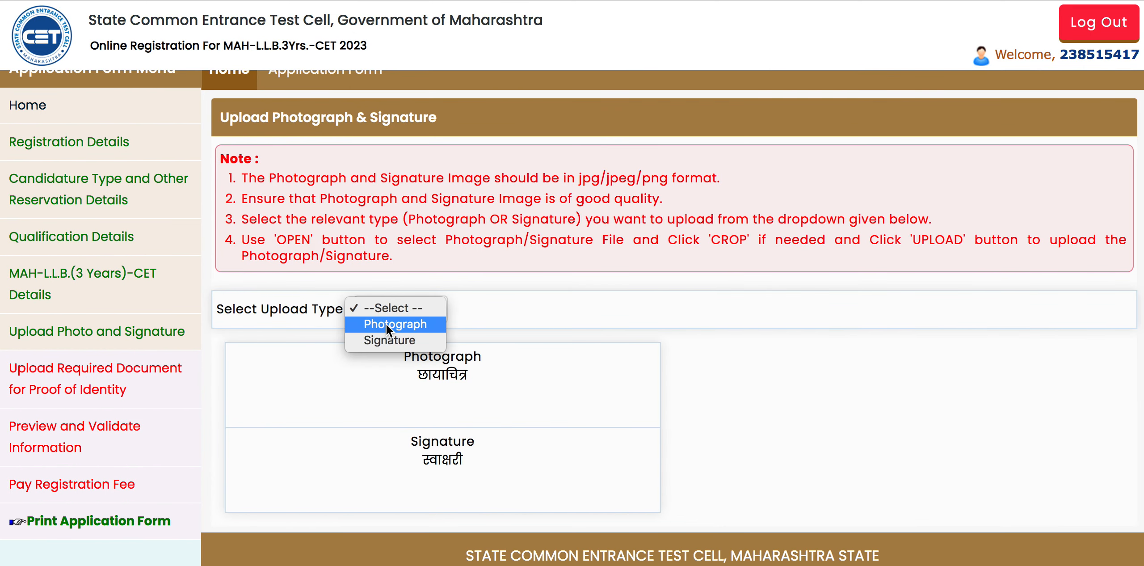
left_click(386, 325)
left_click(1064, 374)
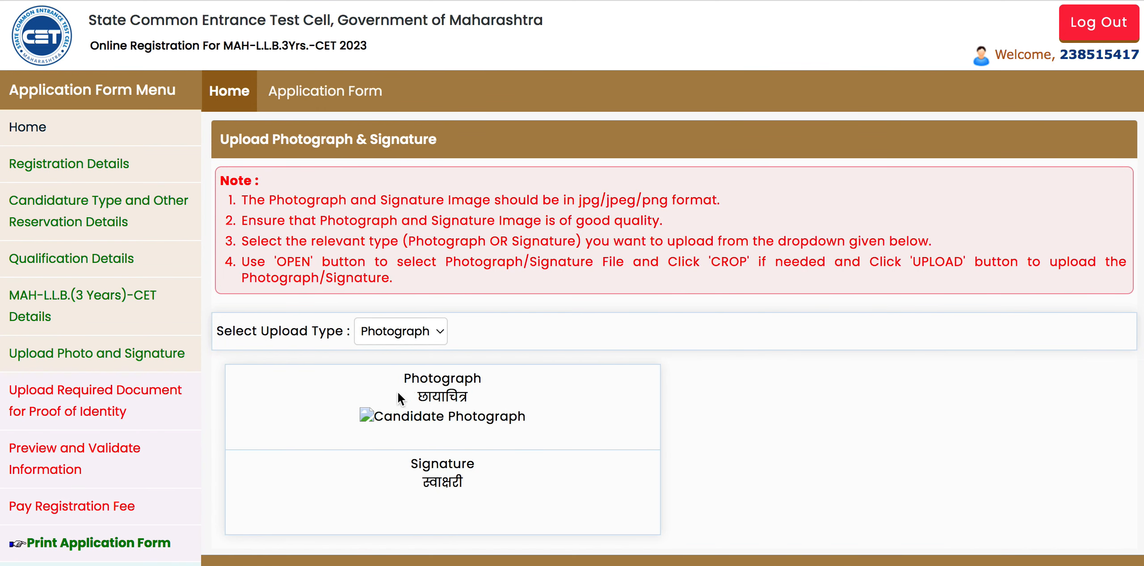
left_click(381, 327)
left_click(396, 331)
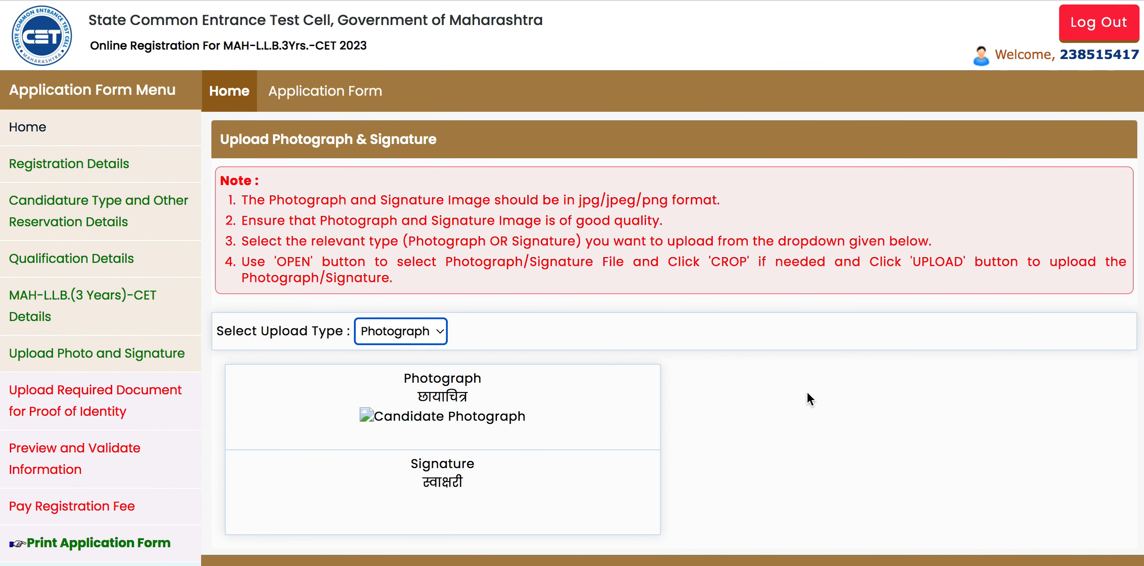
left_click(407, 331)
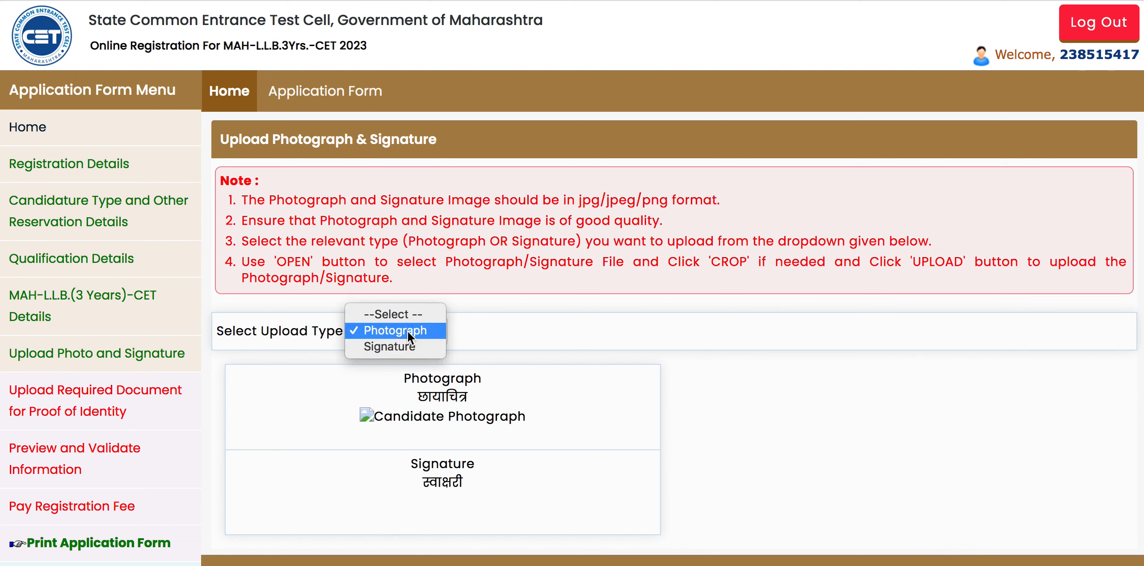
left_click(393, 350)
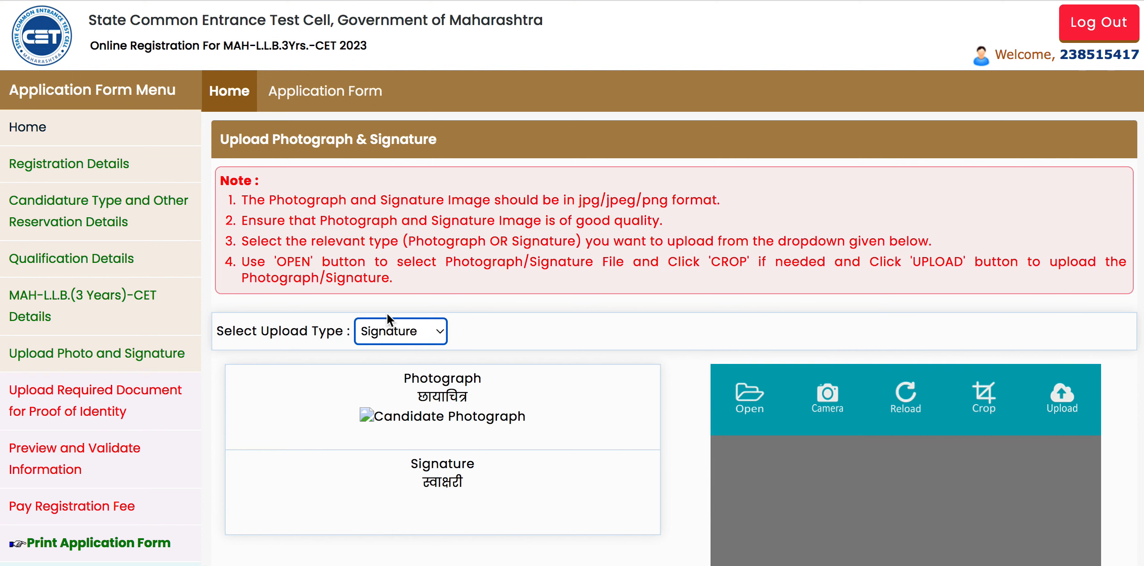
left_click(386, 319)
left_click(378, 312)
Search the Downloads files by name and choose the candidate's photo JPEG.
left_click(751, 395)
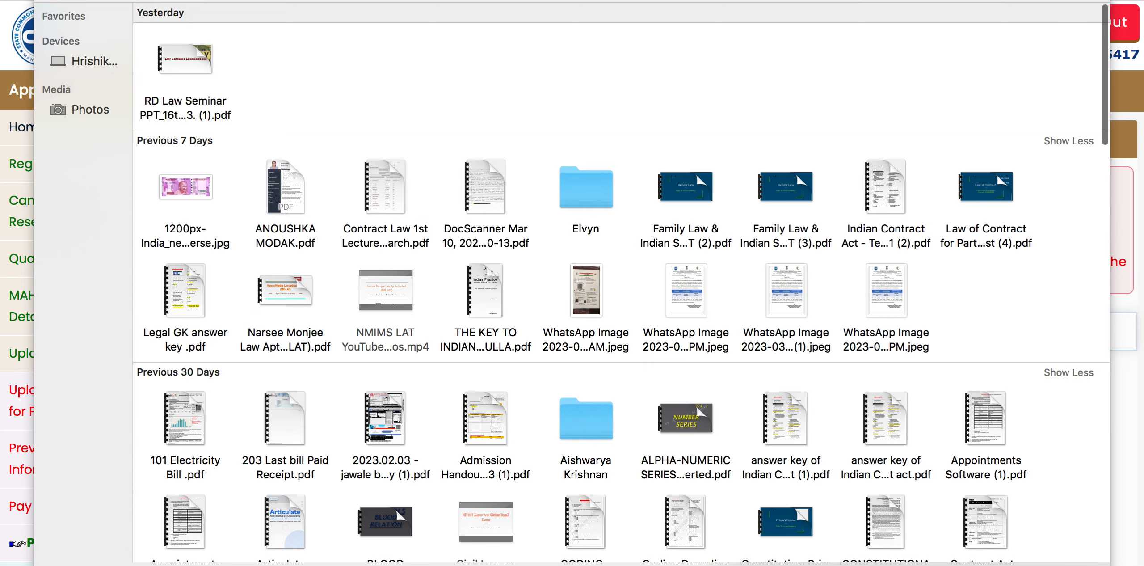
type("sign")
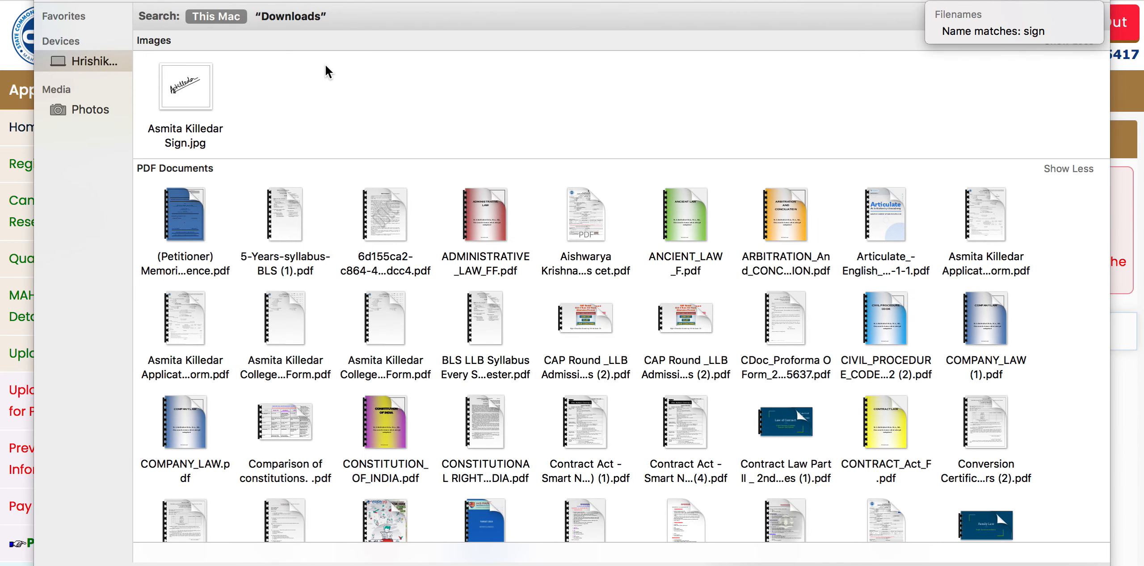
type("p")
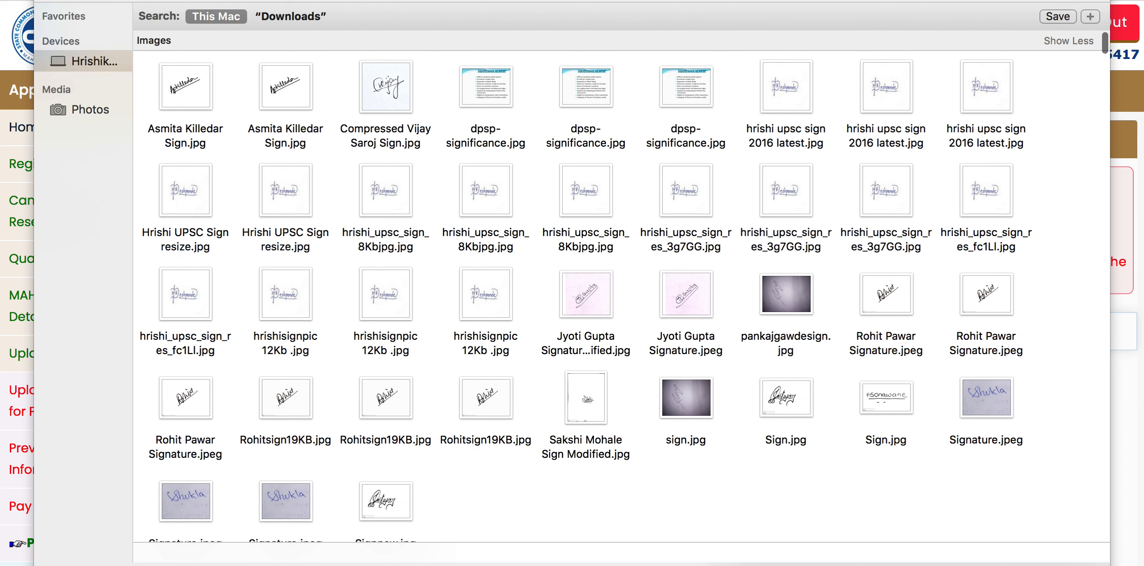
type("hr")
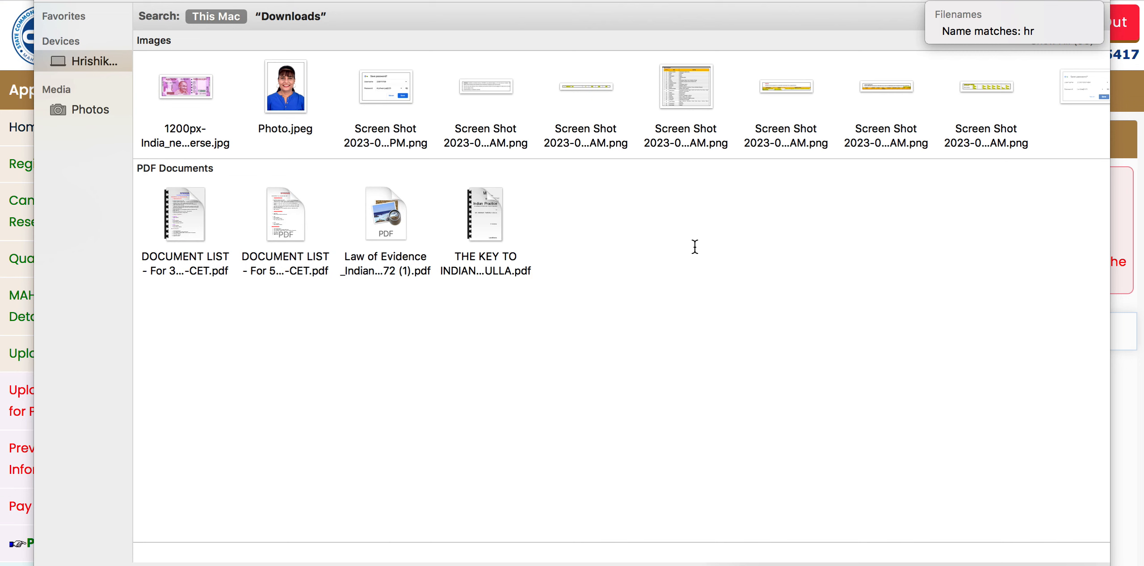
left_click(744, 130)
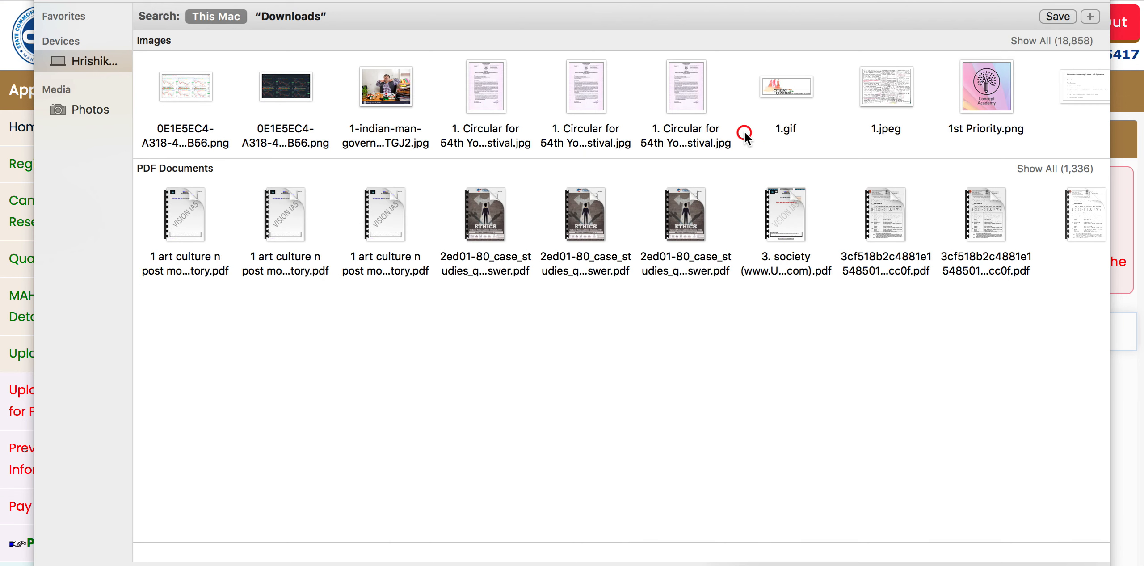
scroll(849, 98, "right", 5)
scroll(849, 98, "right", 10)
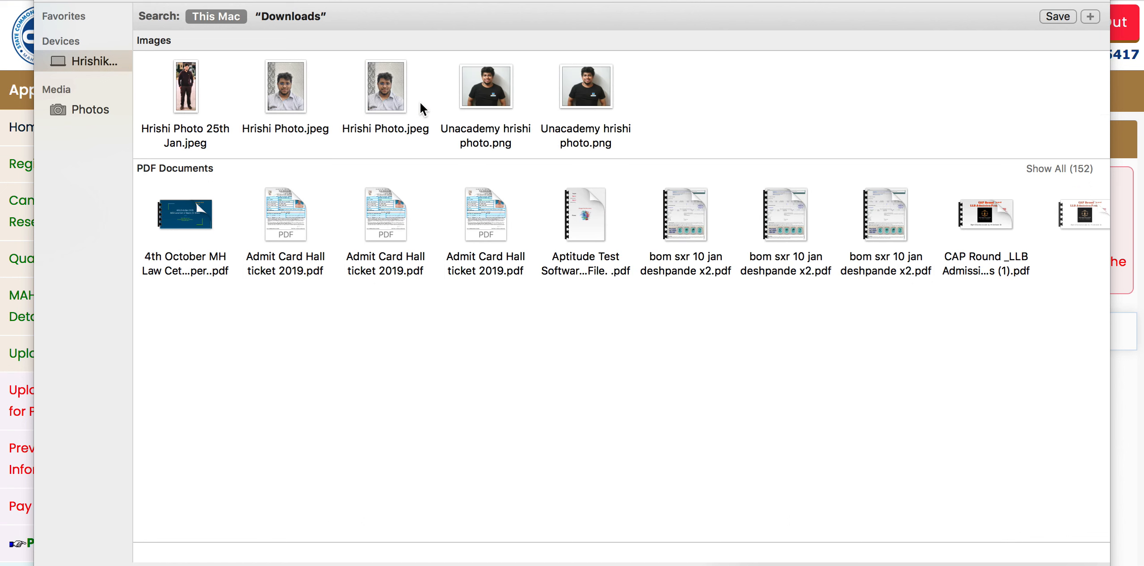
double_click(386, 91)
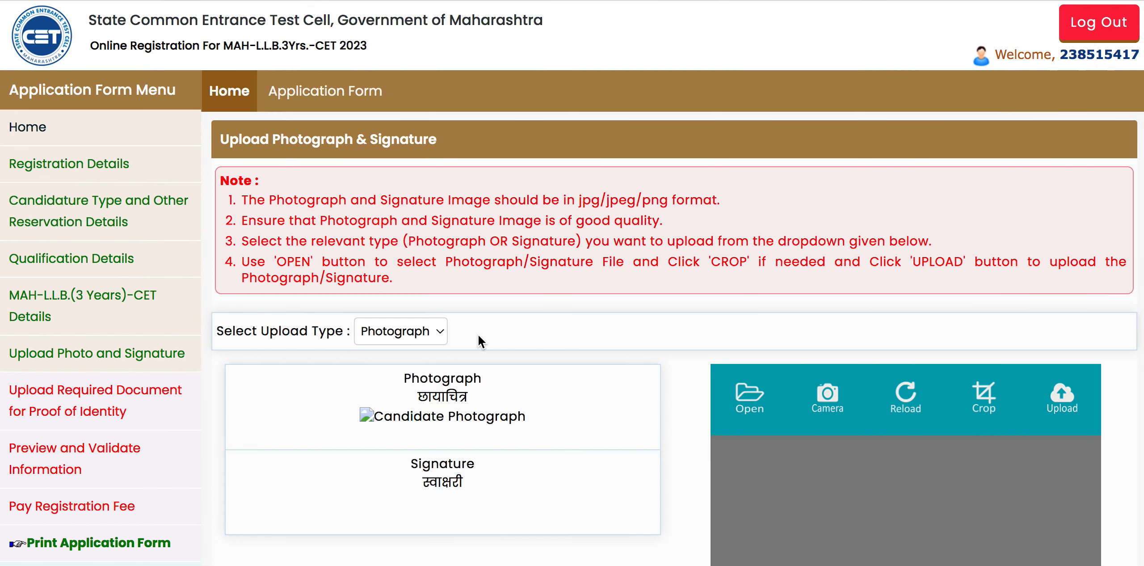
Upload the photograph, then find the 'sign' signature image and upload it as Signature.
scroll(1059, 395, "down", 3)
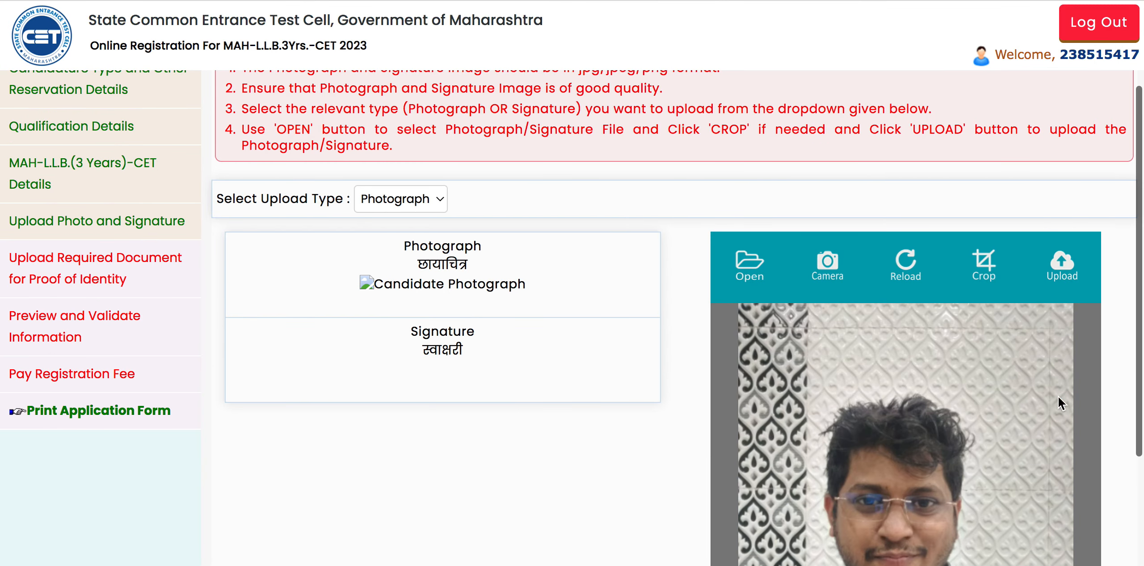
left_click(1063, 258)
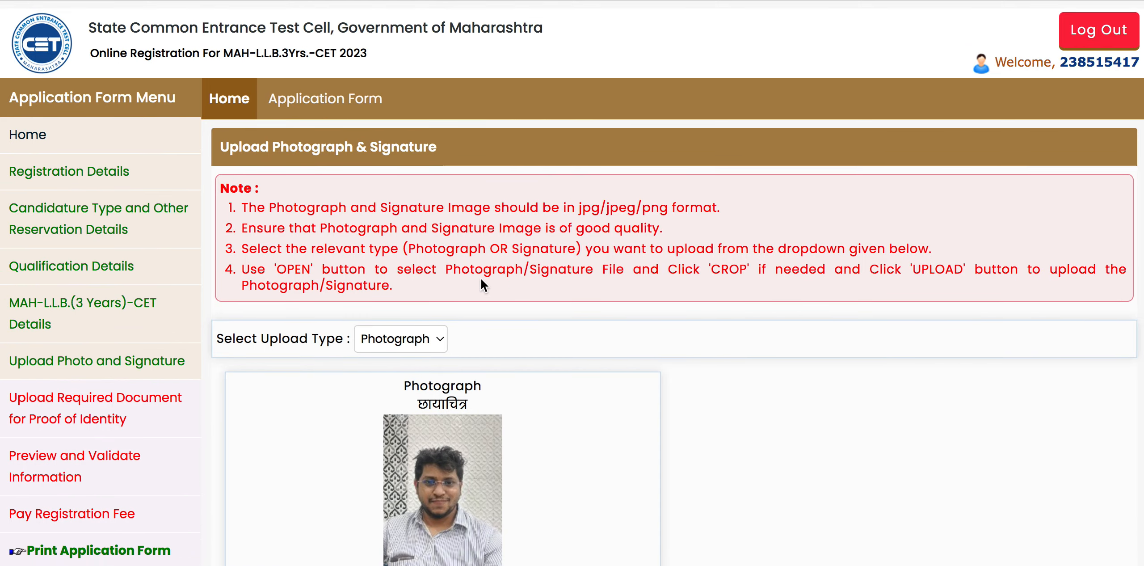
scroll(481, 277, "down", 4)
left_click(384, 174)
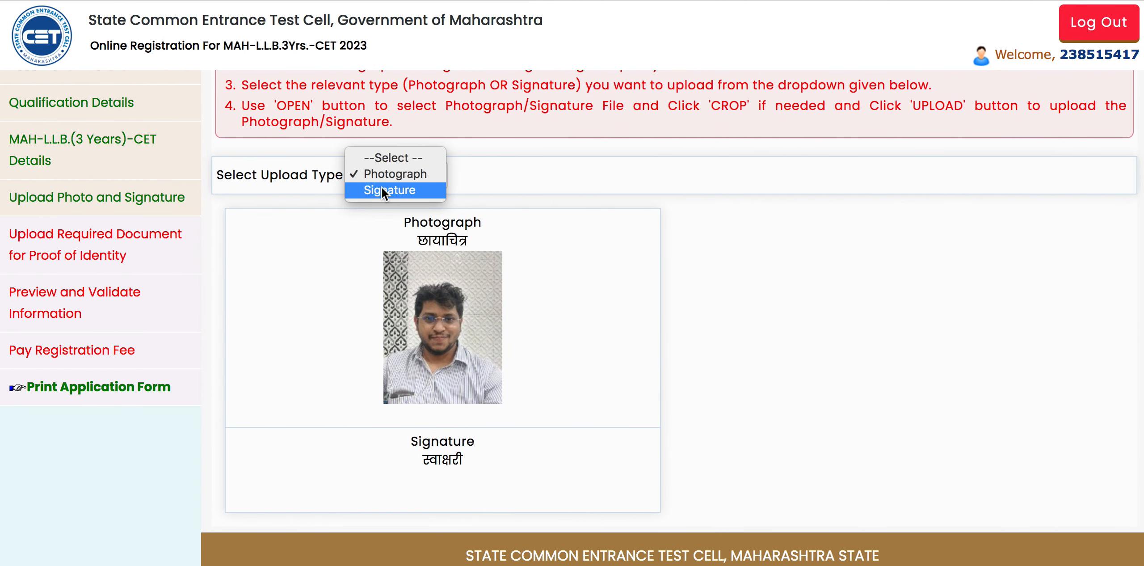
left_click(383, 190)
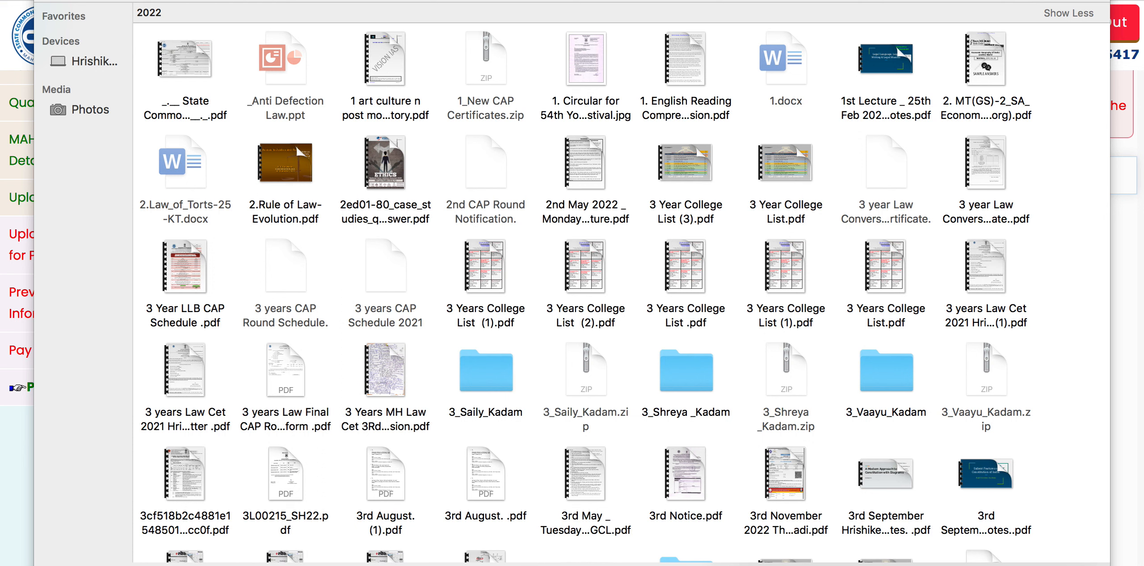
type("sign")
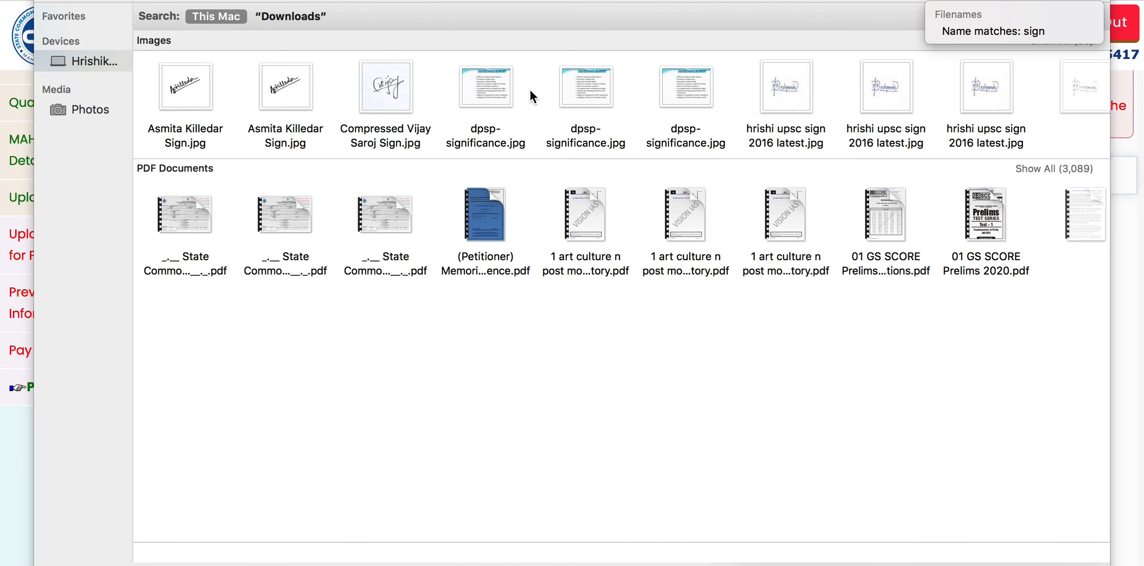
left_click(404, 97)
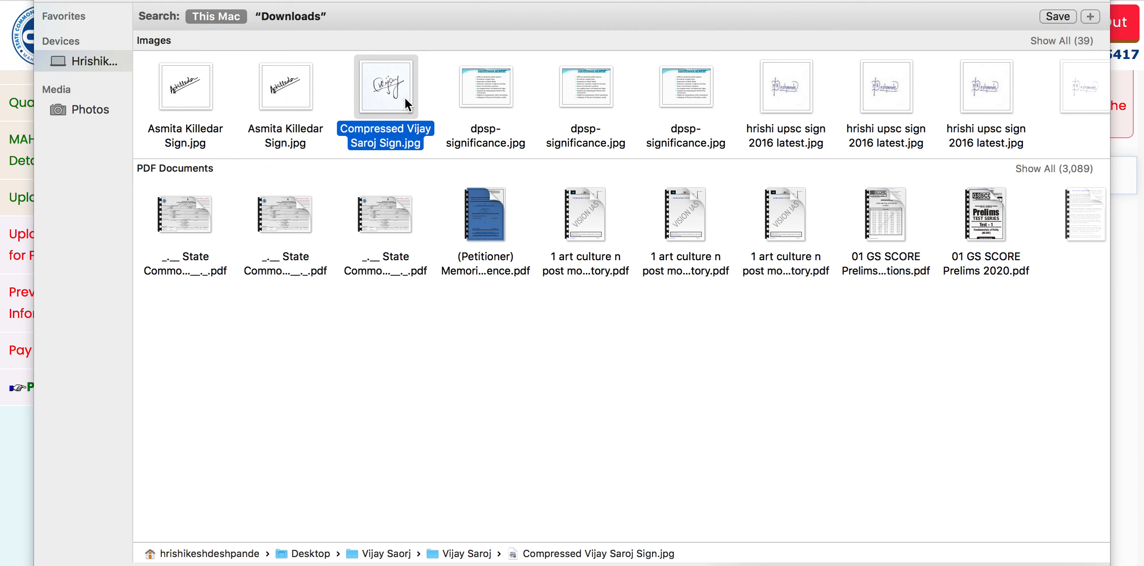
double_click(774, 91)
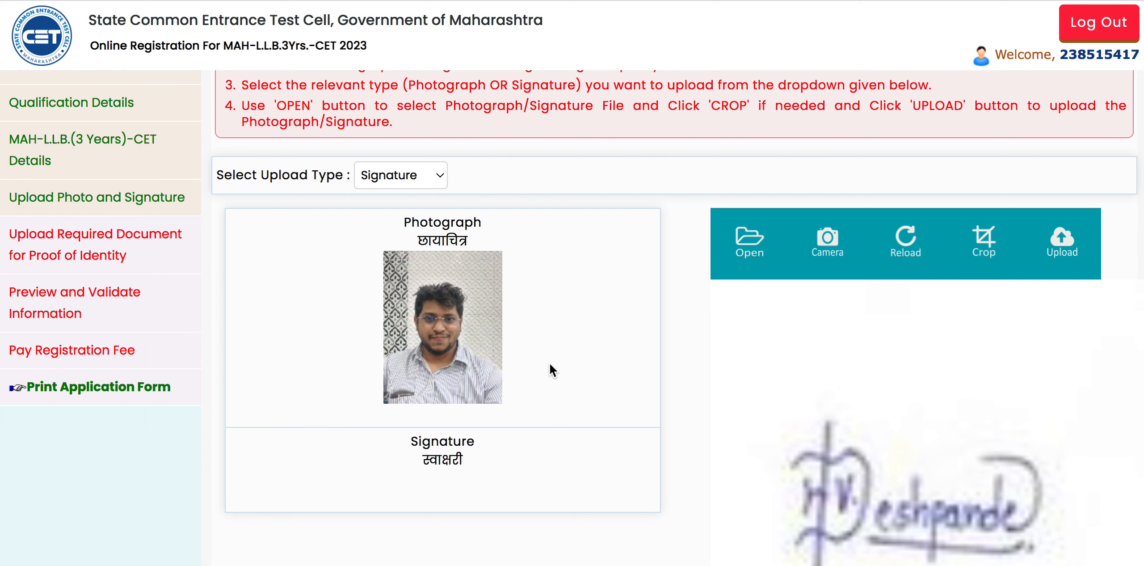
left_click(1062, 242)
scroll(513, 376, "down", 5)
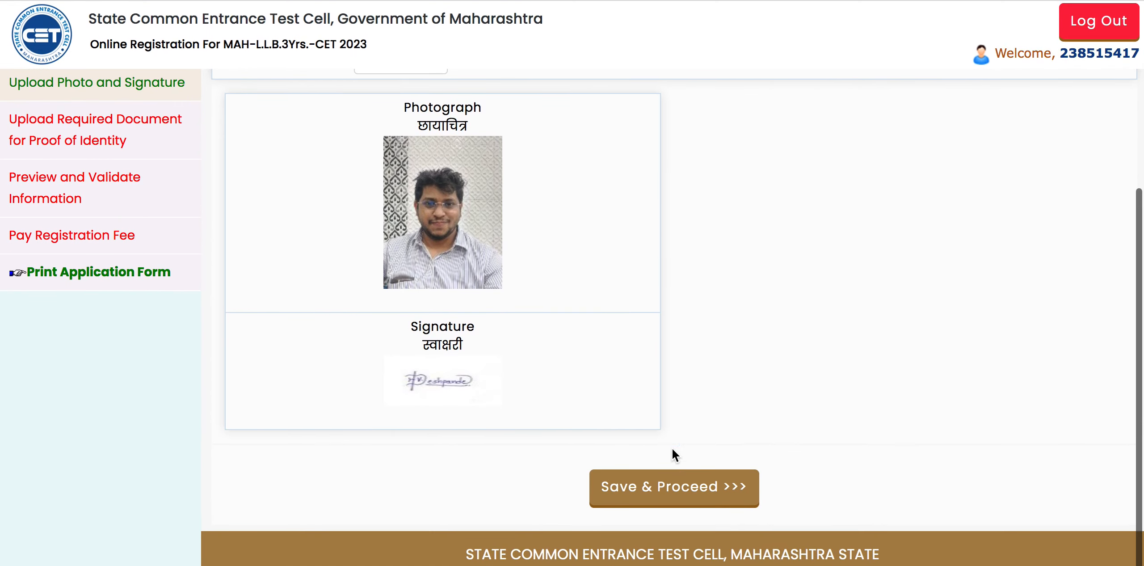
Proceed to proof of identity, pick Aadhaar Card as the document, and browse for its file.
left_click(666, 489)
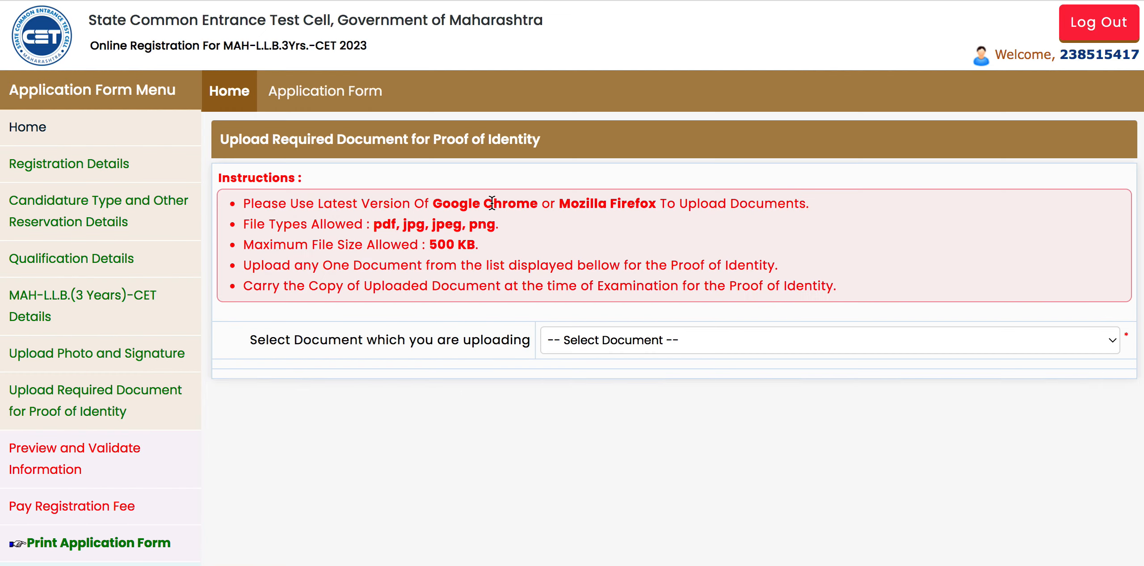
scroll(482, 312, "down", 1)
left_click(633, 318)
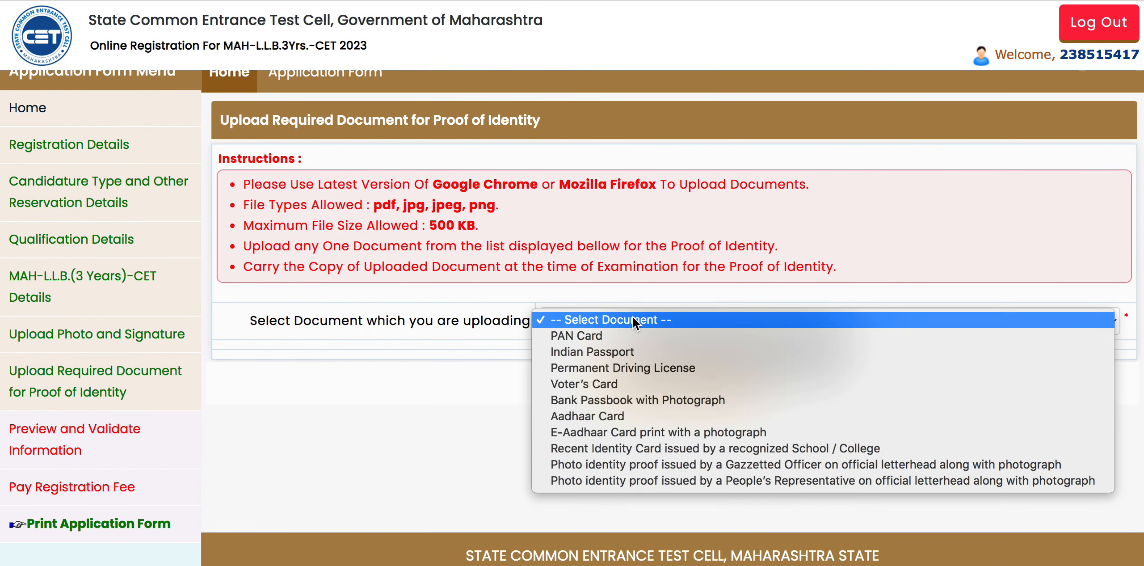
left_click(611, 417)
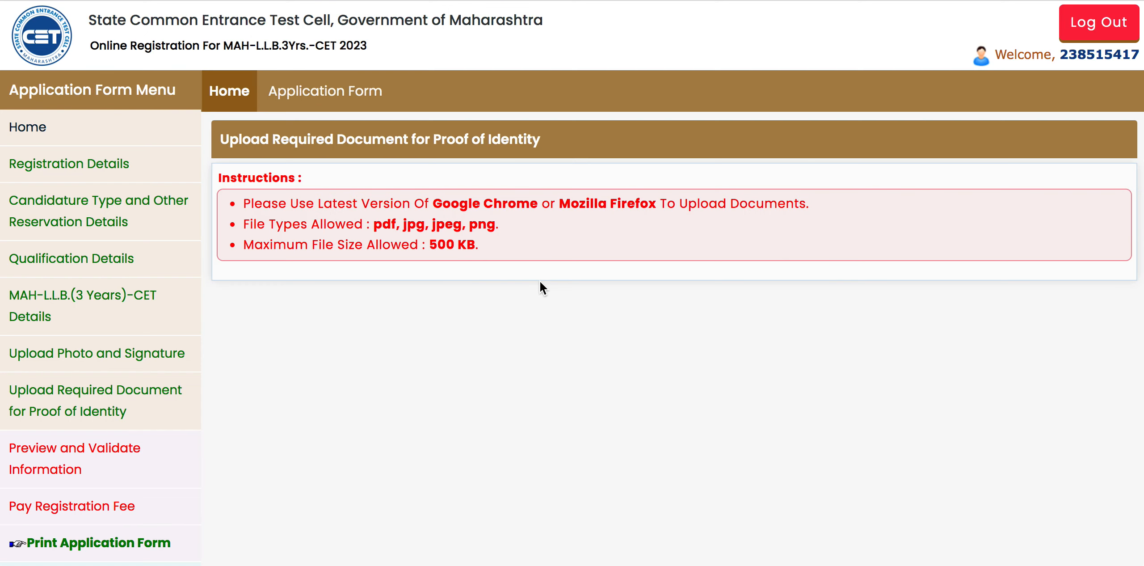
left_click(948, 418)
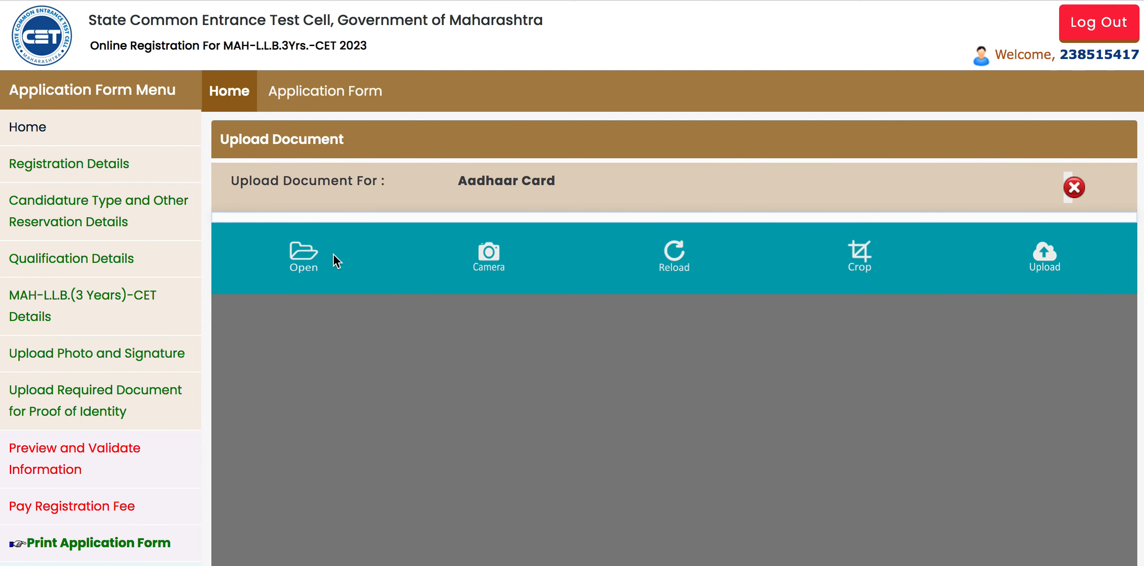
left_click(307, 250)
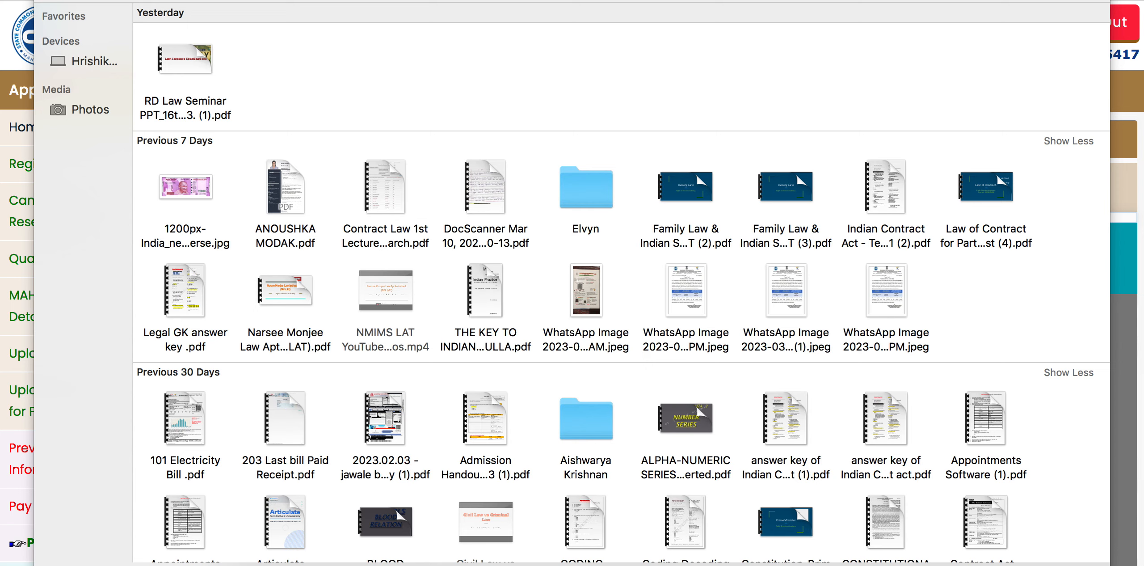
Search the files for 'aadhar card' and choose the Aadhar Card JPEG image.
type("aahdar")
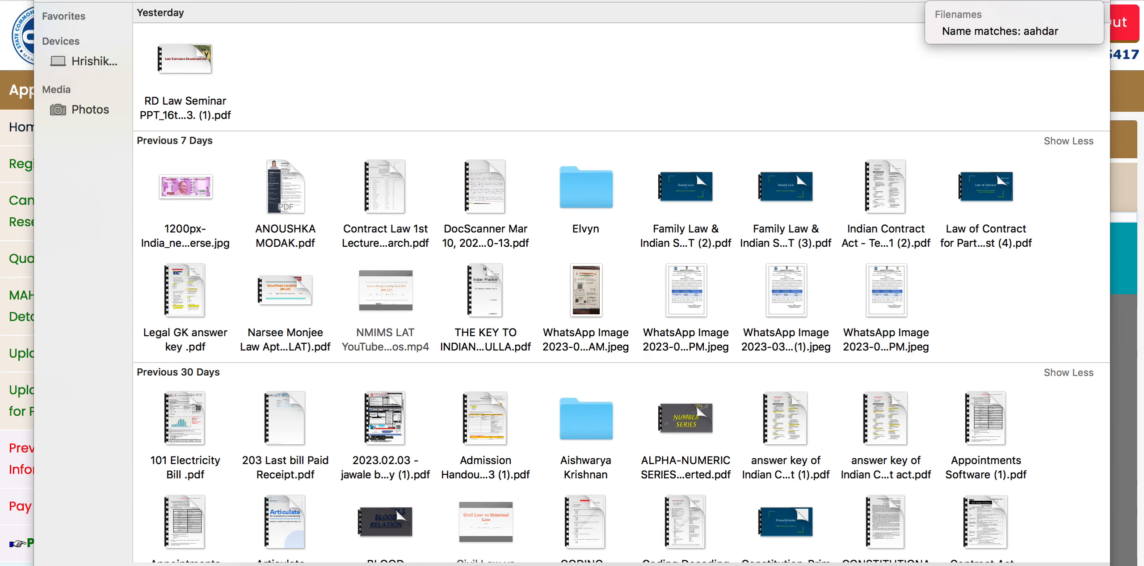
key("BackSpace")
key("BackSpace")
key("BackSpace")
key("BackSpace")
type("dhar")
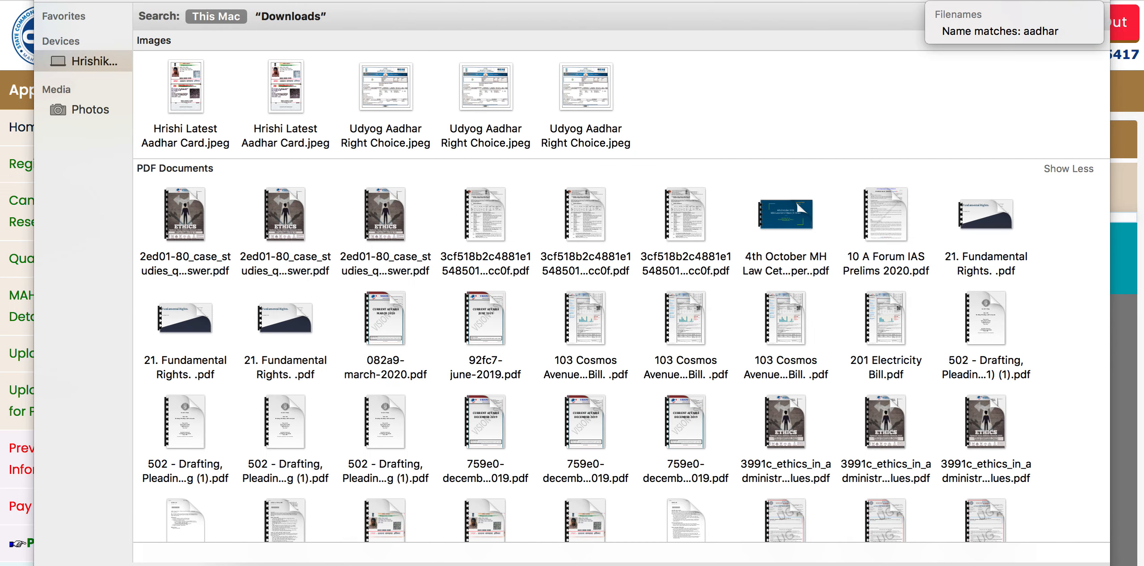
left_click(283, 100)
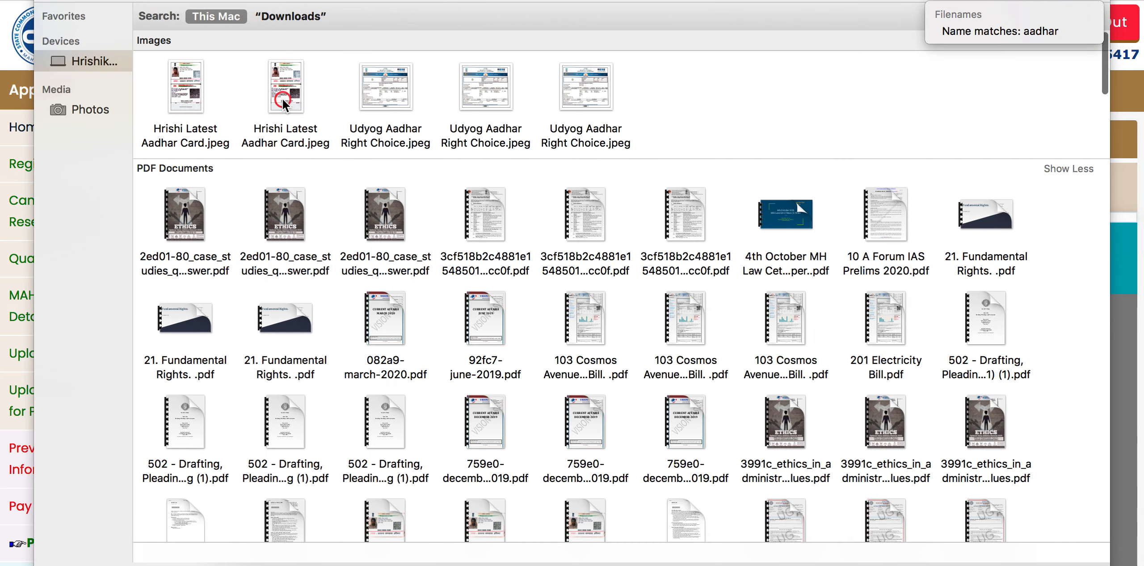
type("card")
double_click(288, 100)
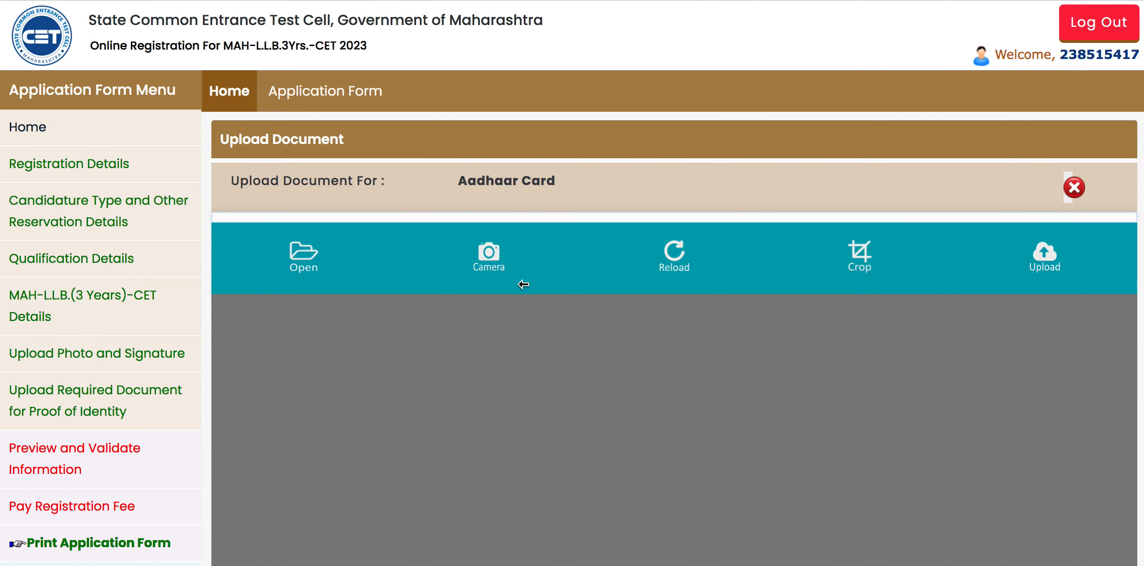
Upload the Aadhaar Card document and save to open the application preview.
left_click(1045, 253)
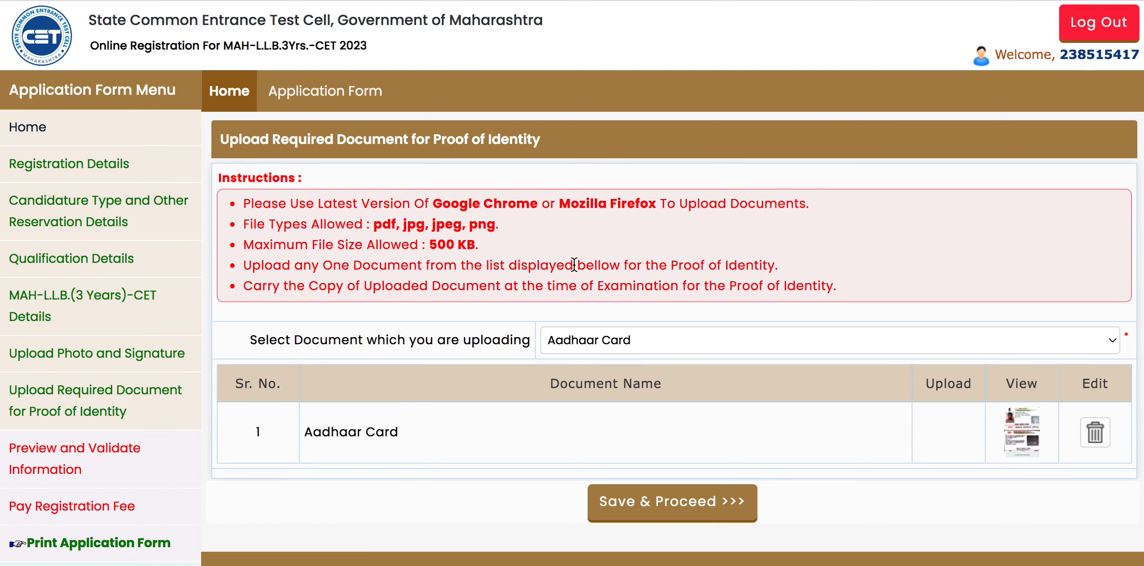
scroll(574, 264, "down", 1)
left_click(698, 495)
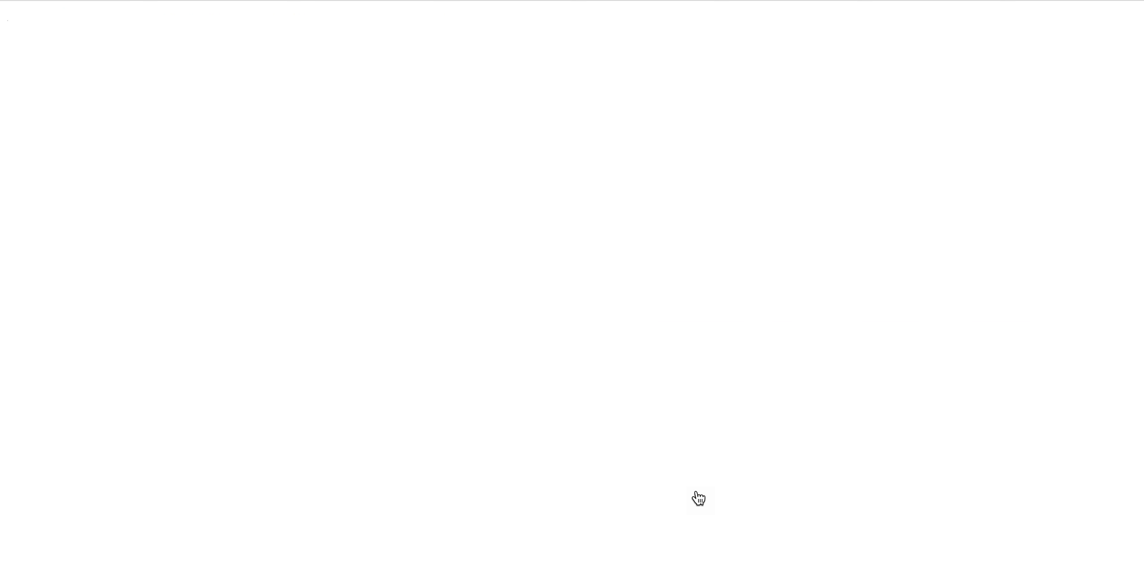
Scroll through the preview to check the photograph, signature and uploaded Aadhaar Card.
scroll(519, 299, "down", 10)
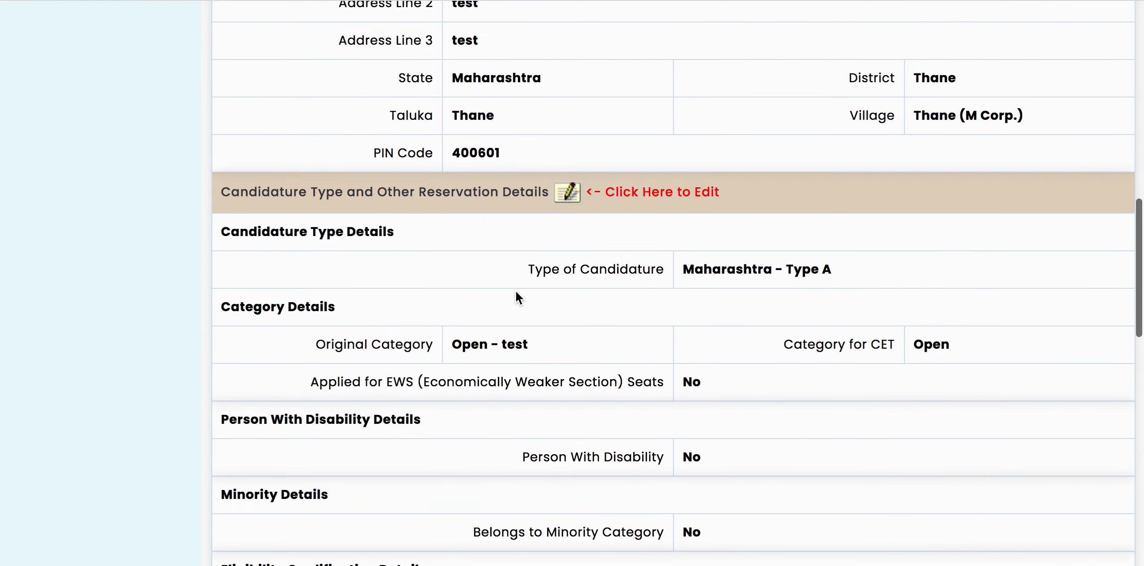
scroll(518, 298, "down", 15)
scroll(514, 293, "up", 20)
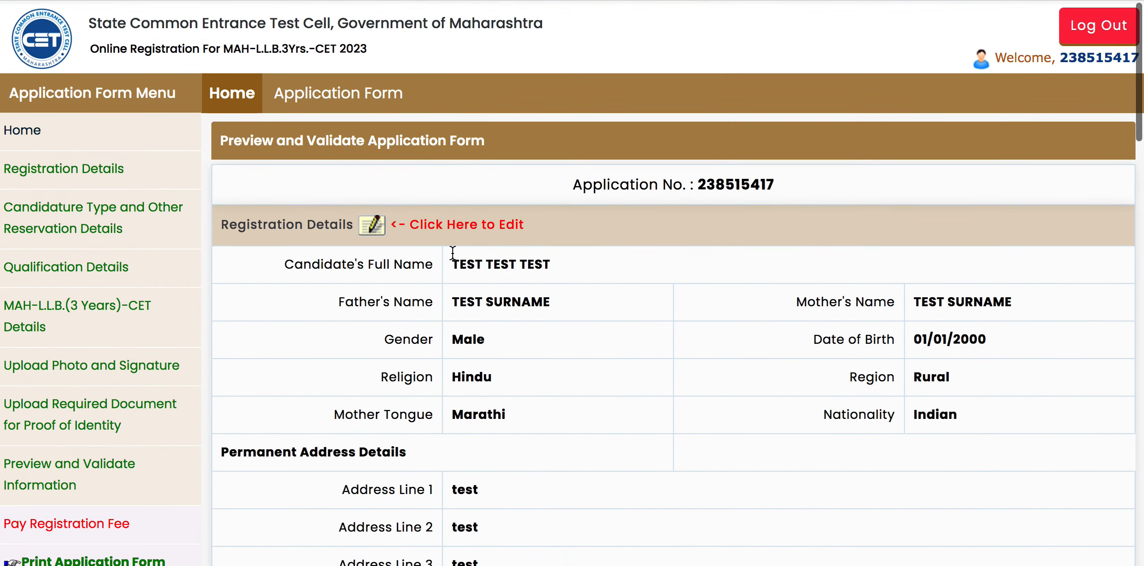
scroll(618, 313, "down", 5)
scroll(485, 163, "up", 3)
scroll(485, 163, "down", 3)
scroll(486, 163, "down", 5)
scroll(486, 163, "up", 8)
scroll(485, 162, "down", 8)
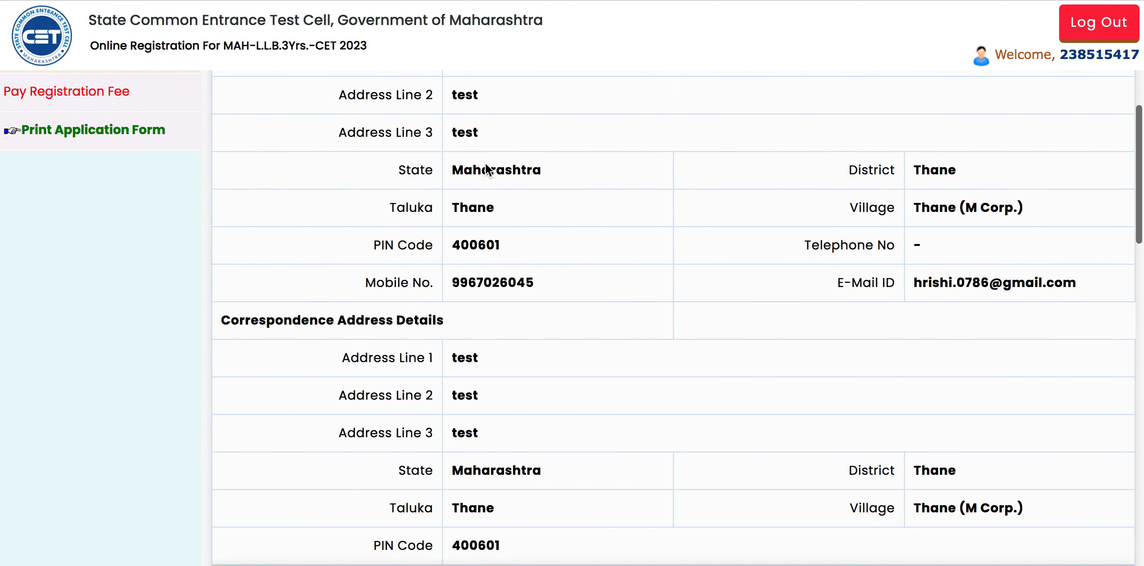
scroll(572, 318, "up", 4)
scroll(413, 266, "down", 20)
scroll(751, 393, "down", 7)
scroll(715, 469, "up", 1)
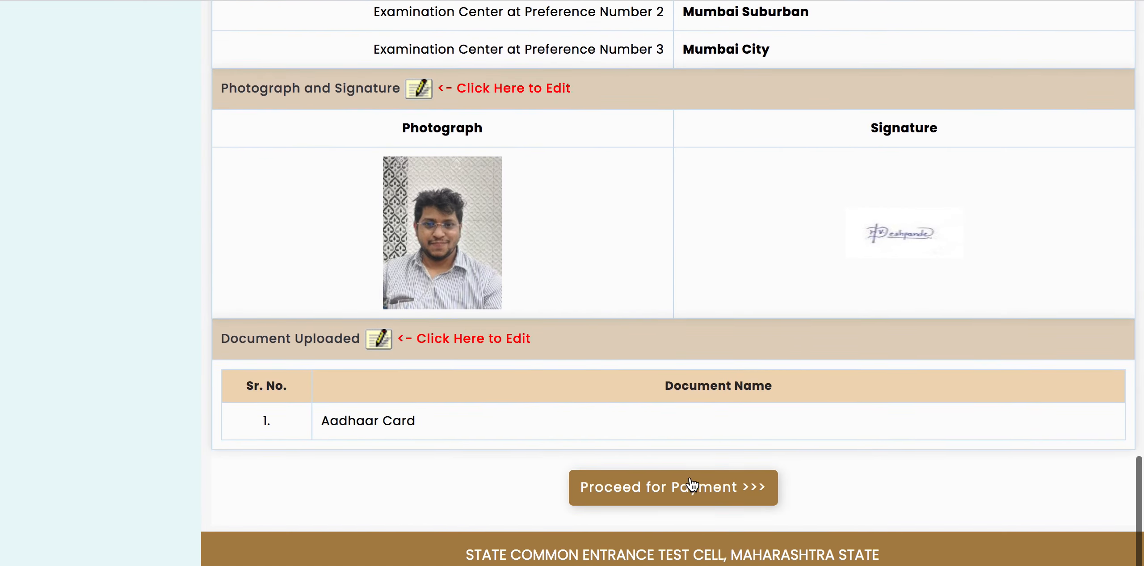
Confirm the application for payment and select the 800/- Registration Fee in the cart.
left_click(662, 486)
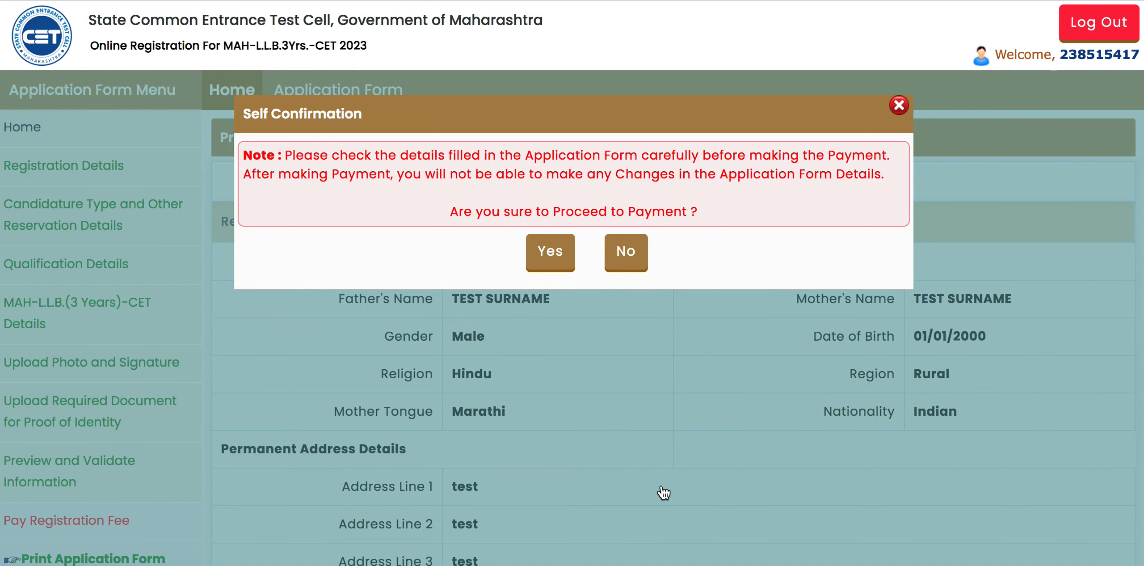
left_click(555, 259)
scroll(635, 343, "down", 5)
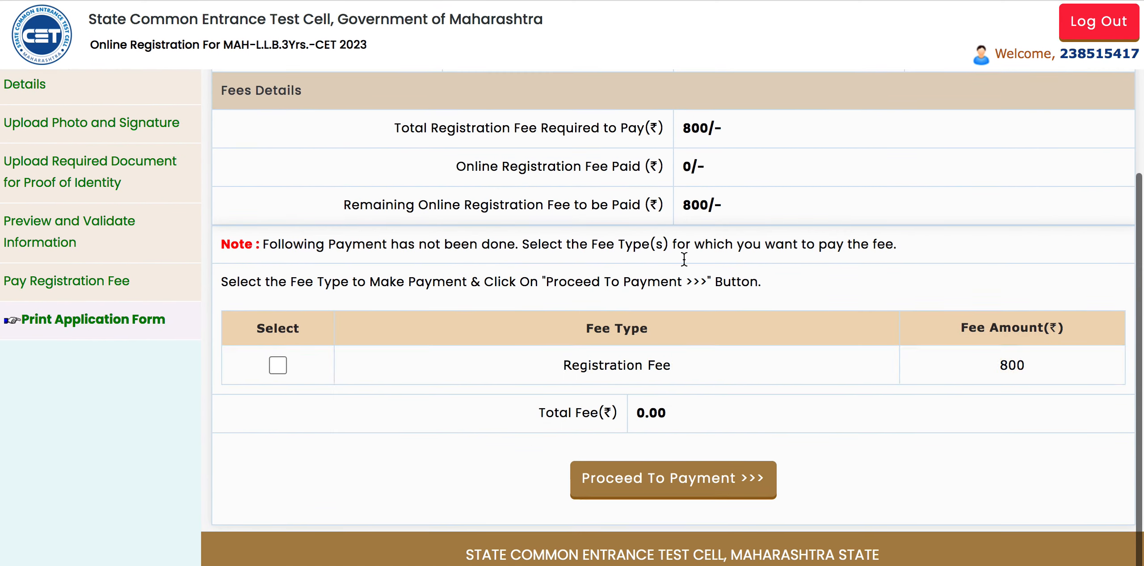
left_click(279, 366)
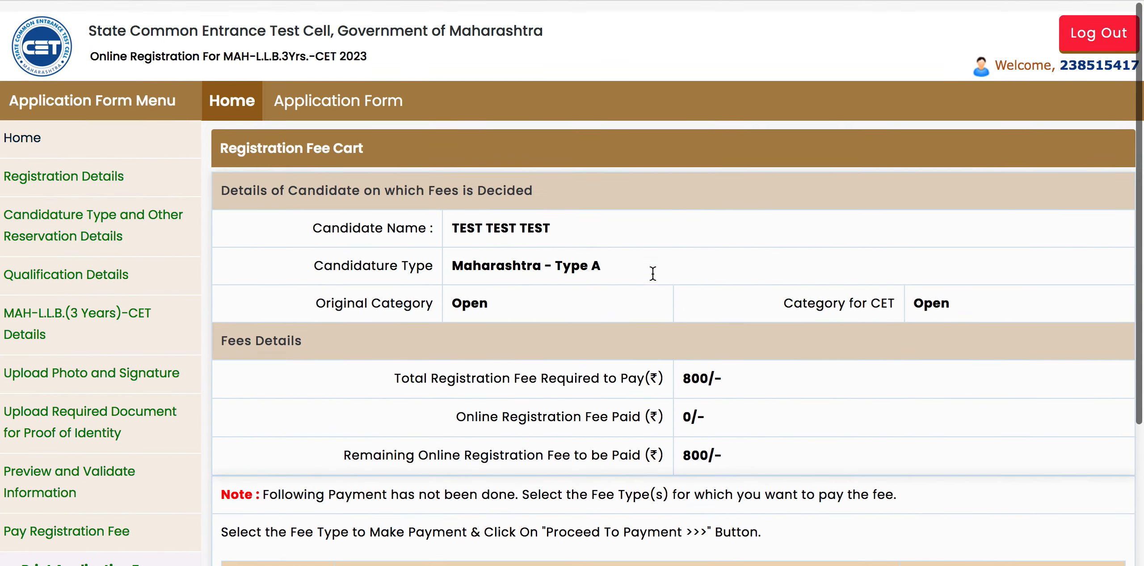